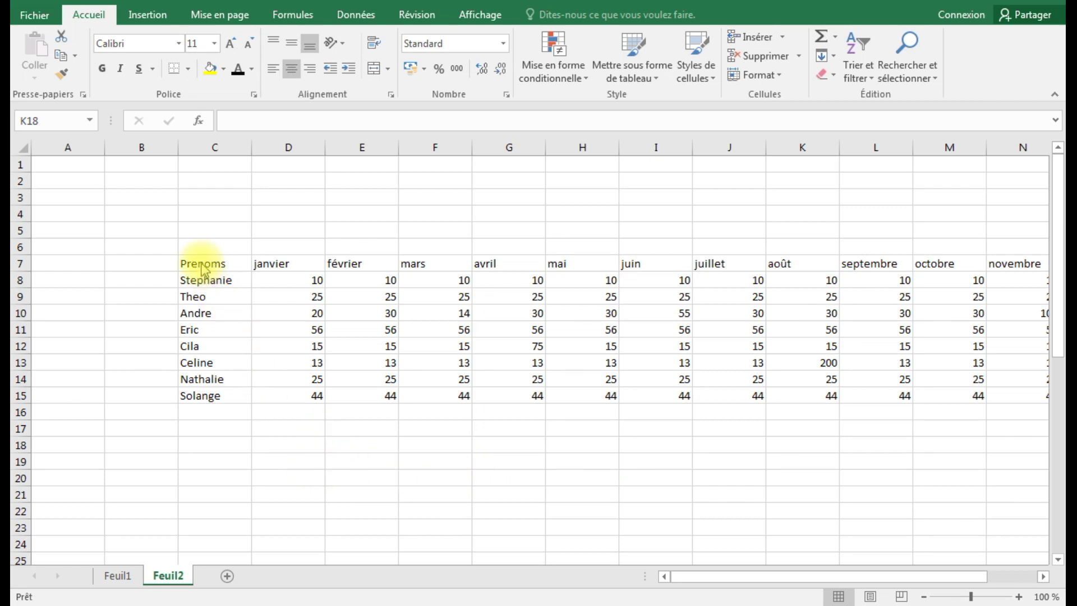
Look across the month headers in row 7, starting from the Prenoms cell C7 and returning to it.
click(201, 262)
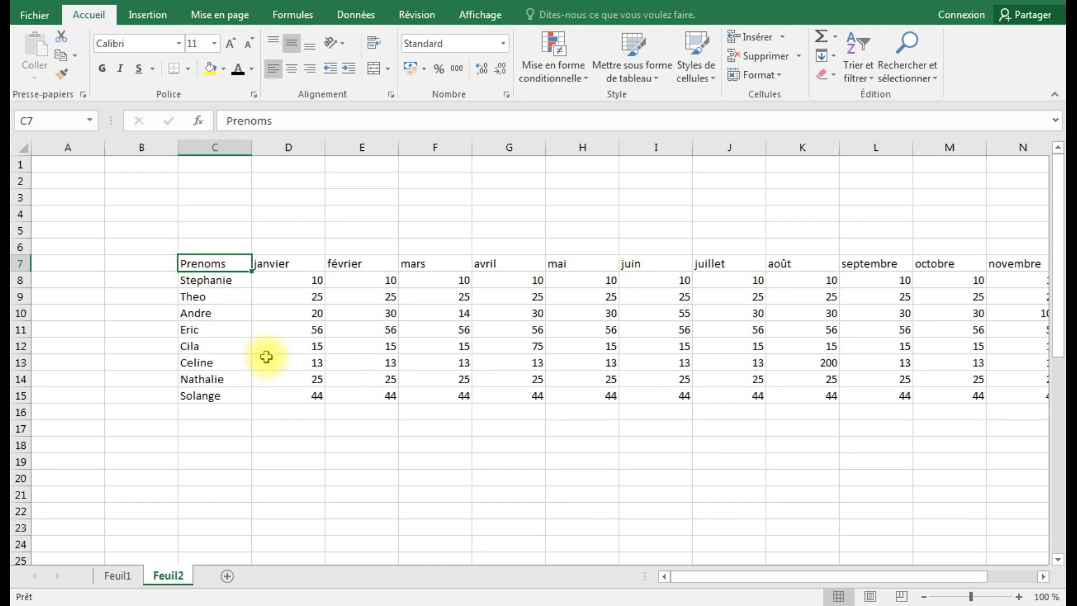
key(Right)
key(Right)
key(Right)
key(Right)
key(Right)
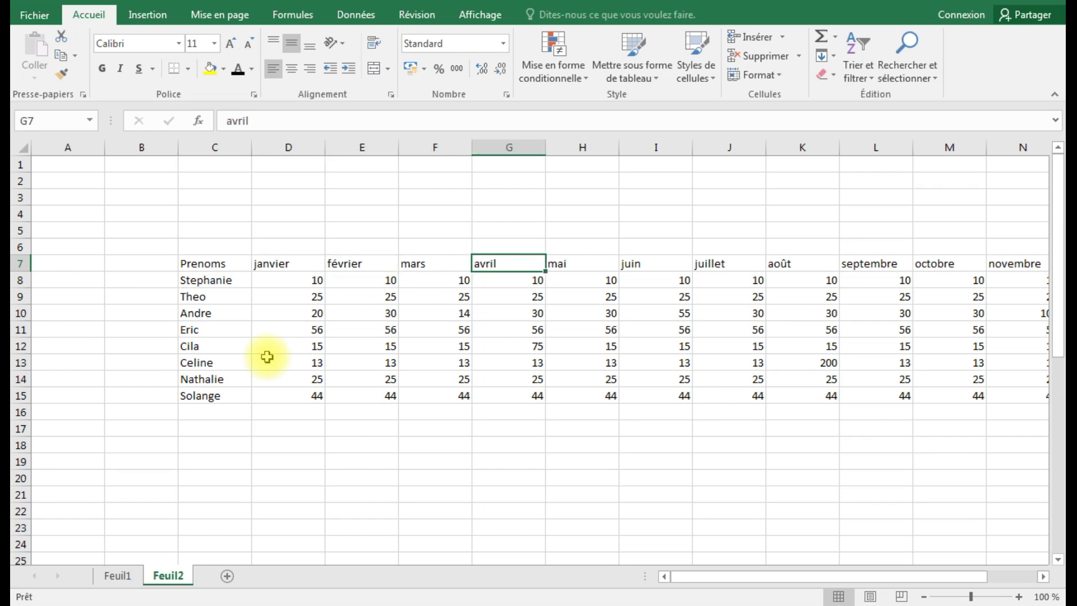
key(Right)
key(Right)
key(Right)
key(Right)
key(Left)
key(Left)
key(Left)
key(Left)
key(Left)
key(Left)
key(Left)
key(Left)
key(Left)
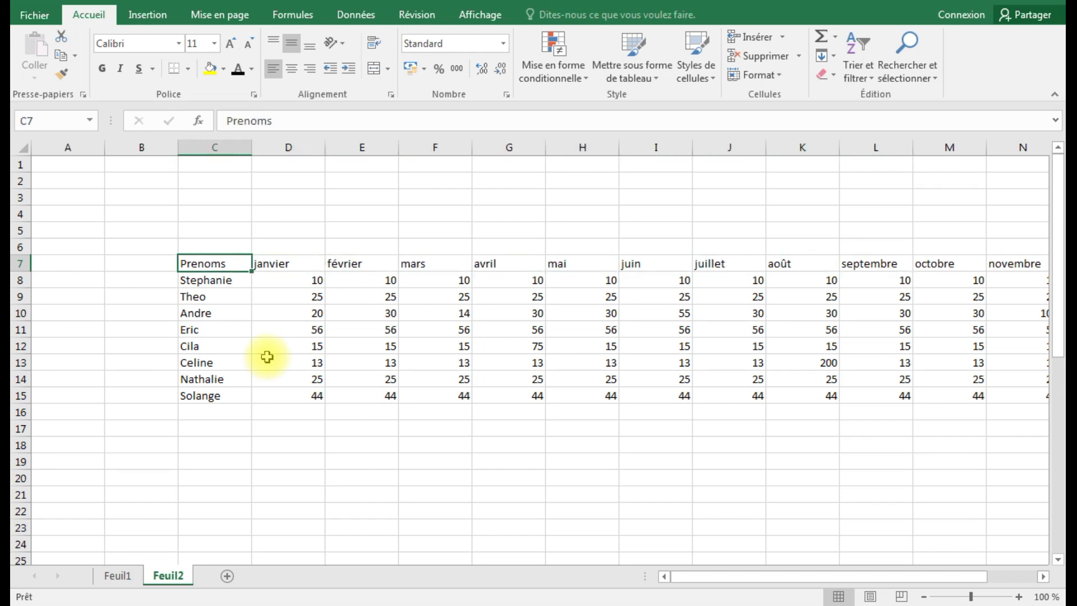
Look down the Prenoms column and back up the janvier values to D8, ending on an empty cell below the table.
key(Down)
key(Down)
key(Down)
key(Down)
key(Down)
key(Down)
key(Down)
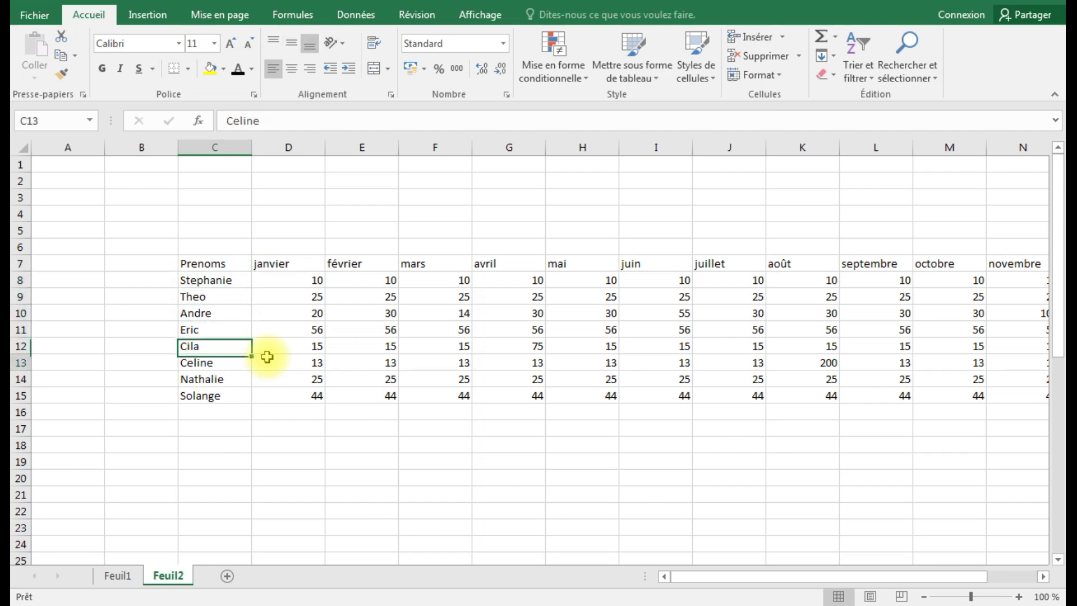
key(Down)
key(Right)
key(Up)
key(Up)
key(Up)
key(Up)
key(Up)
key(Up)
key(Up)
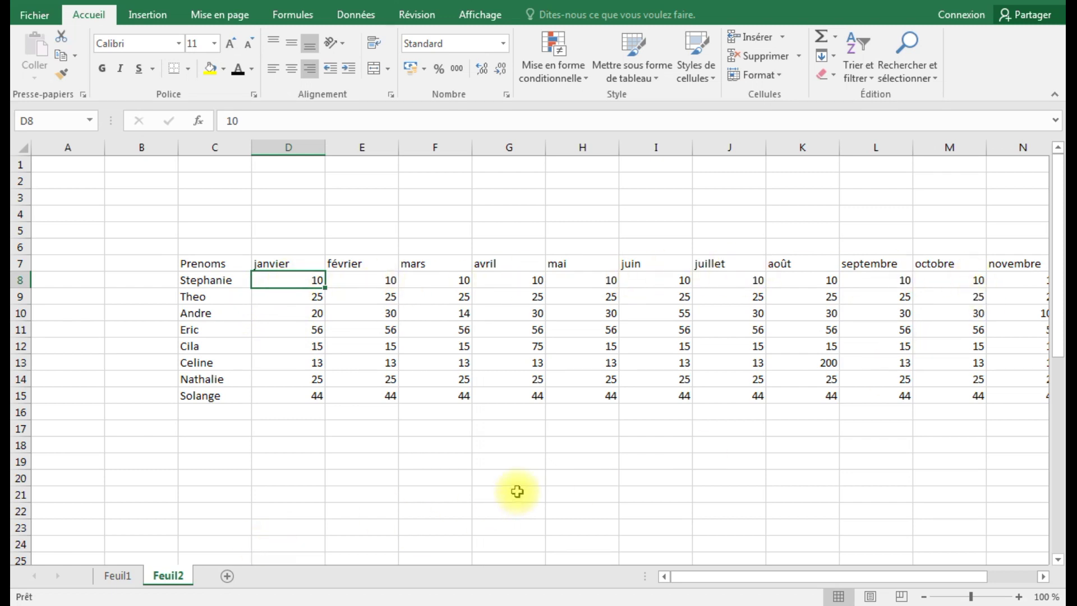
click(576, 464)
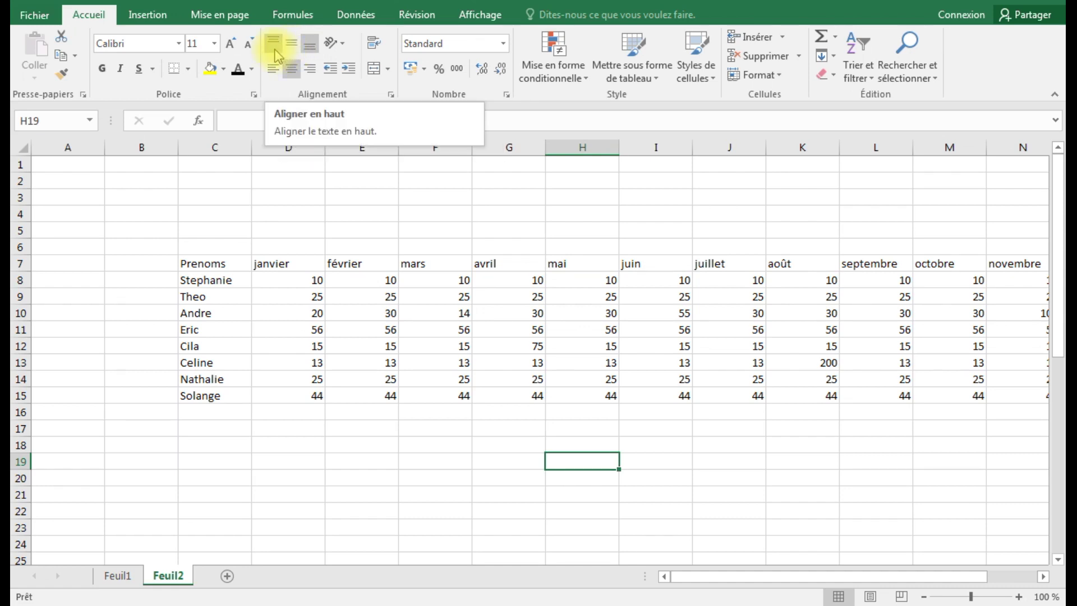
Centre the values in cells G12 and J11 one at a time, also trying left alignment on G12.
click(287, 258)
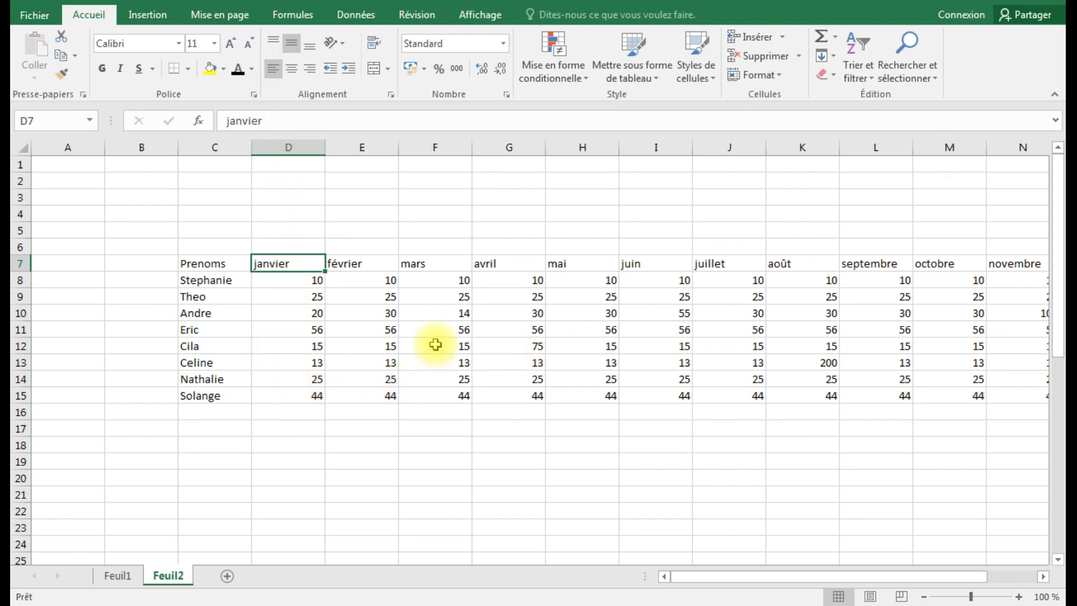
click(513, 347)
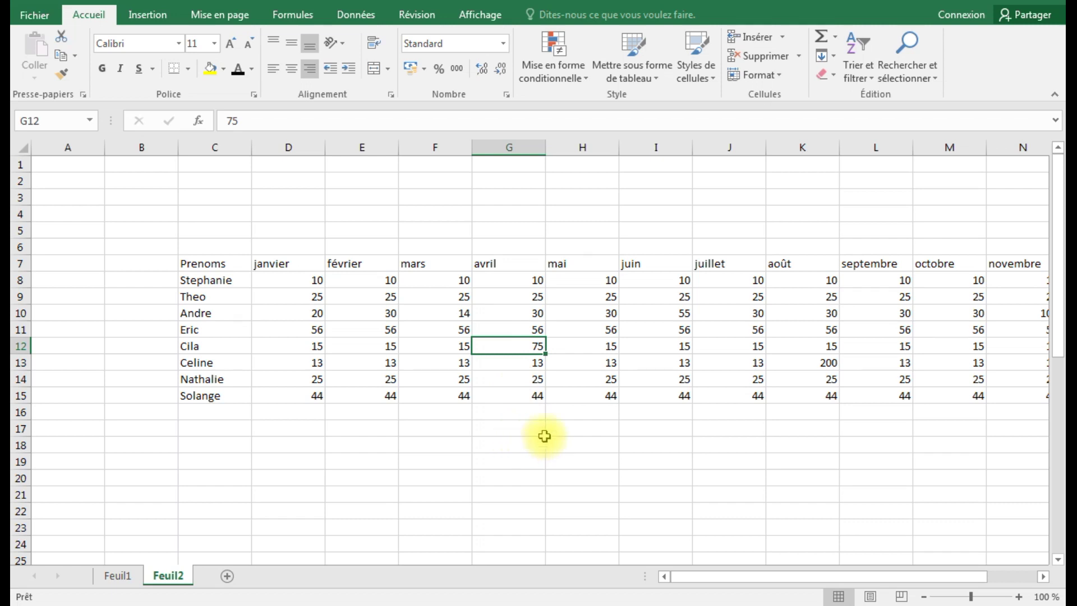
click(292, 69)
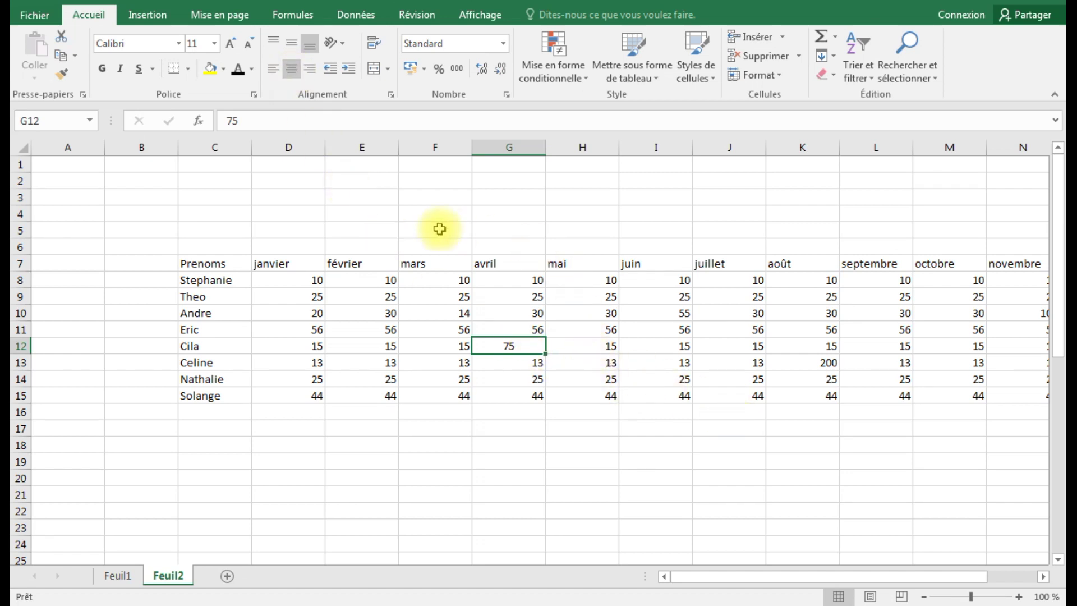
click(274, 70)
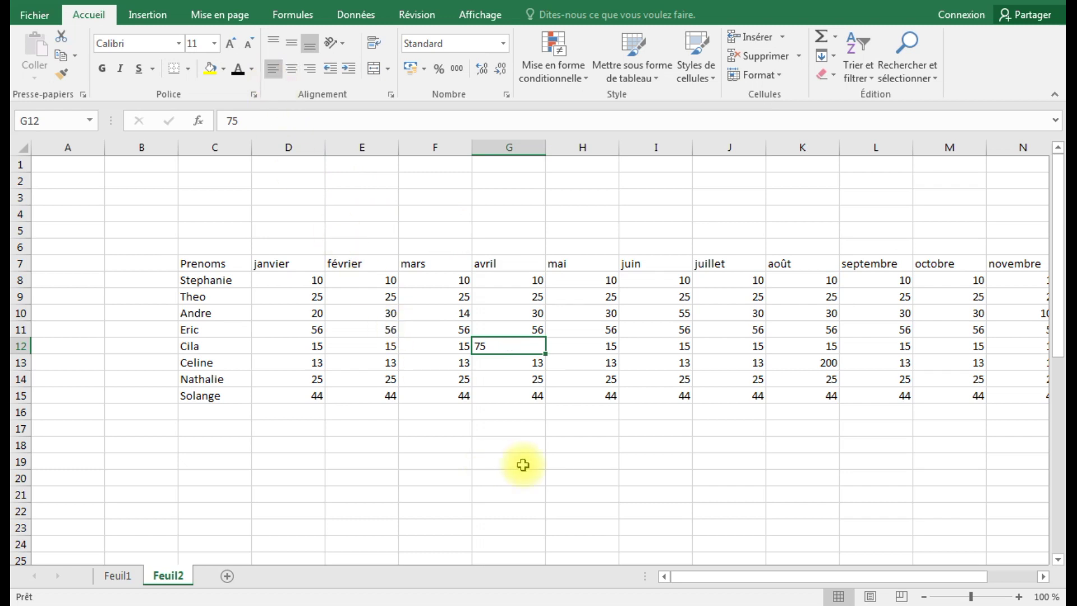
click(291, 68)
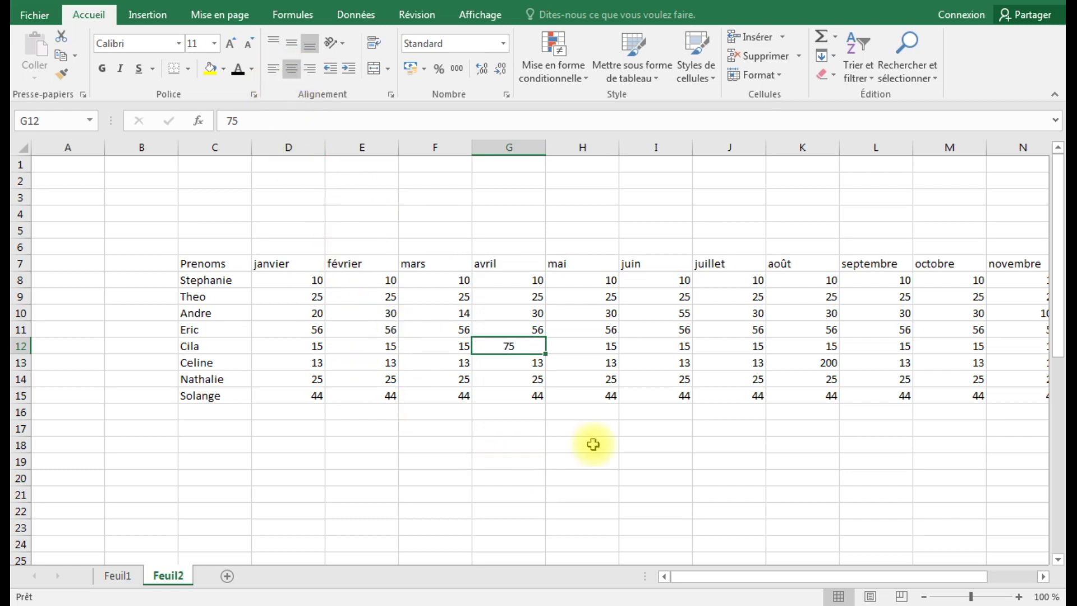
click(741, 329)
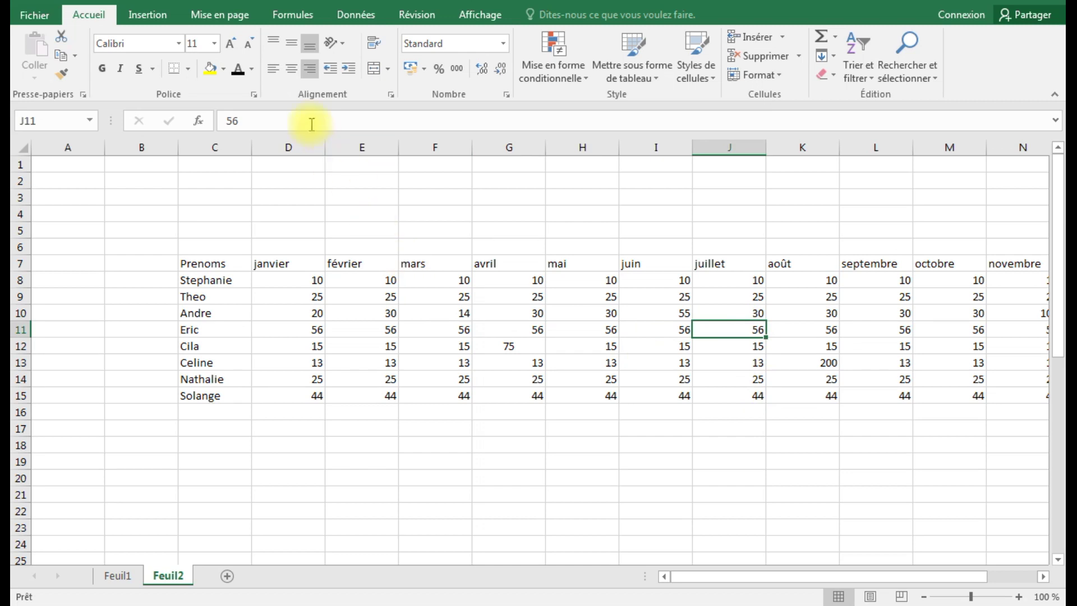
click(291, 68)
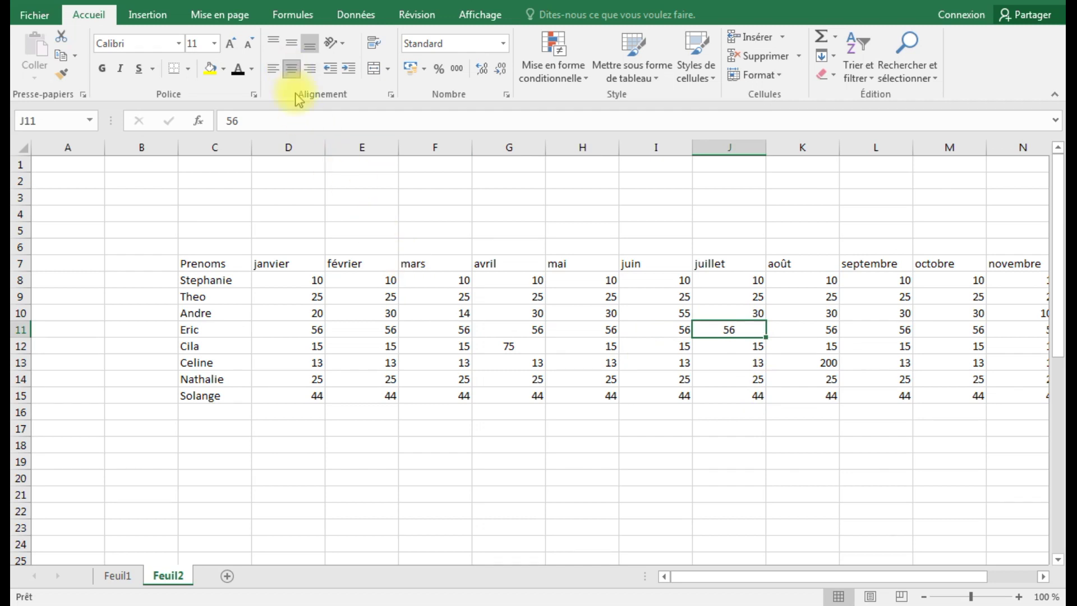
Select the janvier values in D8:D15.
click(316, 282)
click(360, 283)
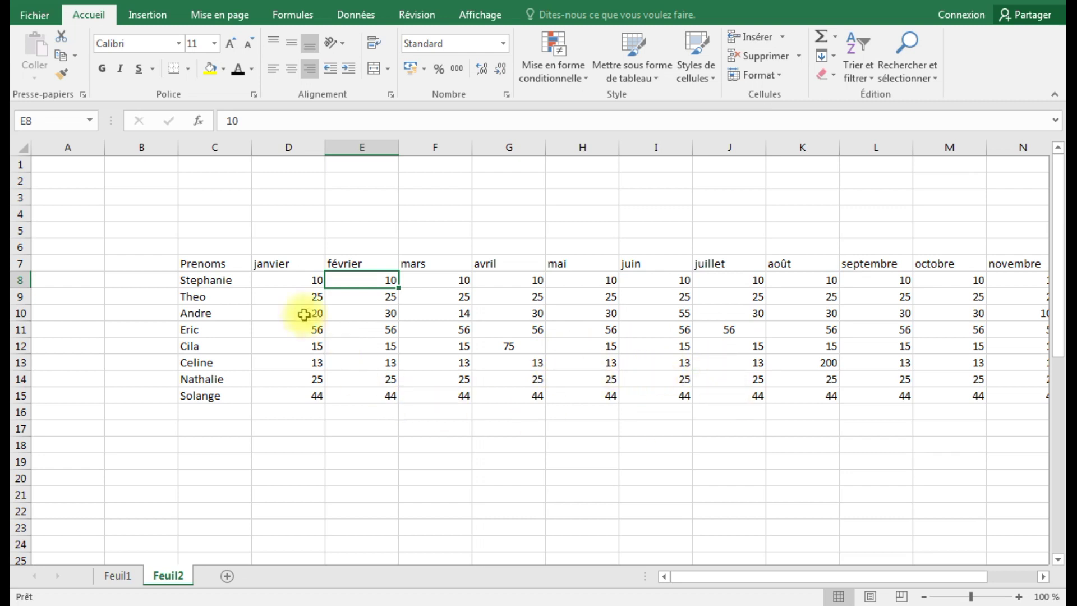
drag(281, 281, 288, 393)
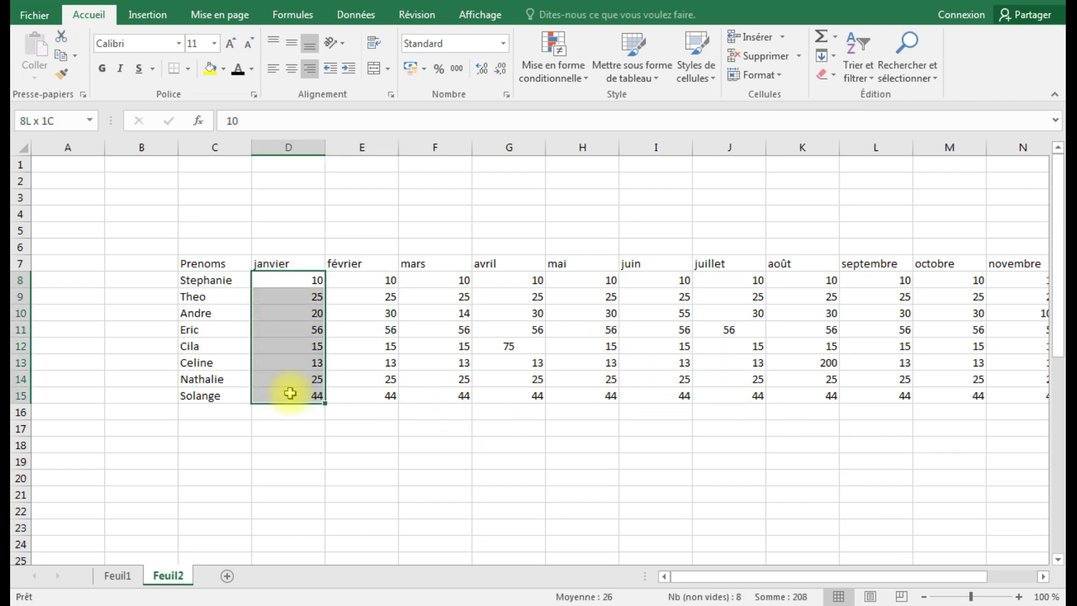
drag(288, 393, 289, 393)
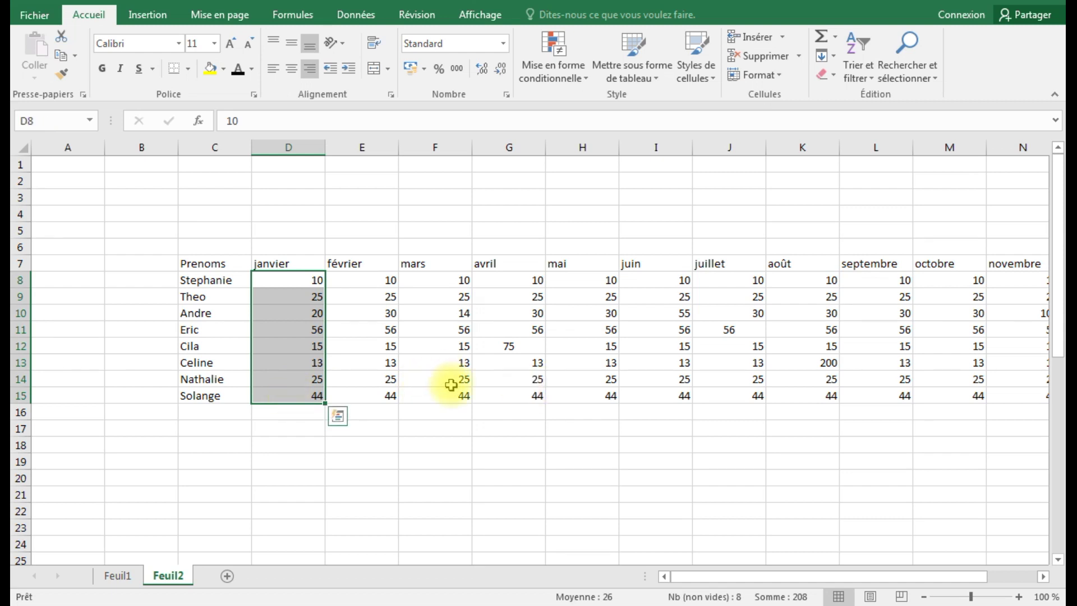
Select all the monthly values from D8 to O15 in one sweep.
click(297, 281)
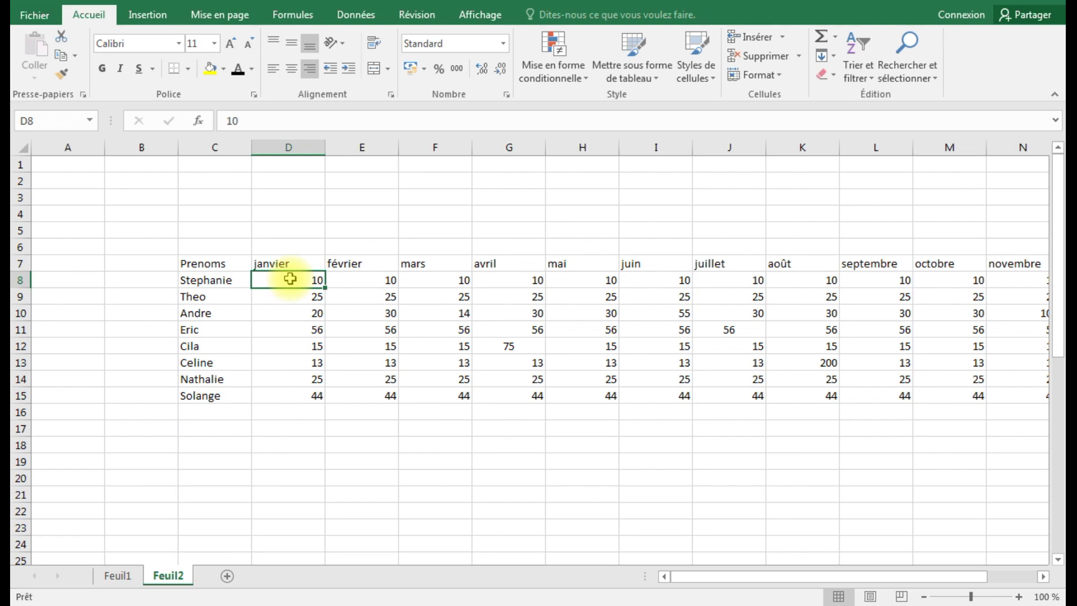
drag(290, 278, 869, 389)
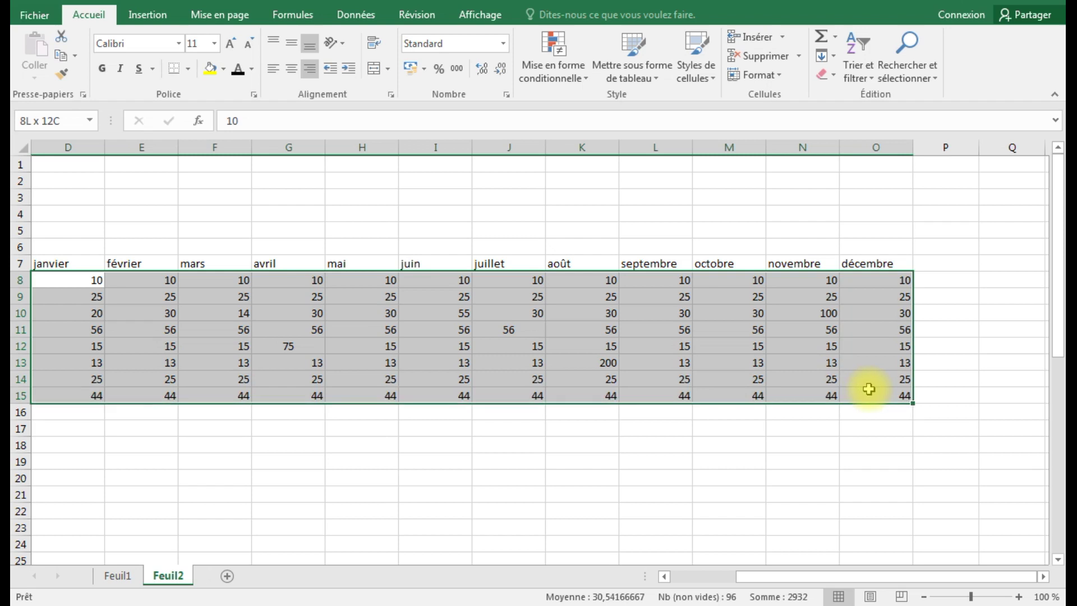
drag(869, 389, 870, 389)
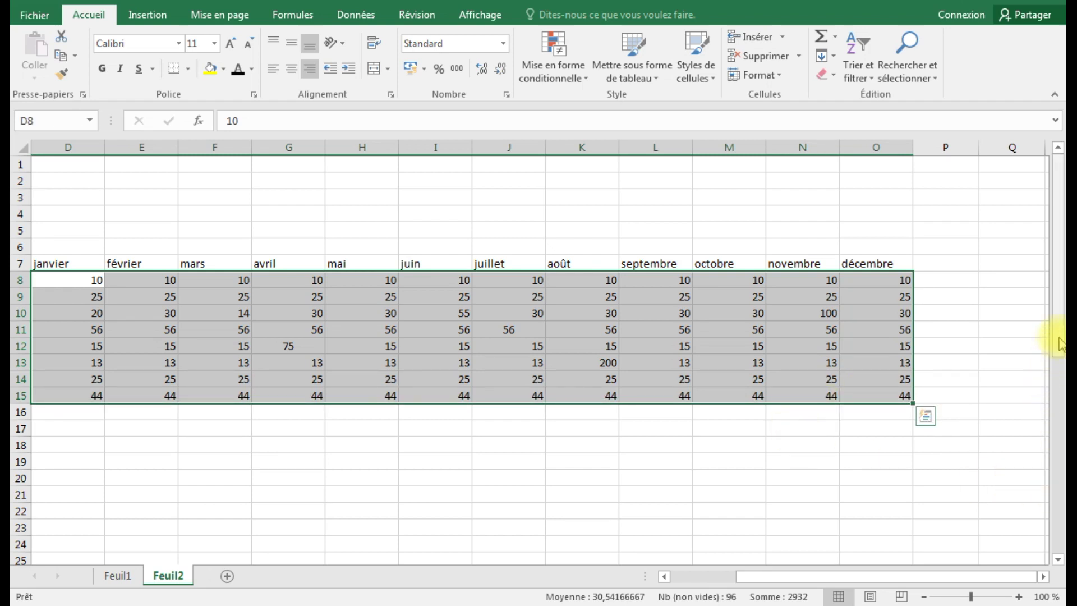
drag(813, 575, 723, 582)
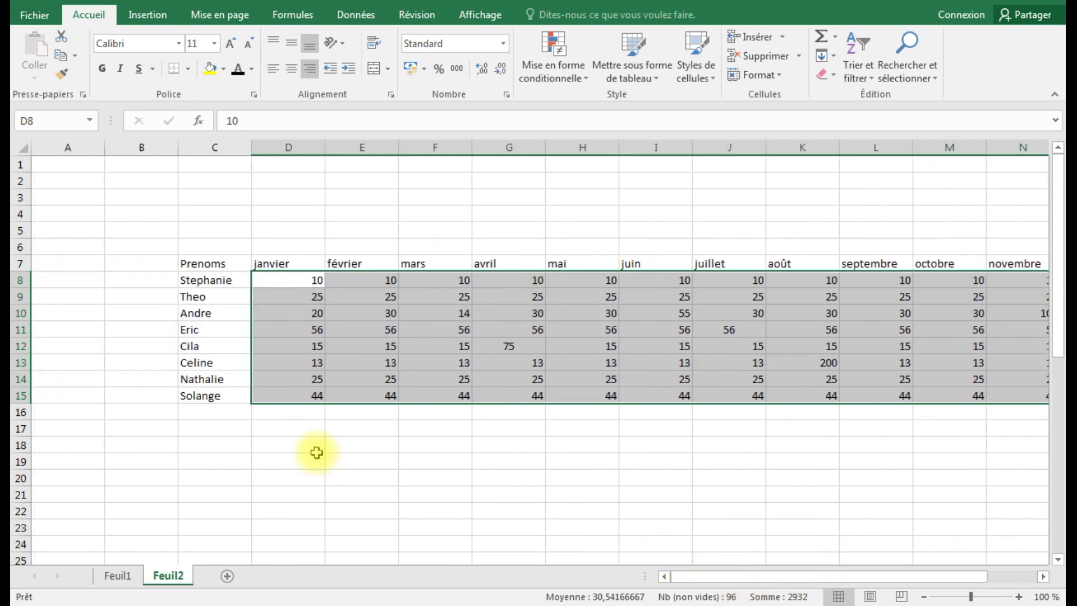
Extend the selection from D8 to O15 cell by cell and centre all the monthly values horizontally.
click(285, 279)
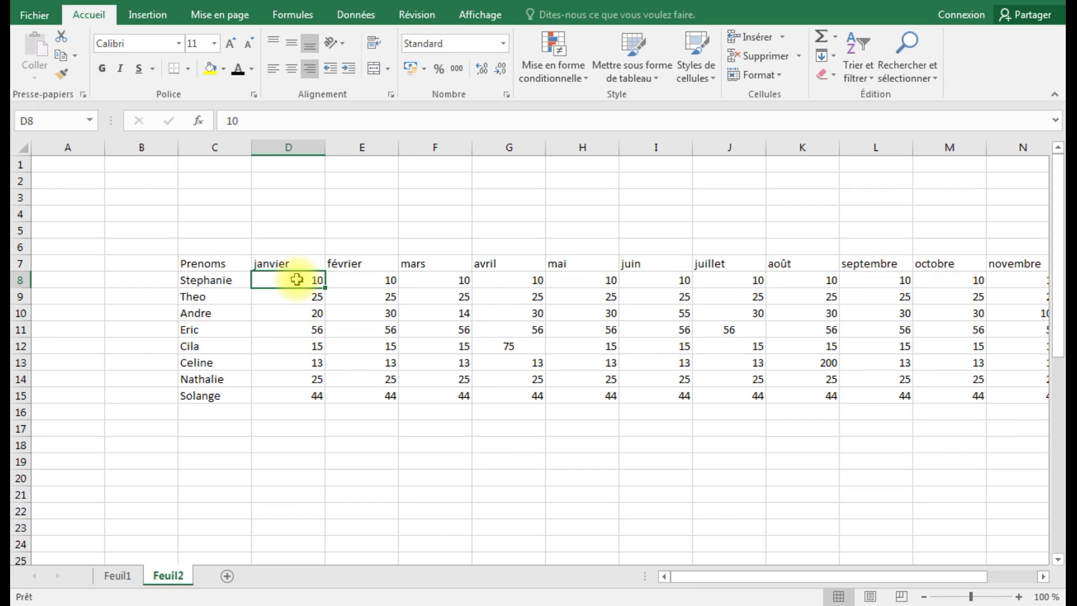
key(shift+Down)
key(shift+Down)
key(shift+Down)
key(shift+Down)
key(shift+Down)
key(shift+Down)
key(shift+Down)
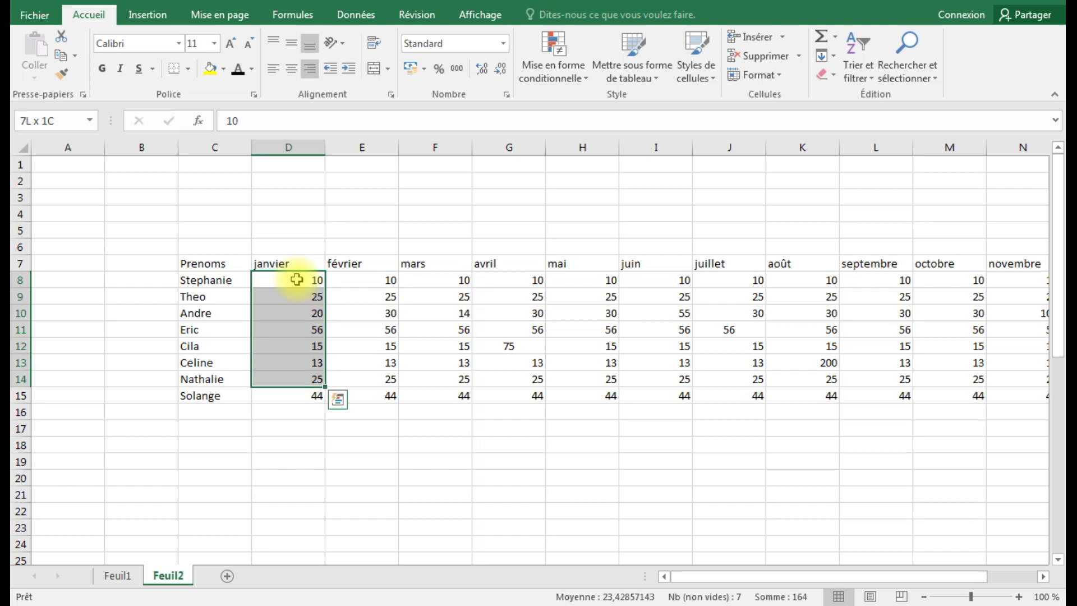
key(shift+Right)
key(shift+Right)
key(shift+Right)
key(shift+Right)
key(shift+Right)
key(shift+Right)
key(shift+Right)
key(shift+Right)
key(shift+Right)
key(shift+Right)
key(shift+Right)
key(shift+Right)
key(shift+Right)
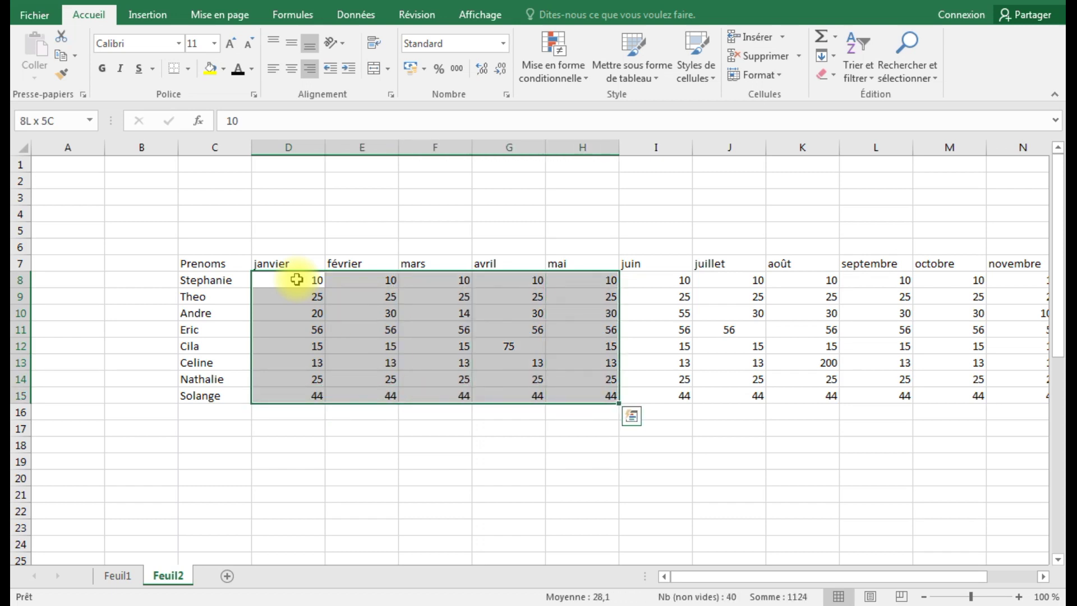
key(shift+Left)
key(shift+Left)
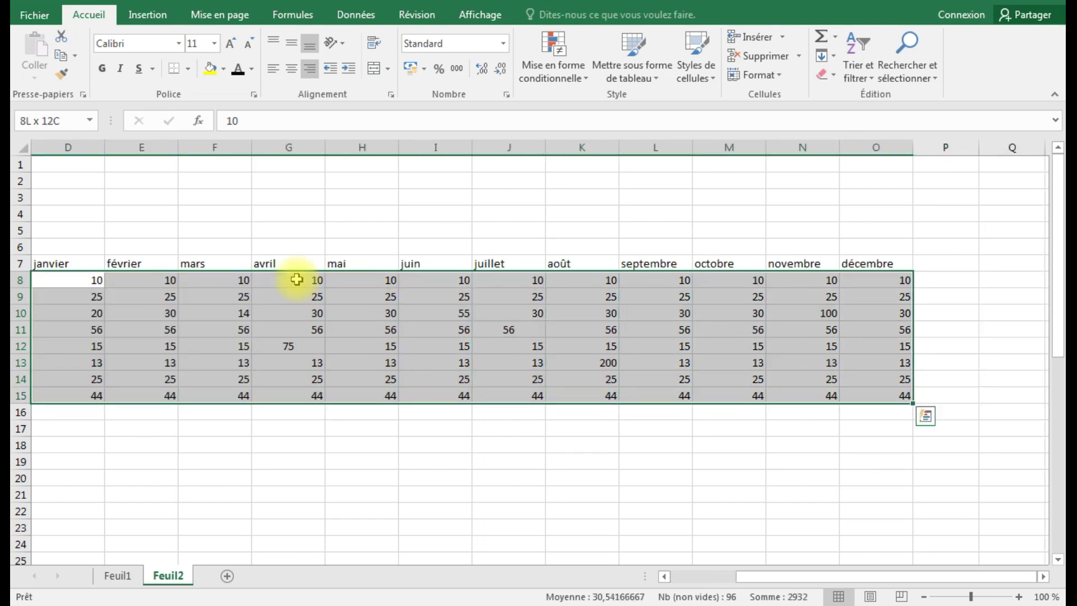
drag(788, 578, 712, 582)
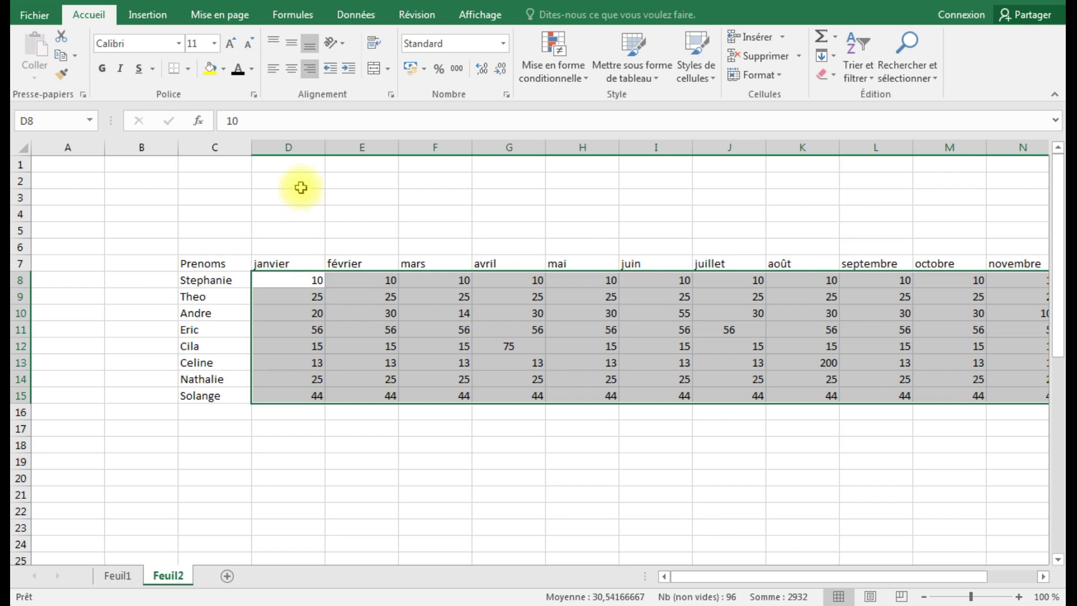
click(291, 70)
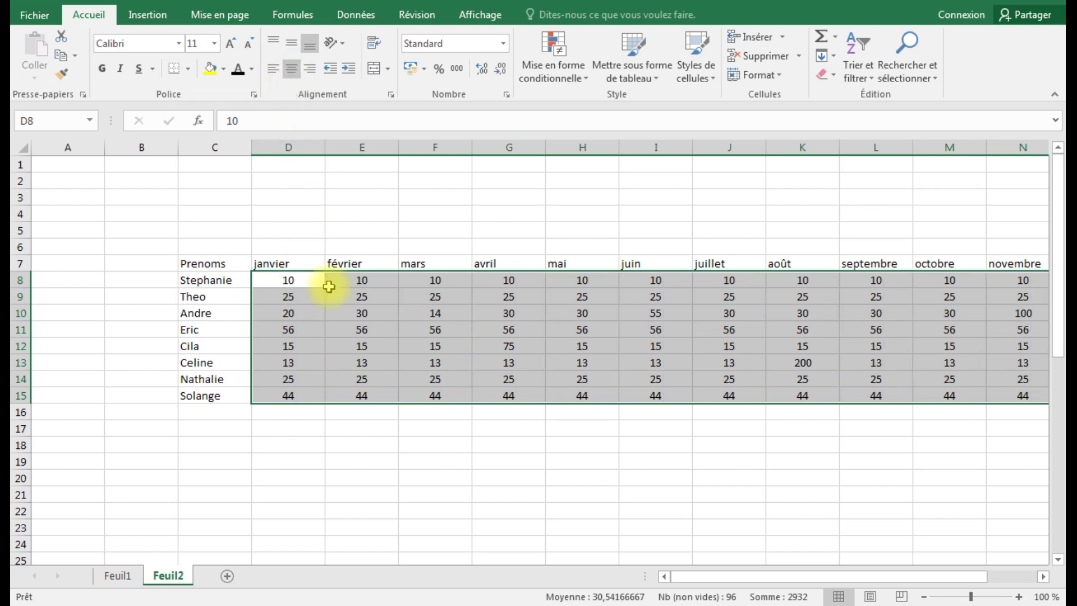
click(655, 329)
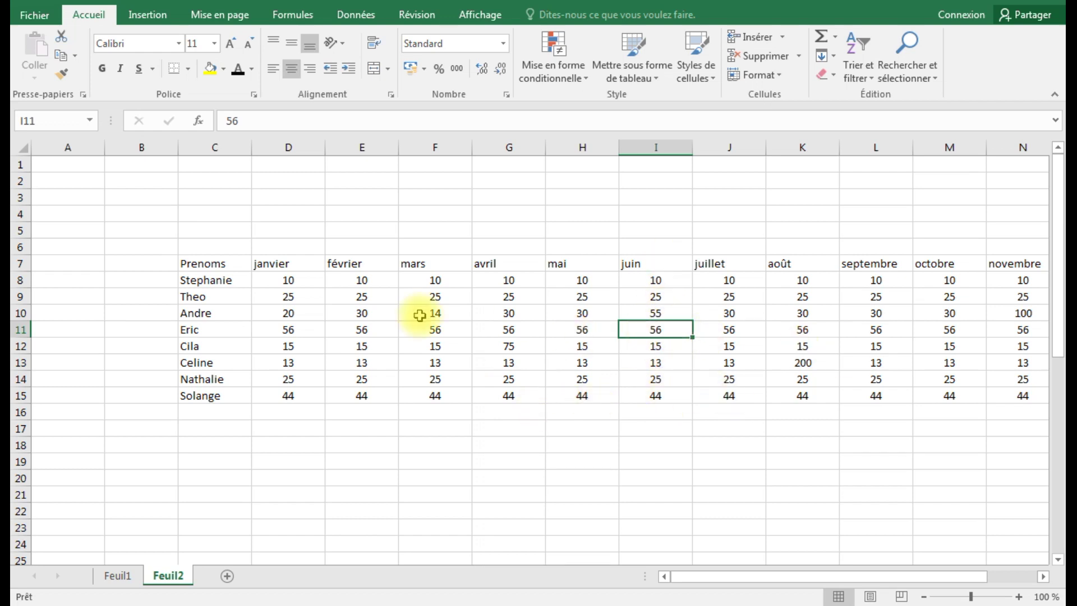
Undo the centring of the monthly values, including the earlier alignment changes on J11 and G12.
drag(213, 263, 866, 267)
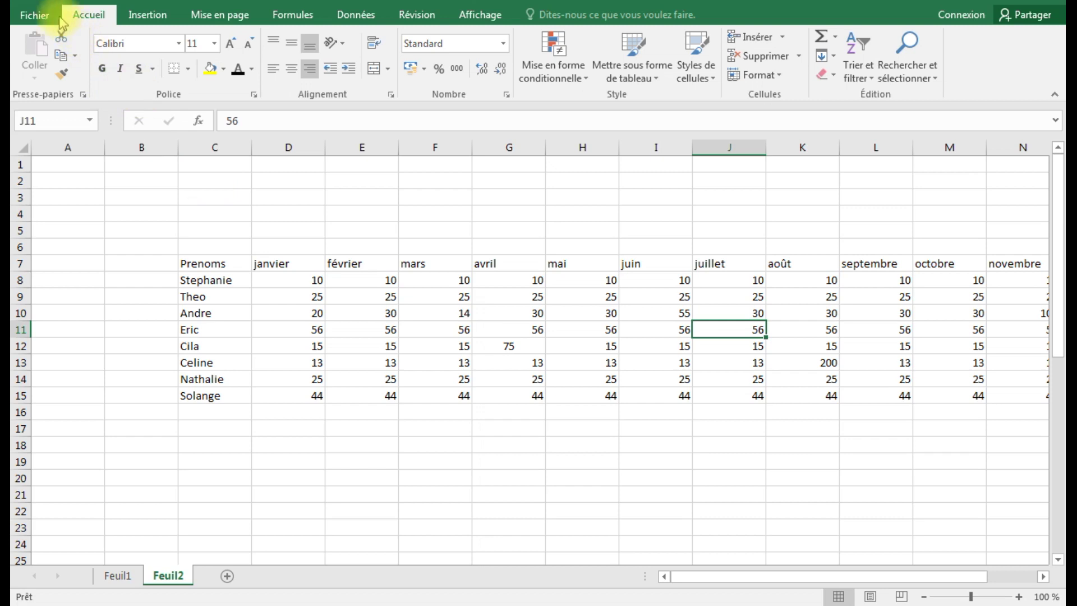
click(45, 0)
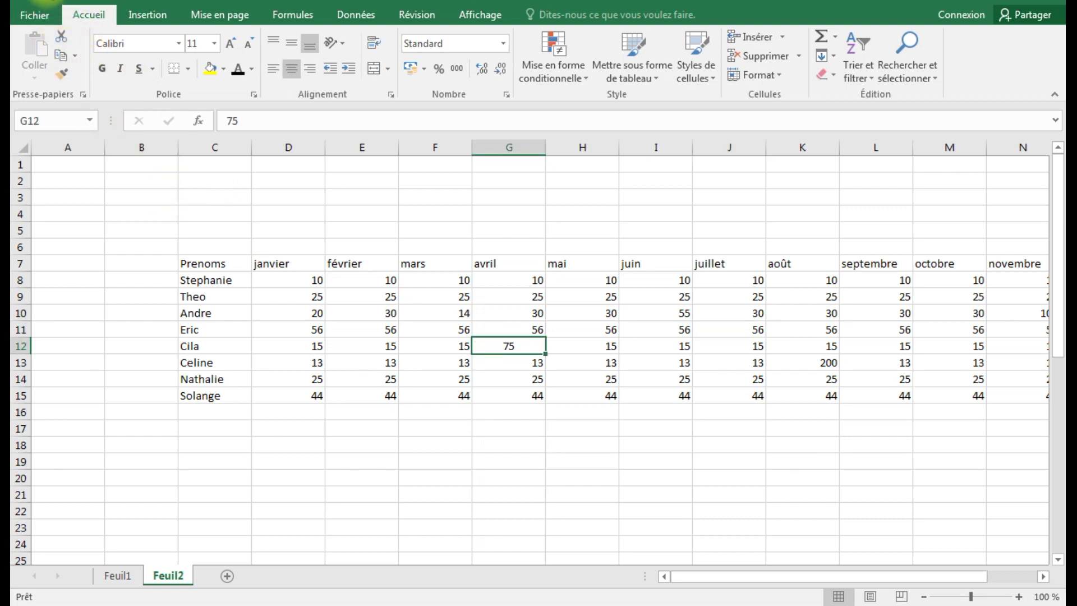
click(44, 1)
click(476, 423)
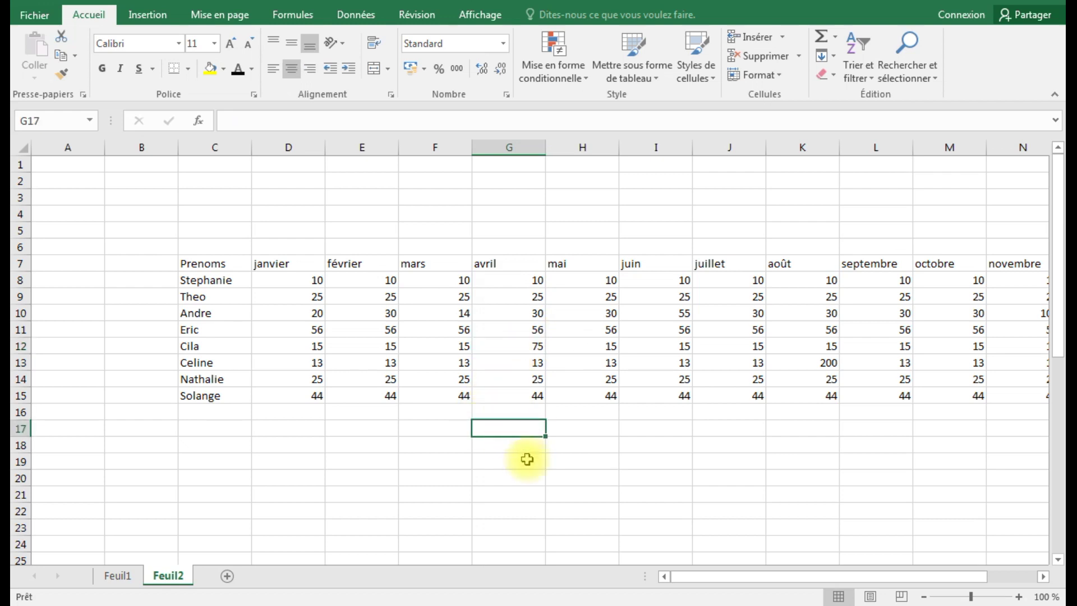
Centre the block from C4 to row 19 through the décembre column horizontally, covering the whole table with its headers.
click(190, 213)
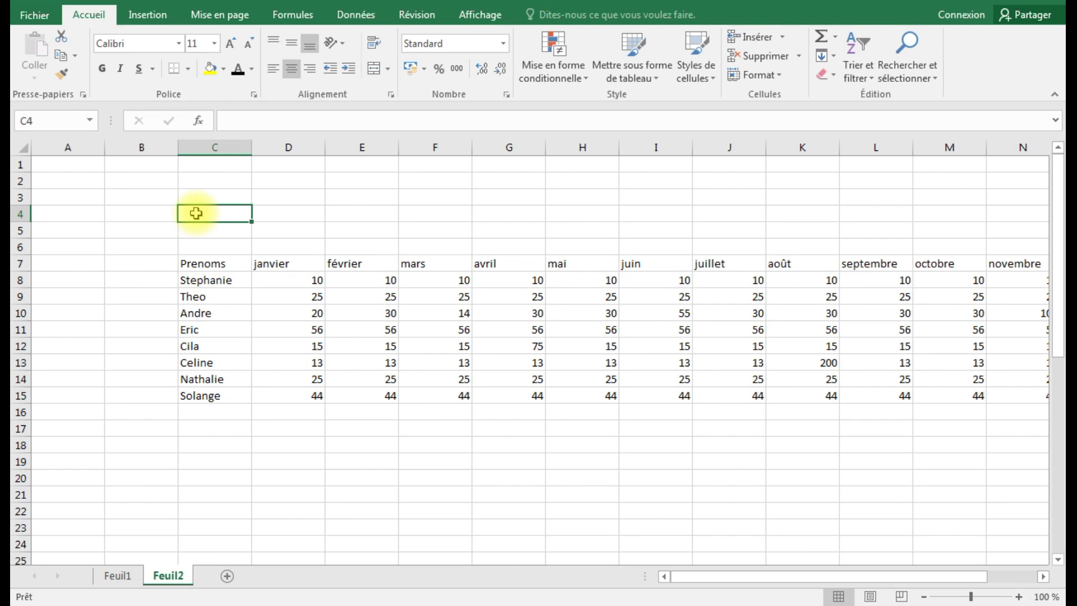
drag(195, 213, 894, 455)
drag(754, 583, 684, 579)
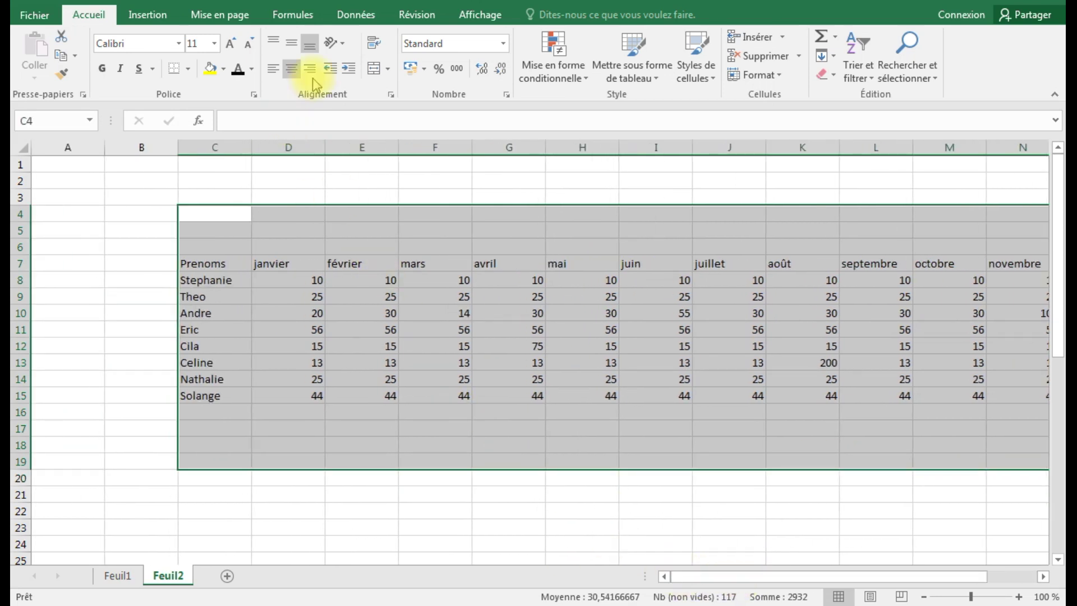
click(292, 70)
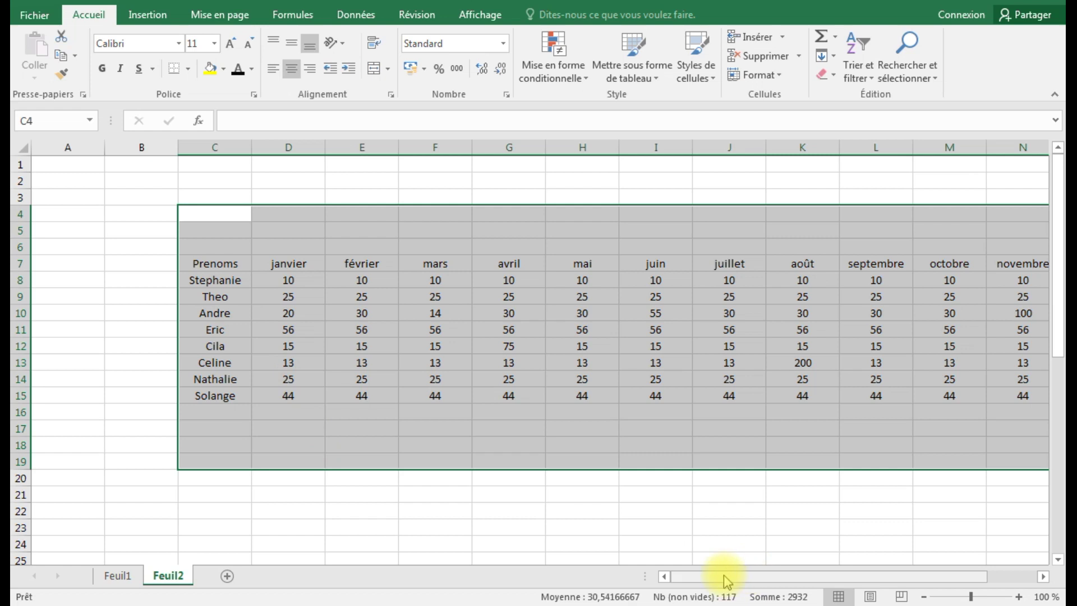
mouse_move(722, 574)
mouse_down()
mouse_move(752, 576)
mouse_move(722, 576)
mouse_up()
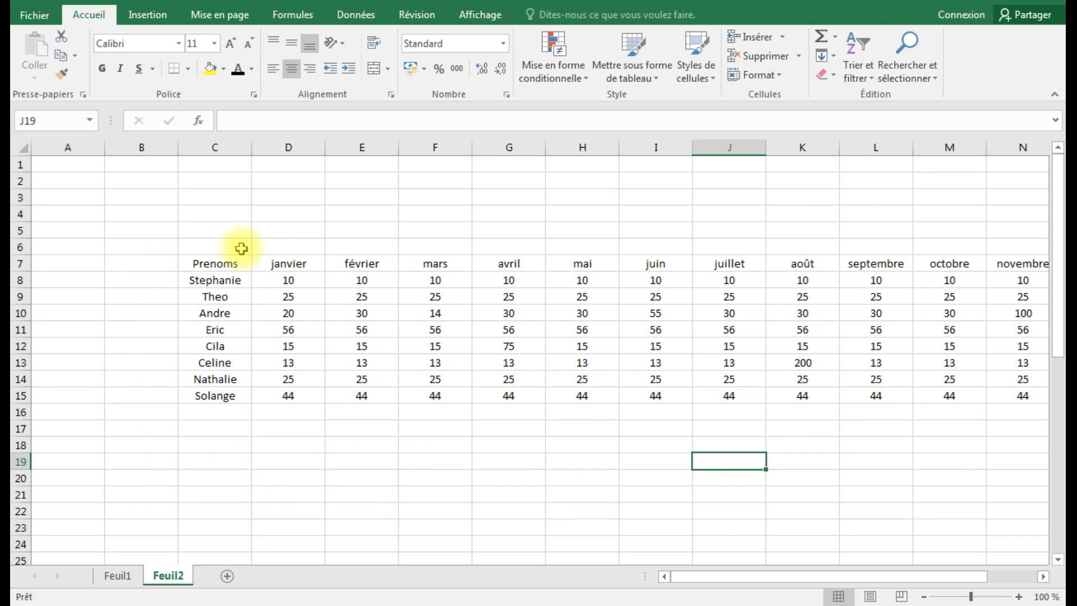
Select the entire columns from A through AT, and return to cell A1.
click(68, 145)
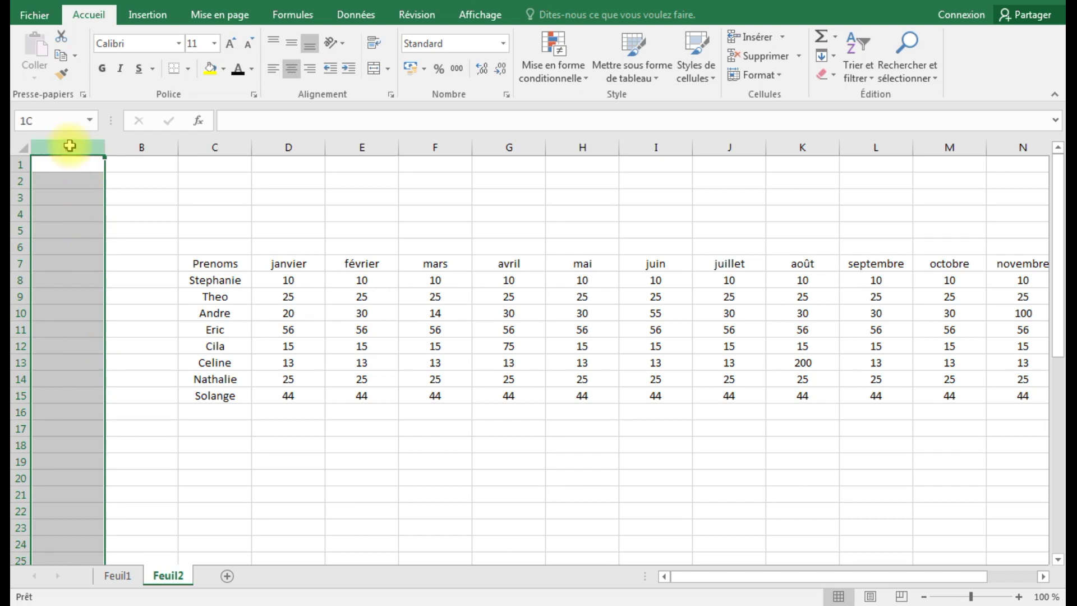
drag(73, 145, 1036, 190)
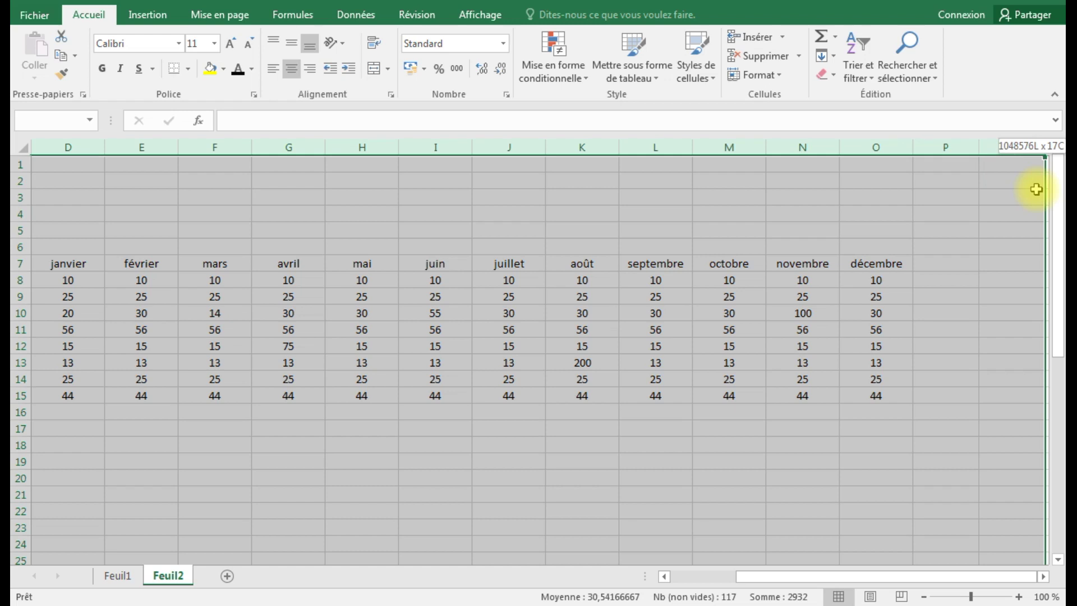
drag(1036, 190, 707, 376)
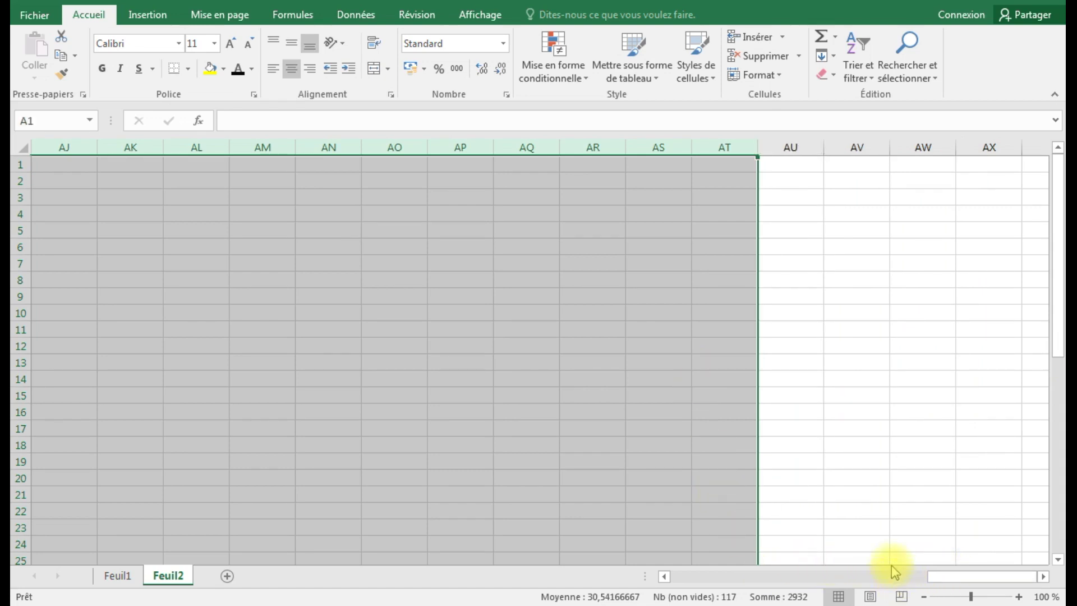
key(ctrl+Home)
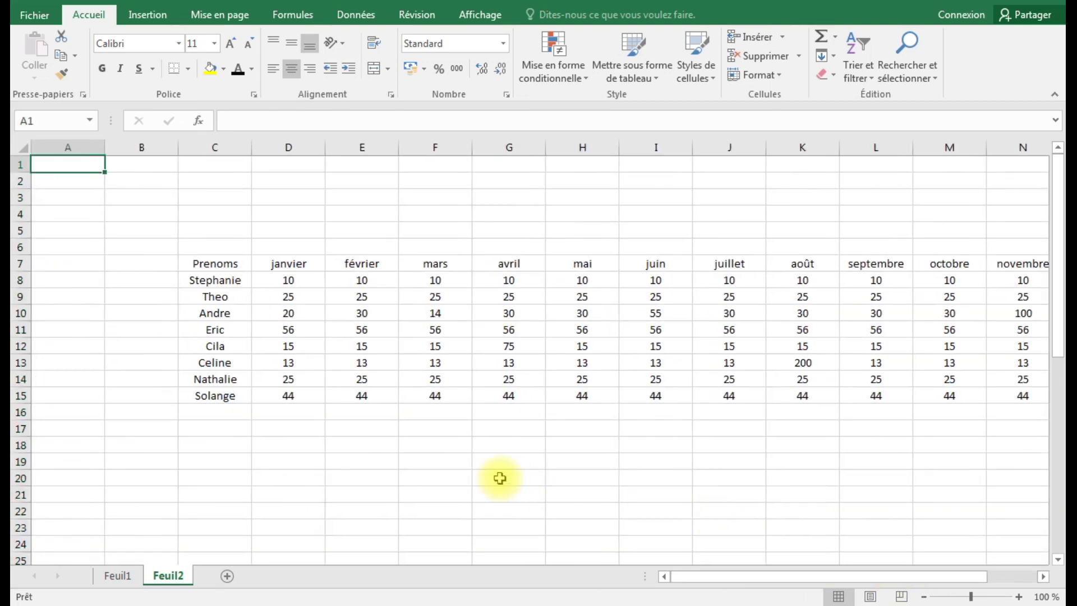
Select the entire rows 1 to 5, and return to cell A1.
click(17, 164)
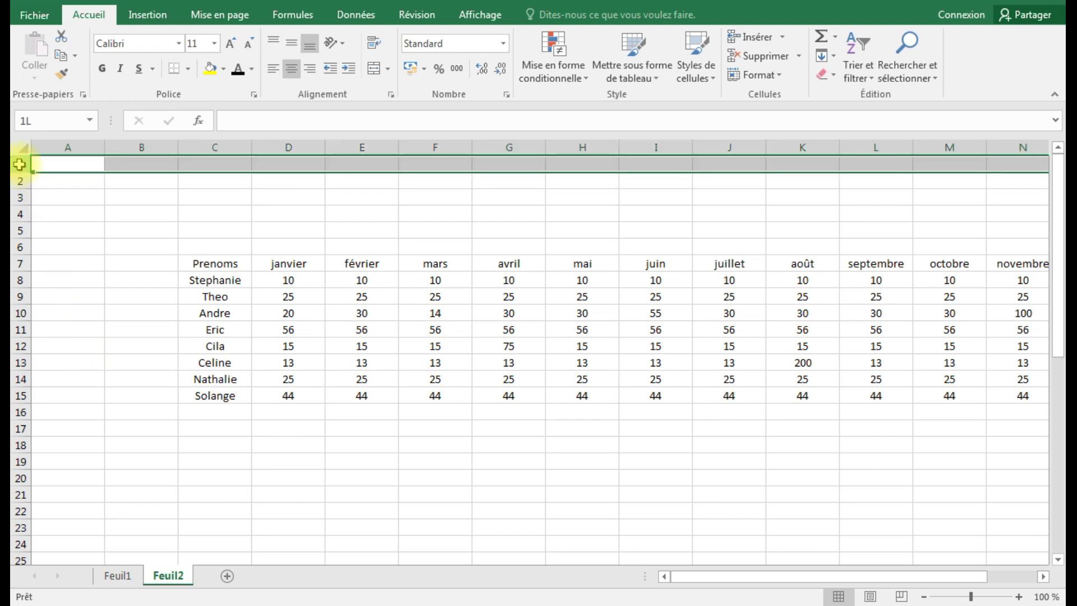
drag(19, 169, 52, 114)
scroll(62, 335, up, 1)
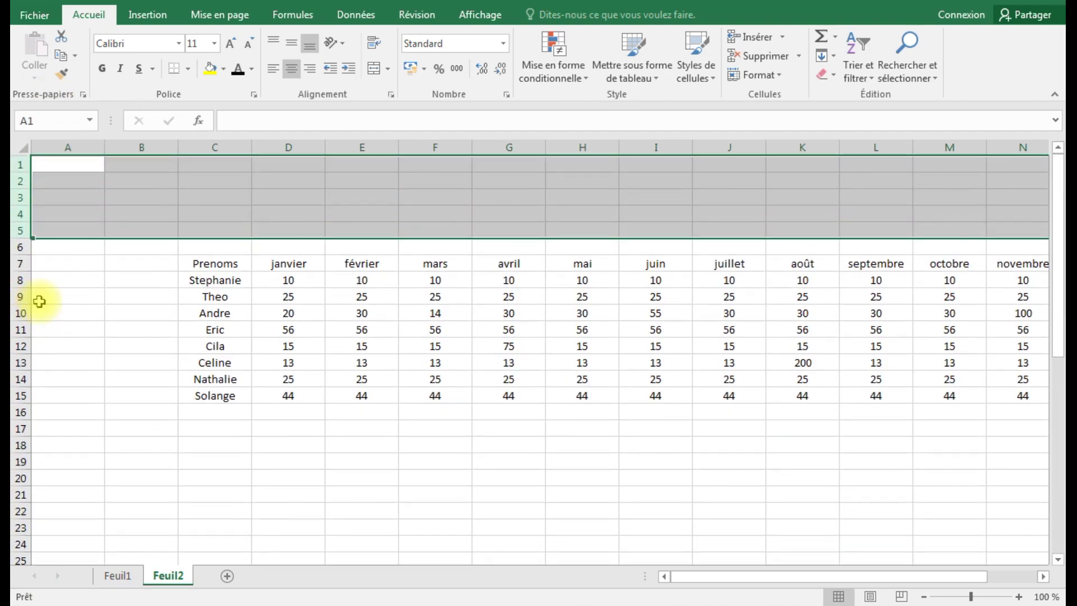
click(69, 161)
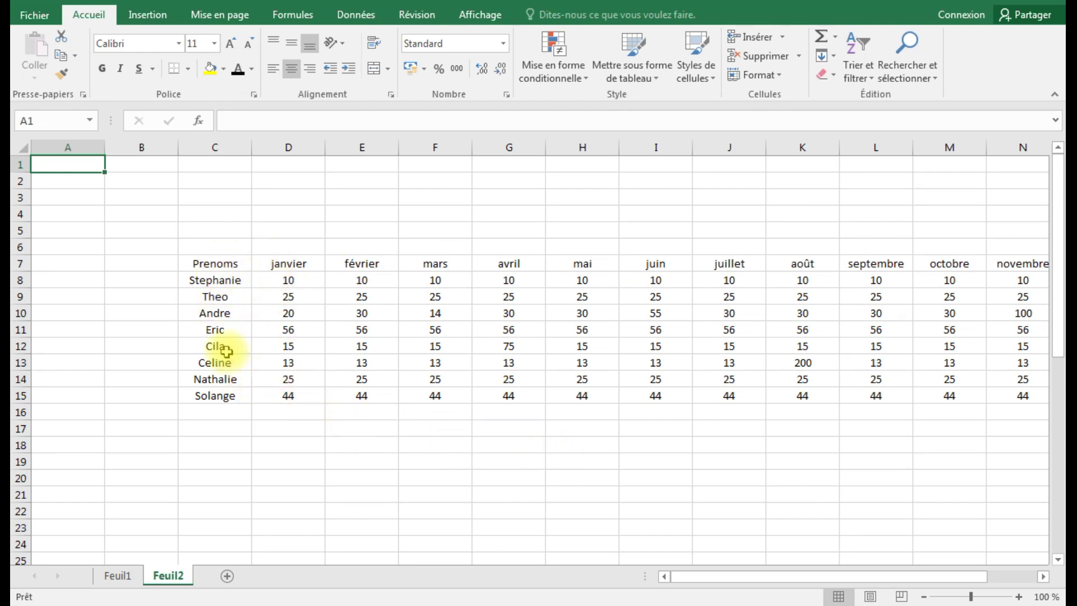
Select column A, row 1 and the entire sheet in turn, and clear the selection at cell G19.
click(63, 147)
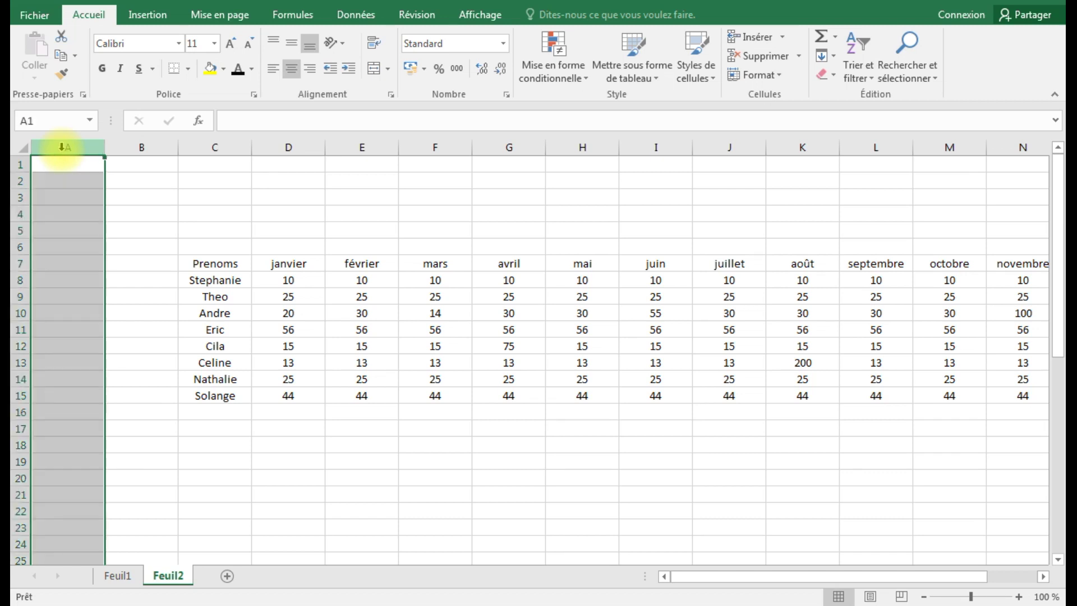
click(18, 164)
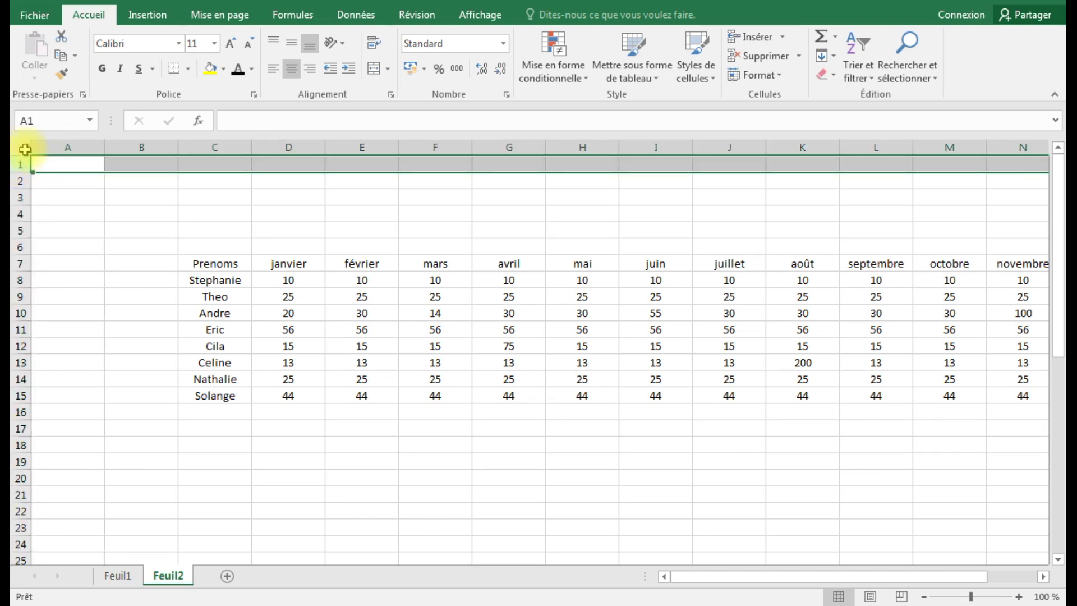
click(25, 149)
scroll(482, 449, down, 5)
scroll(481, 443, up, 5)
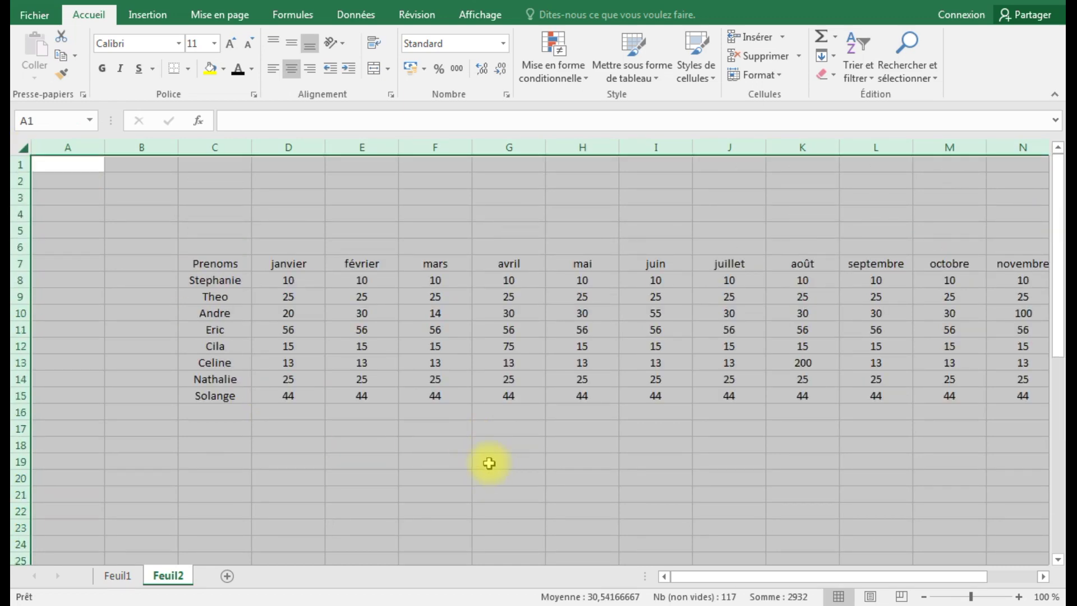
click(491, 461)
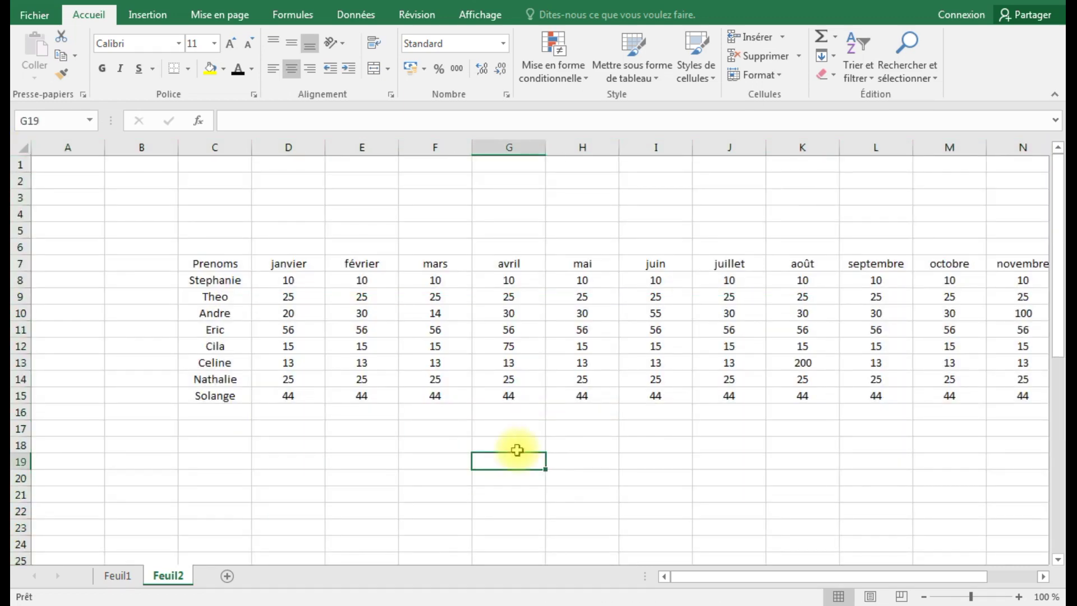
Align the whole sheet's contents left, right and finally centred horizontally.
click(23, 148)
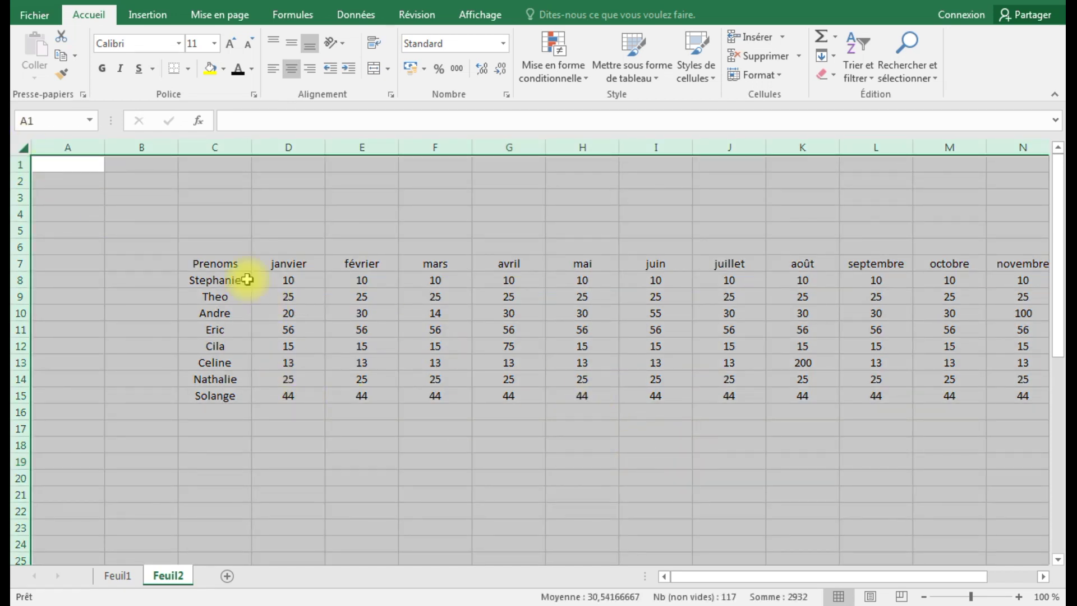
click(273, 70)
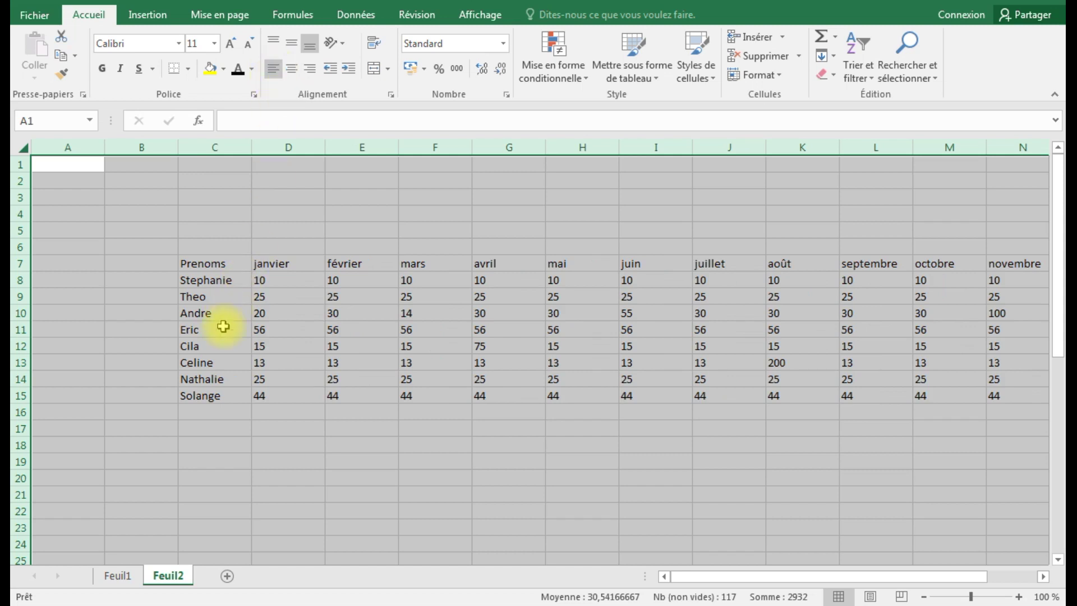
click(311, 70)
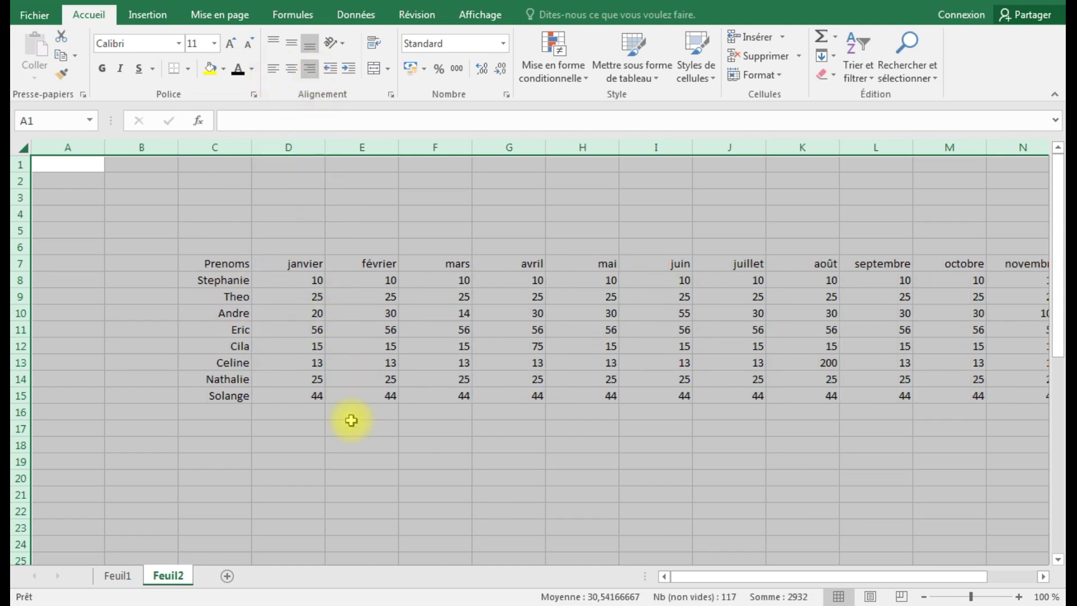
click(293, 72)
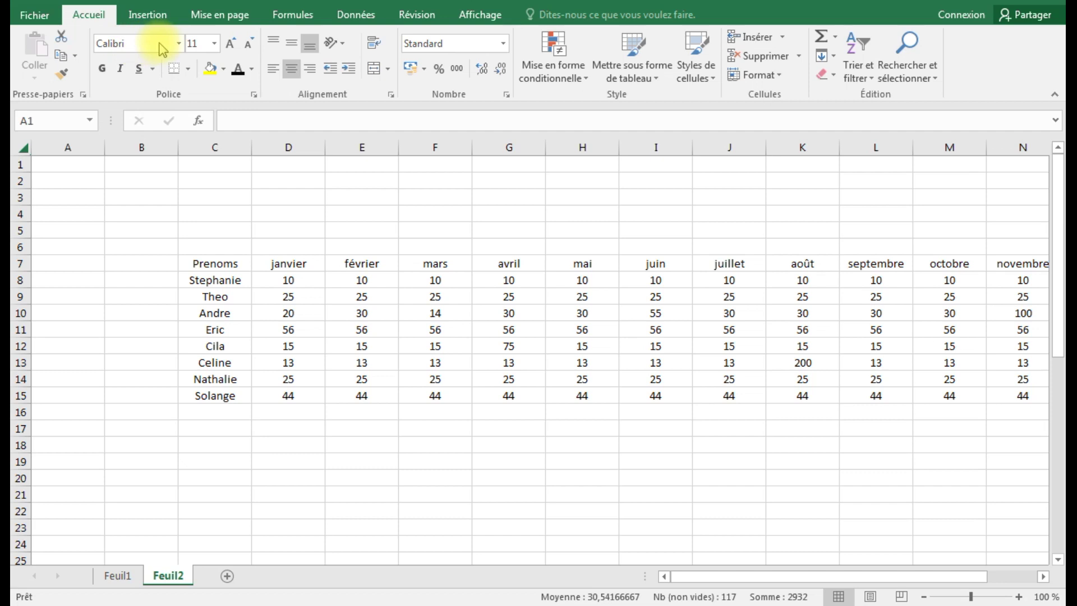
key(ctrl+a)
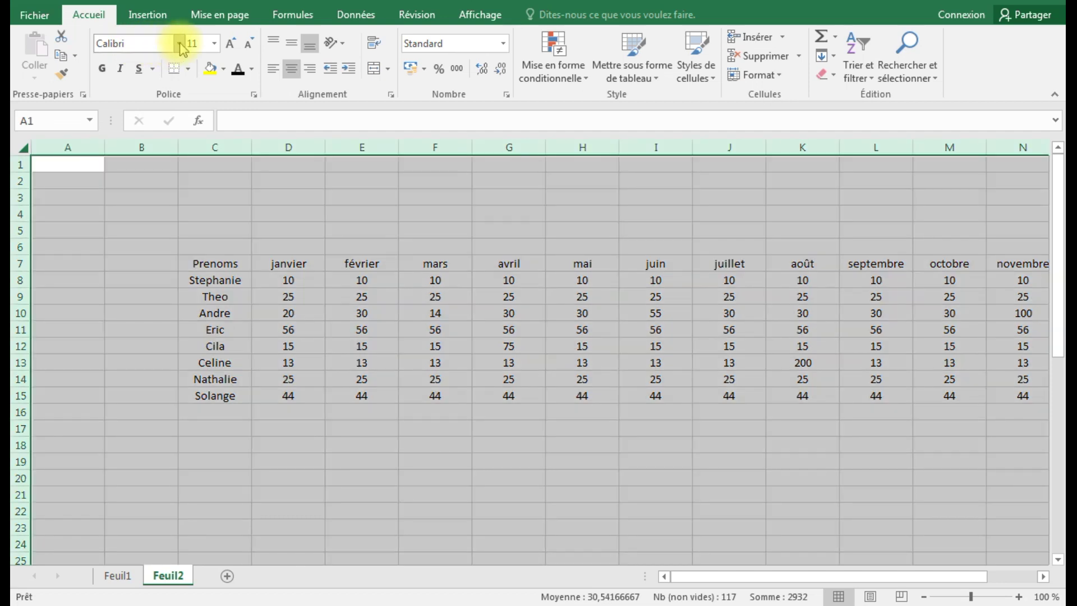
click(180, 44)
click(421, 210)
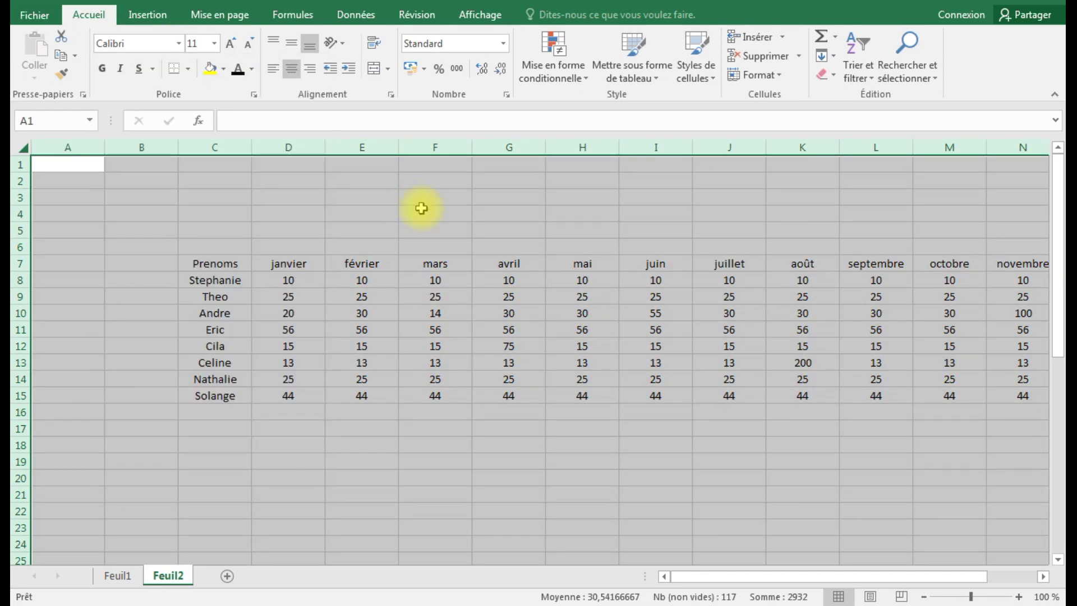
click(420, 210)
click(180, 44)
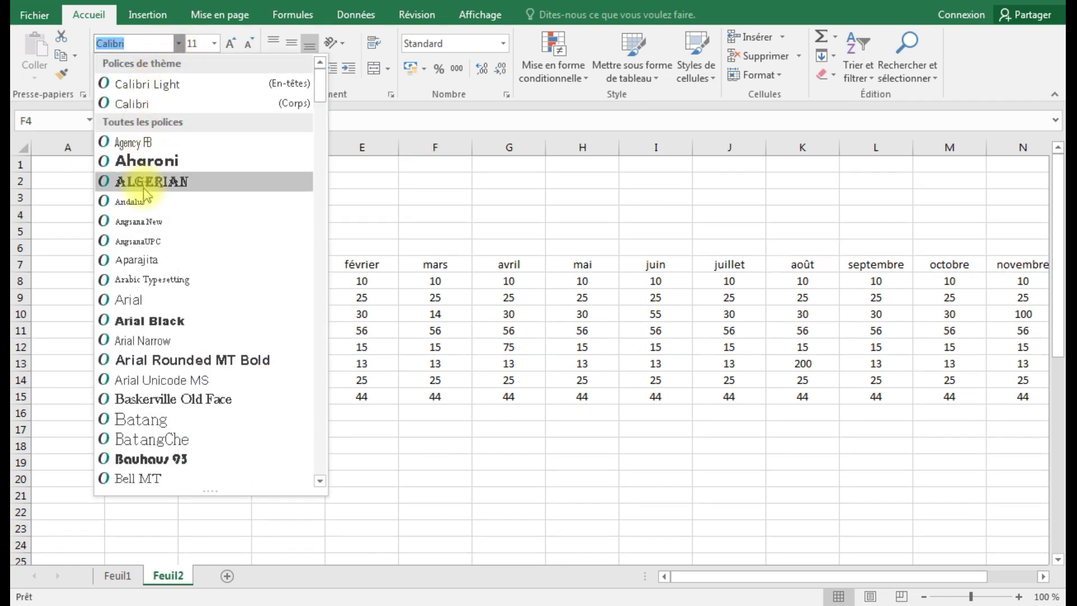
click(426, 183)
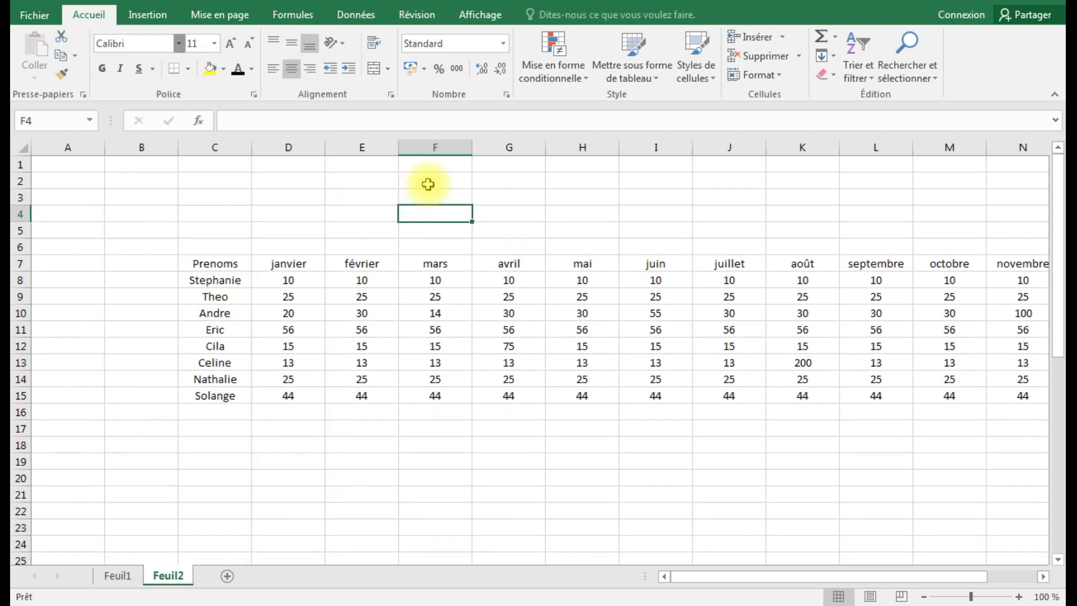
Change the font of the juillet header in J7 to Arial Rounded MT Bold.
click(744, 263)
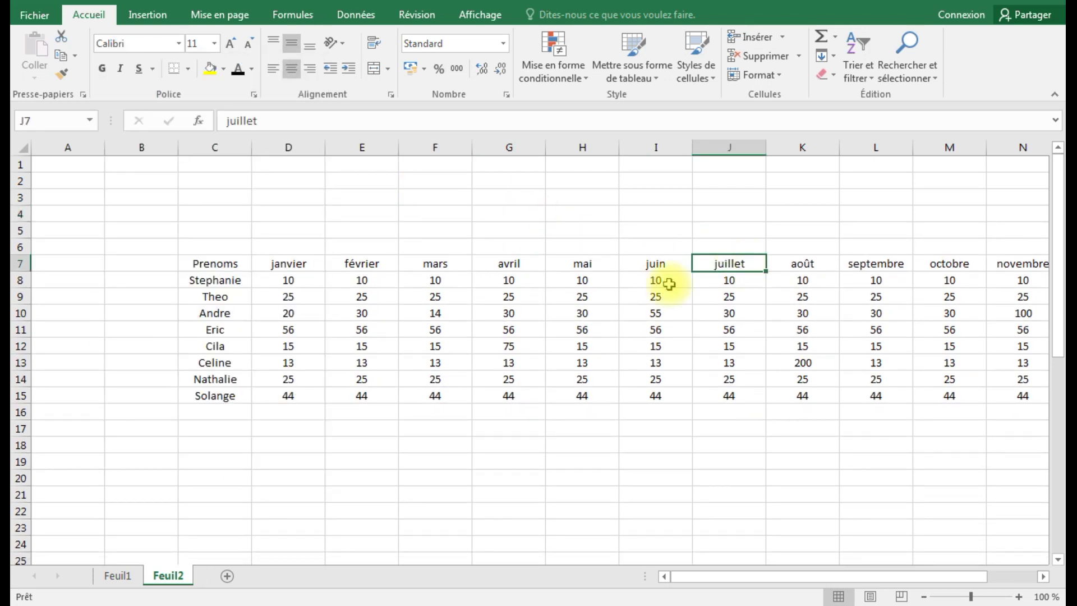
click(179, 44)
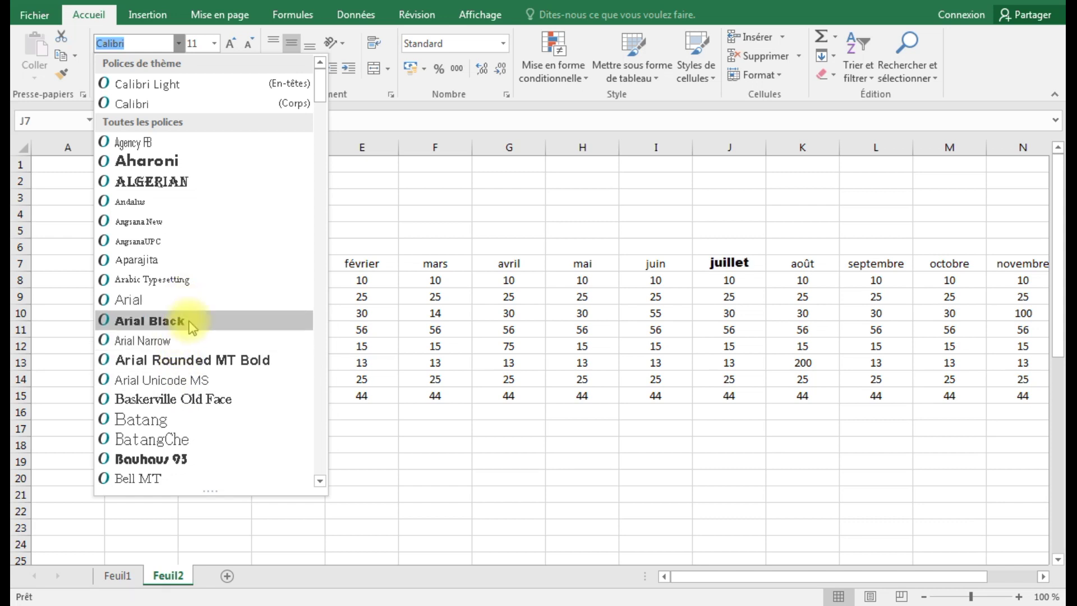
click(184, 362)
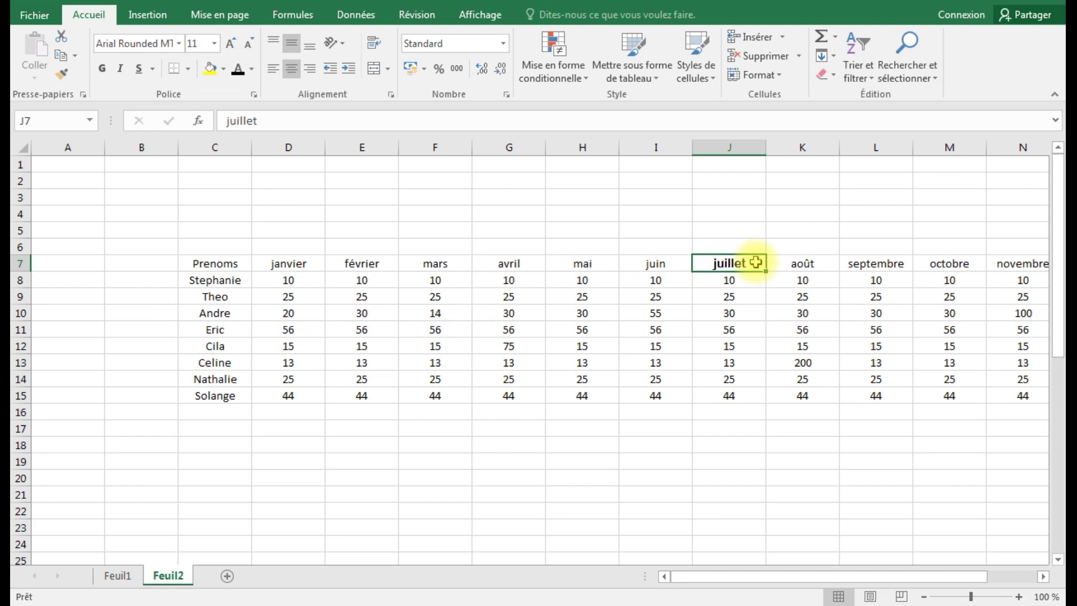
Apply the Arial Rounded MT Bold font to all month headers from janvier to décembre in D7 to O7.
click(280, 264)
drag(280, 263, 878, 262)
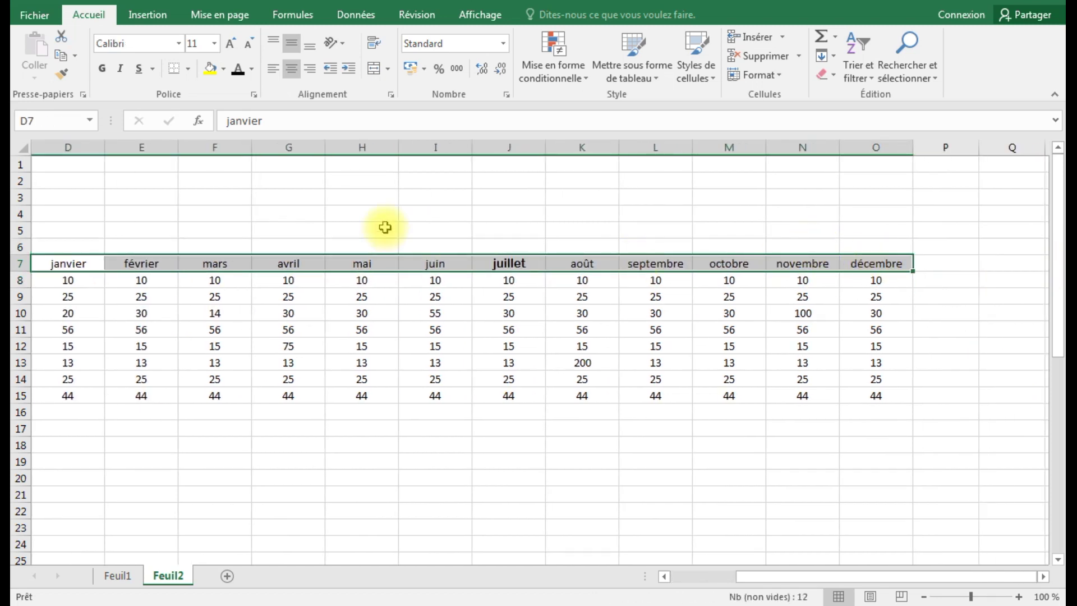
click(179, 43)
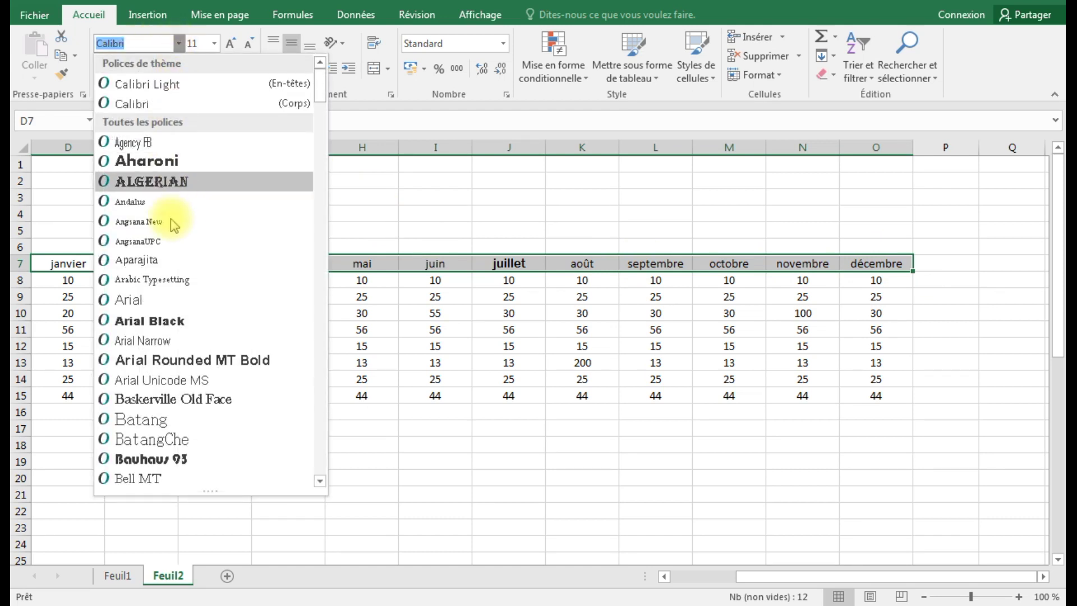
click(185, 359)
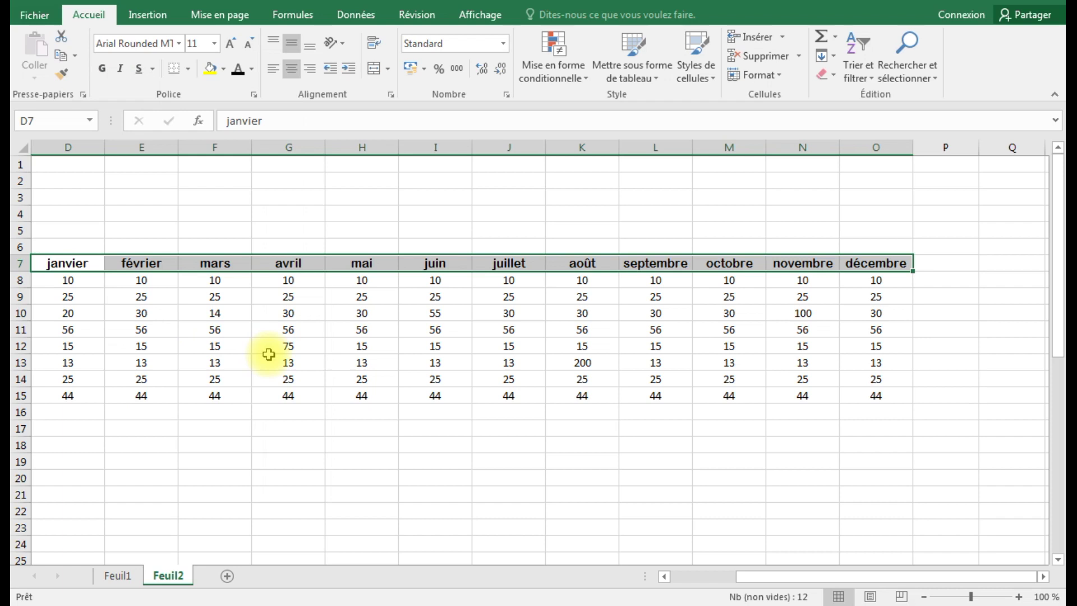
Apply the Arial Rounded MT Bold font to the Prenoms header and the first names in C7 to C16.
drag(777, 578, 699, 577)
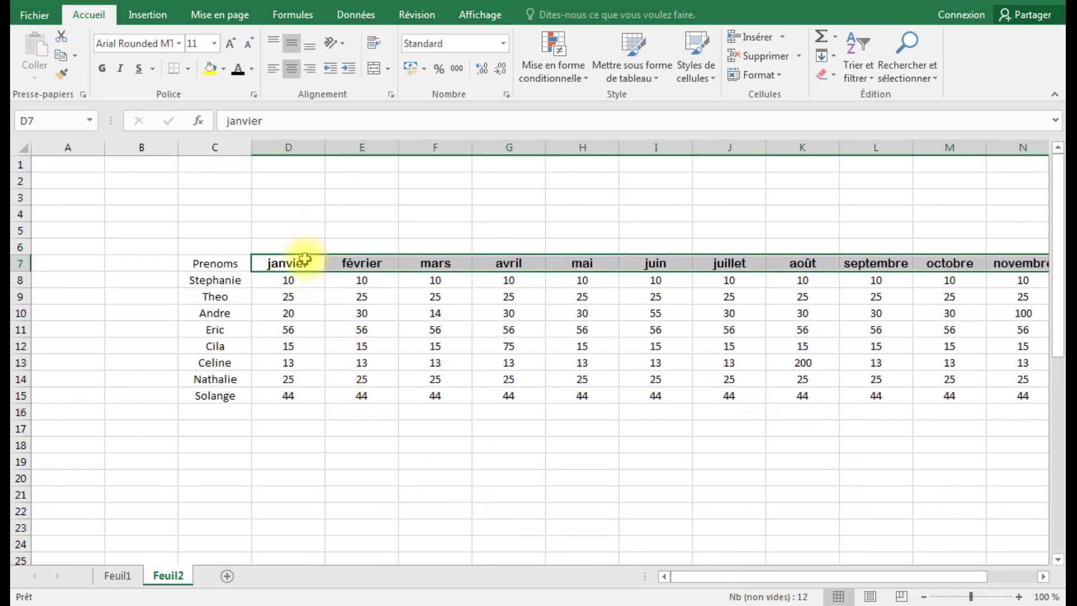
drag(223, 261, 213, 413)
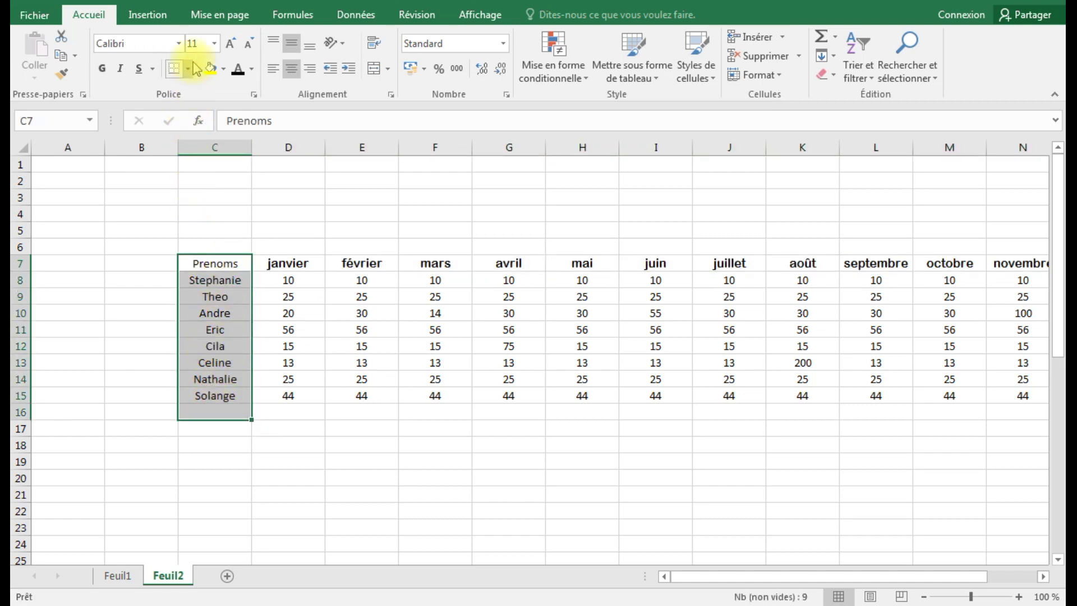
click(178, 43)
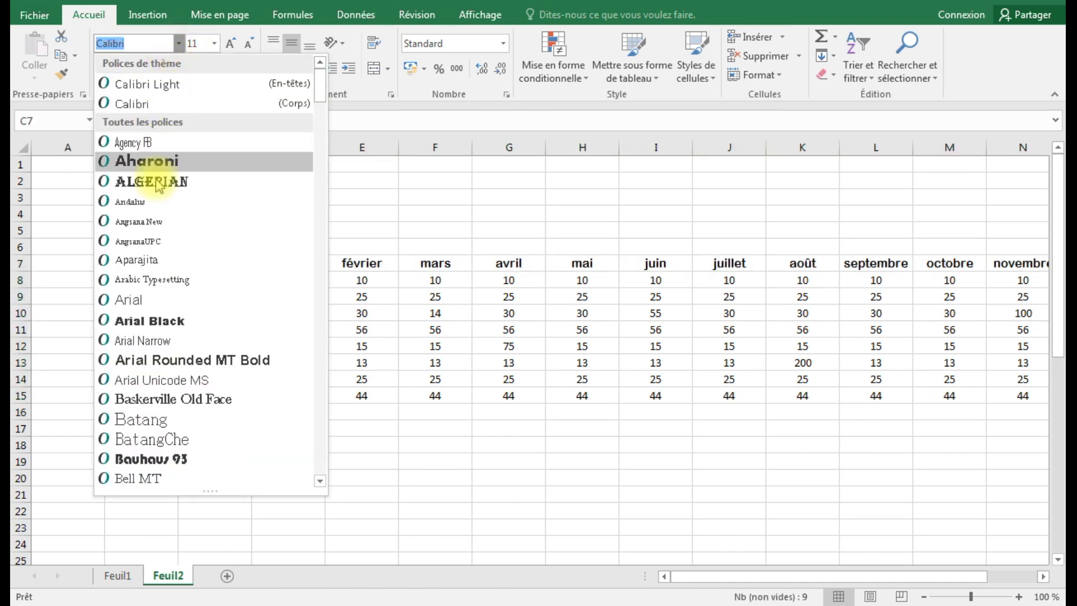
click(159, 359)
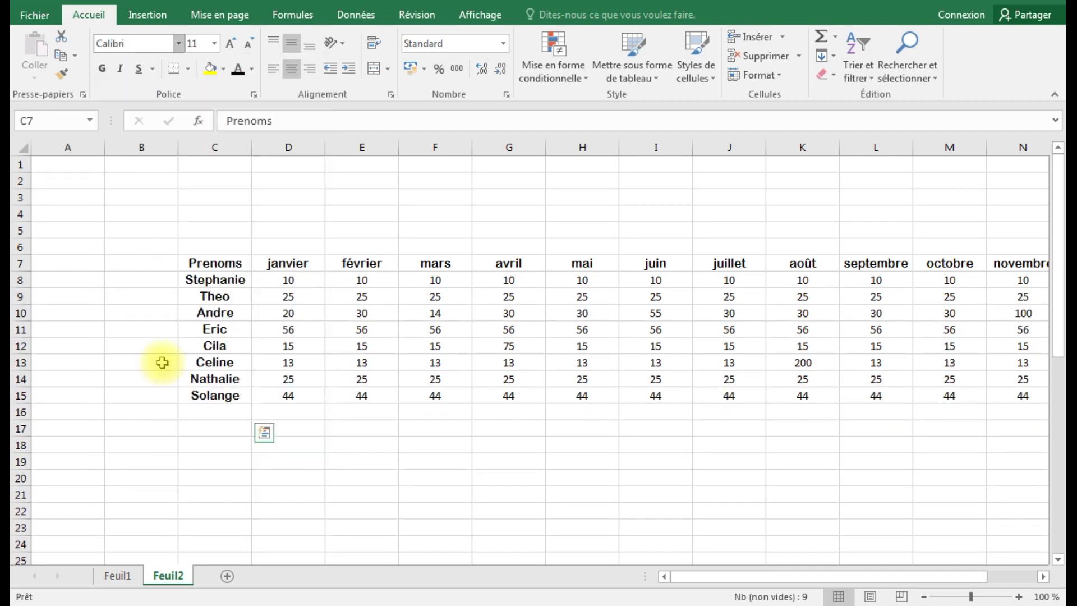
click(427, 458)
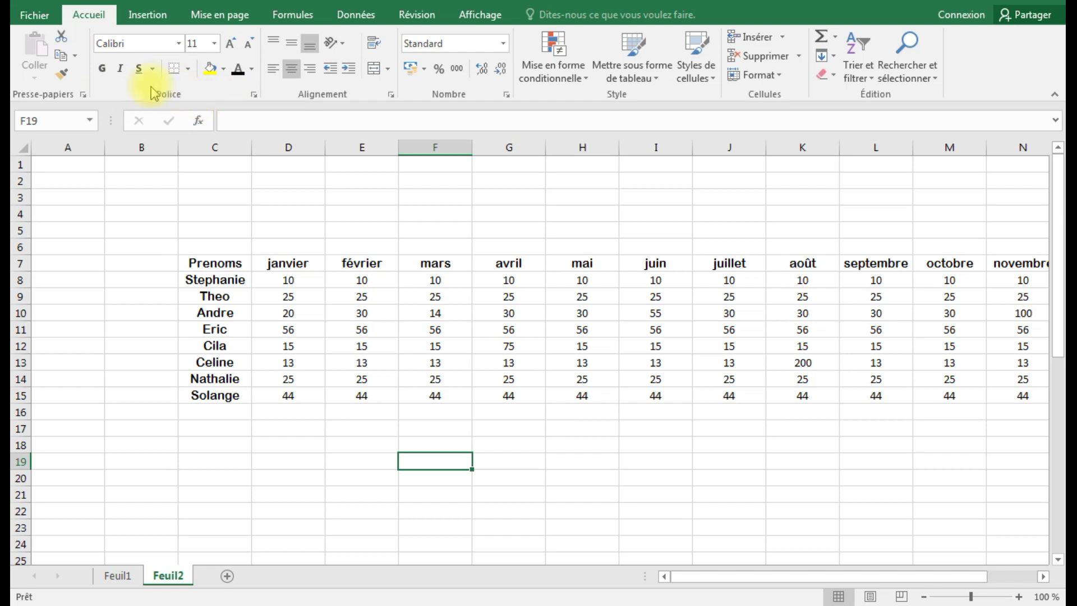
Set the font size of the janvier header in D7 to 14.
click(307, 262)
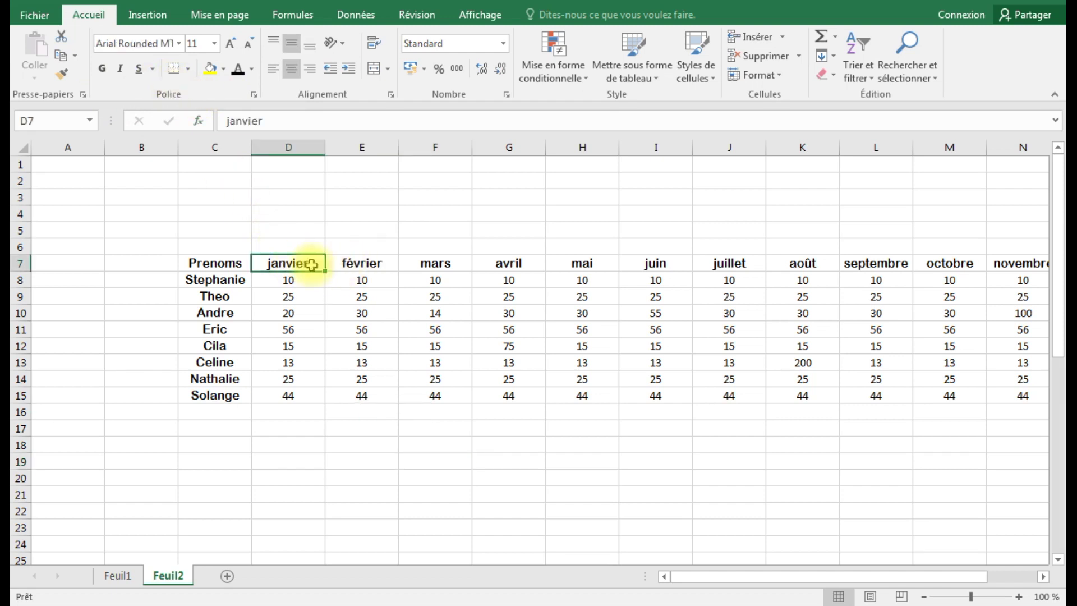
click(215, 43)
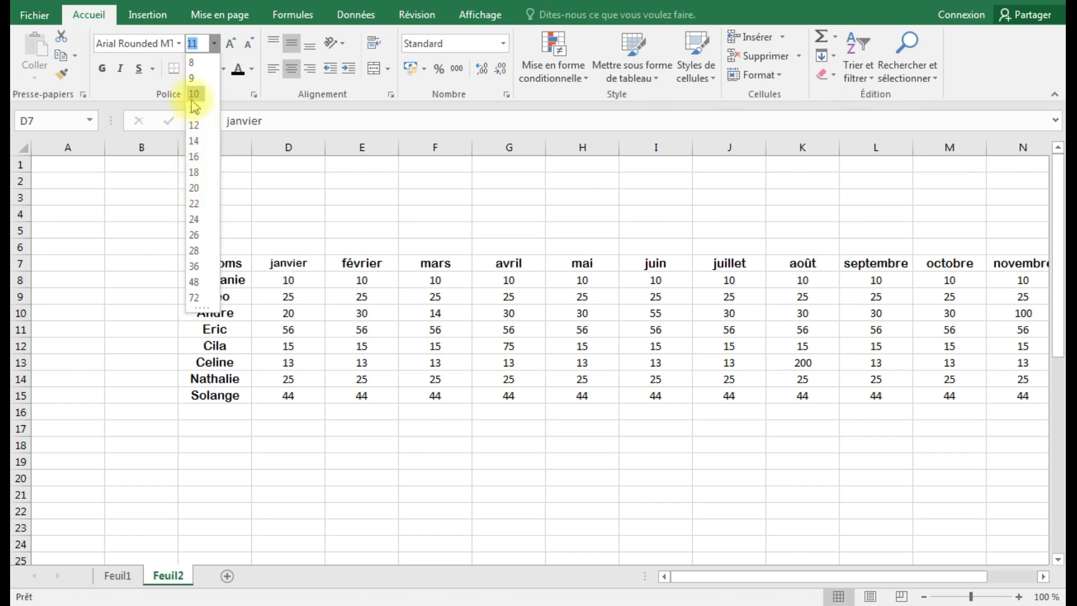
click(196, 141)
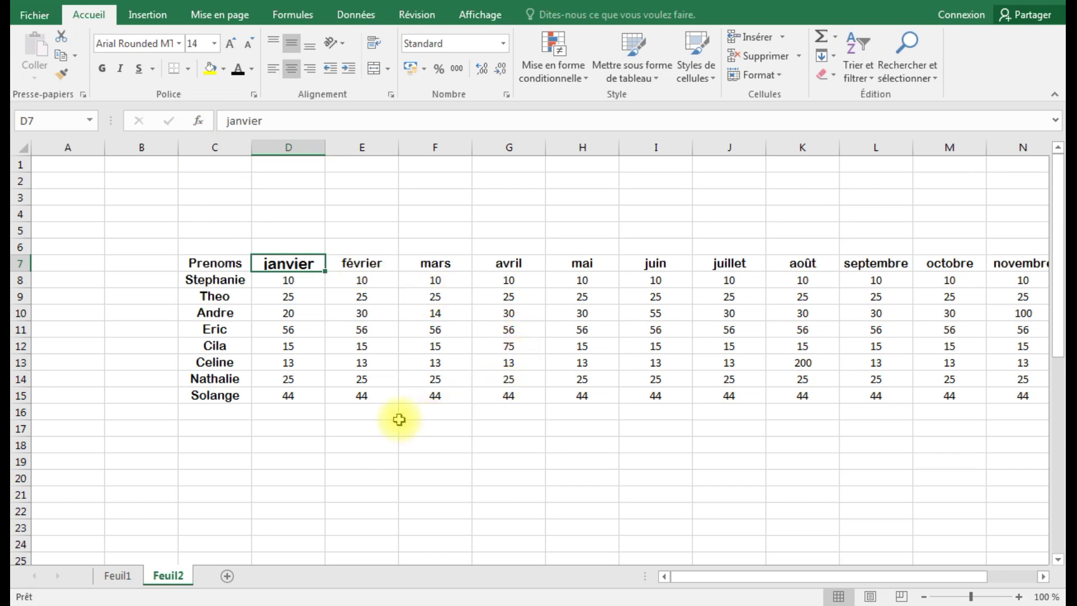
Set the font size of the whole header row from Prenoms to décembre to 14.
drag(191, 264, 878, 268)
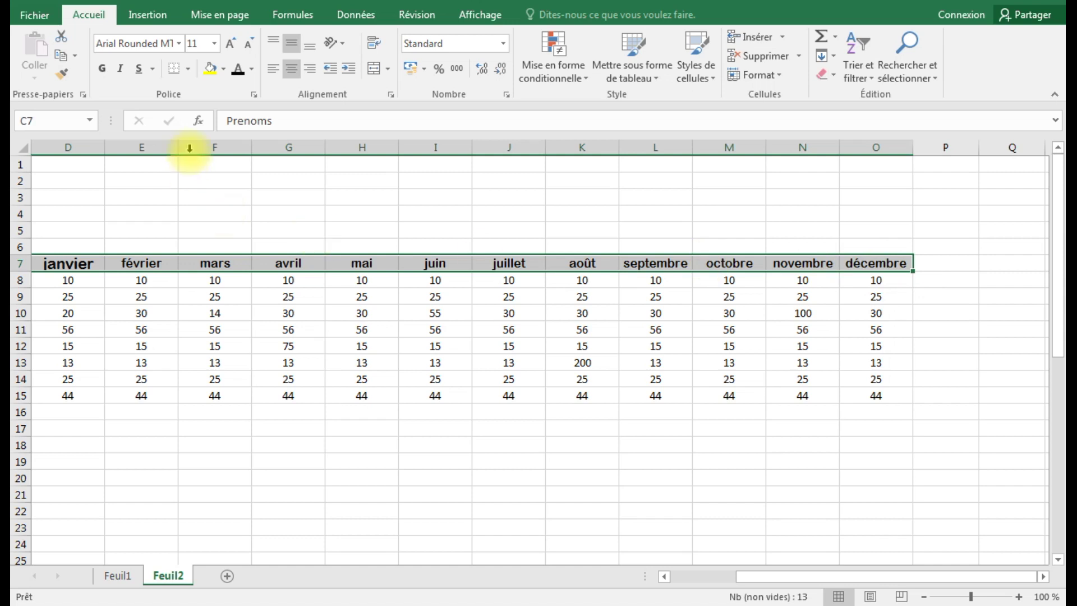
click(216, 44)
click(201, 136)
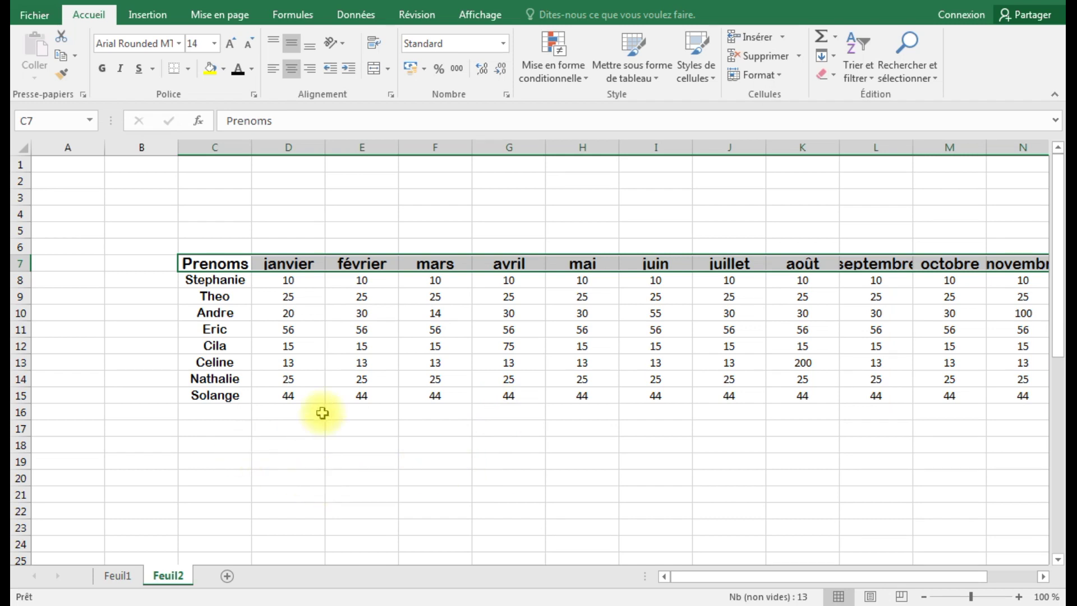
Set the font size of the first names in C8 to C15 to 14.
drag(214, 280, 218, 387)
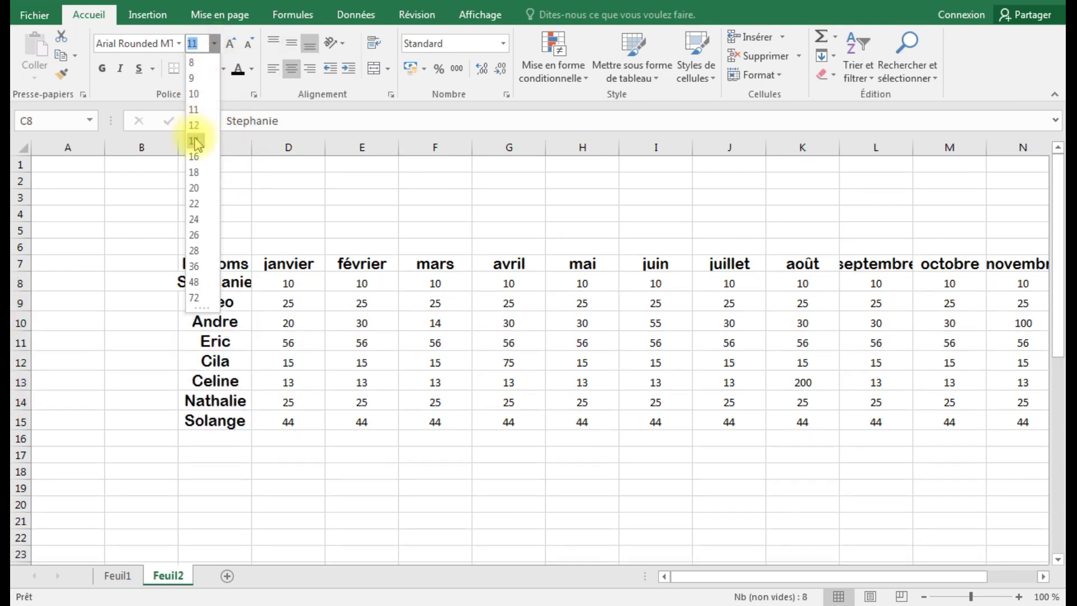
click(196, 142)
click(337, 473)
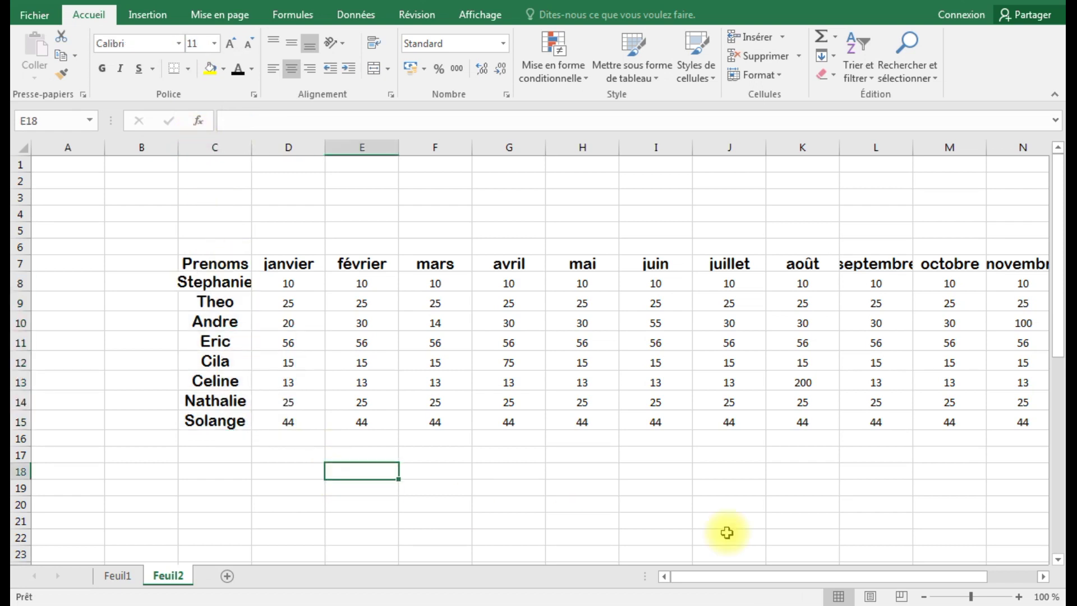
Examine how the month headers from septembre to décembre fit within their column widths.
drag(702, 578, 737, 576)
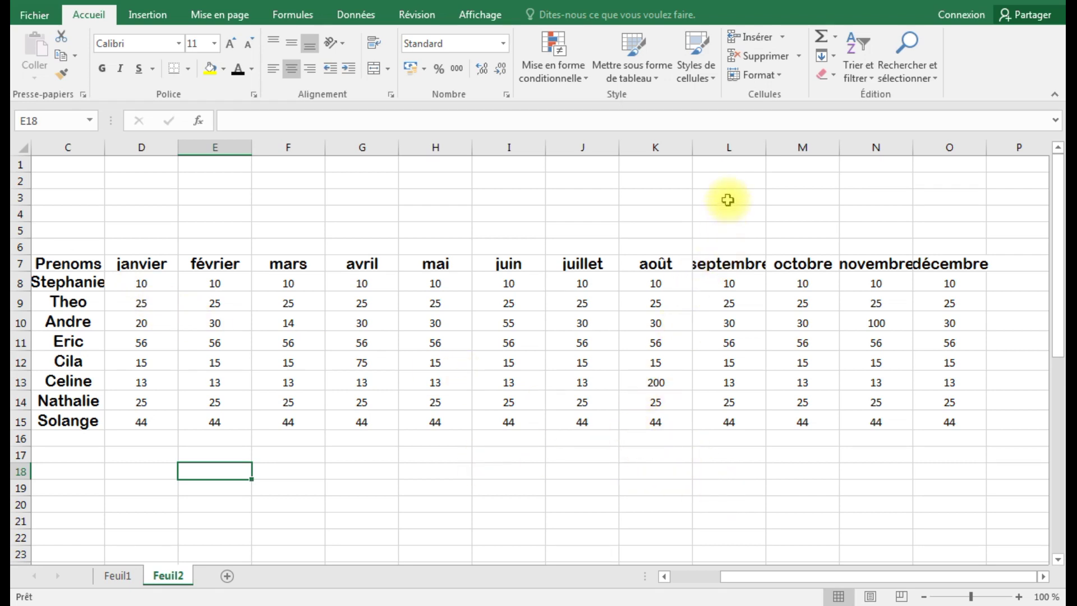
click(731, 147)
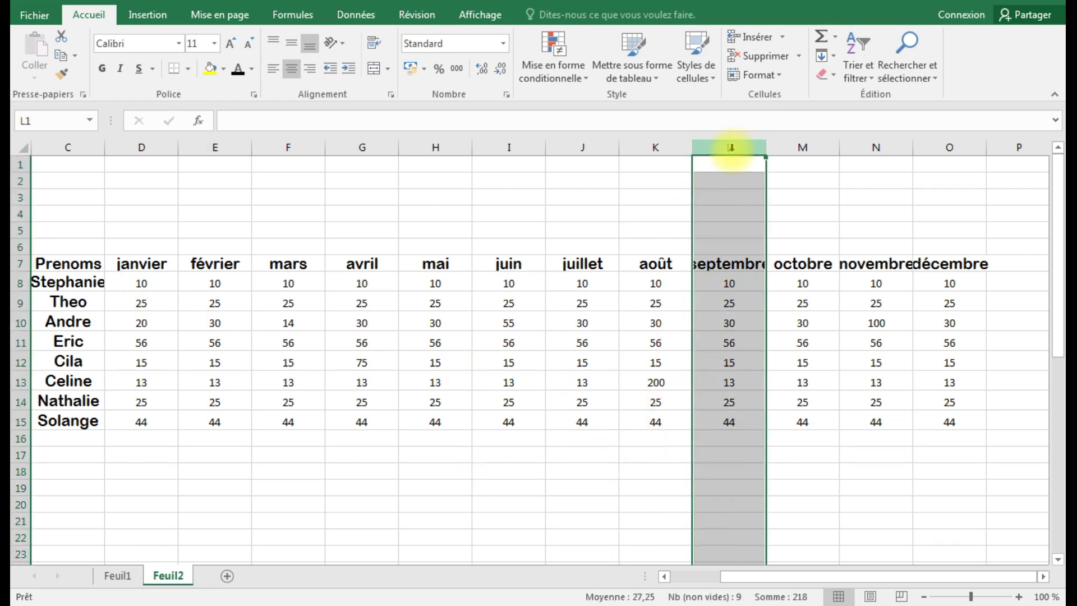
click(891, 149)
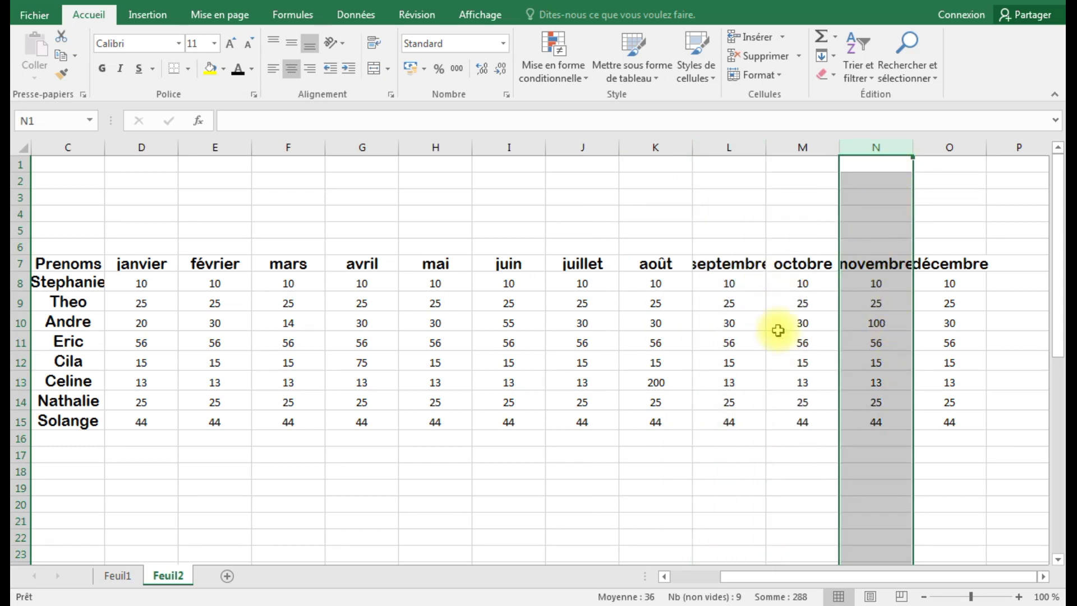
click(737, 303)
click(729, 264)
drag(810, 577, 744, 587)
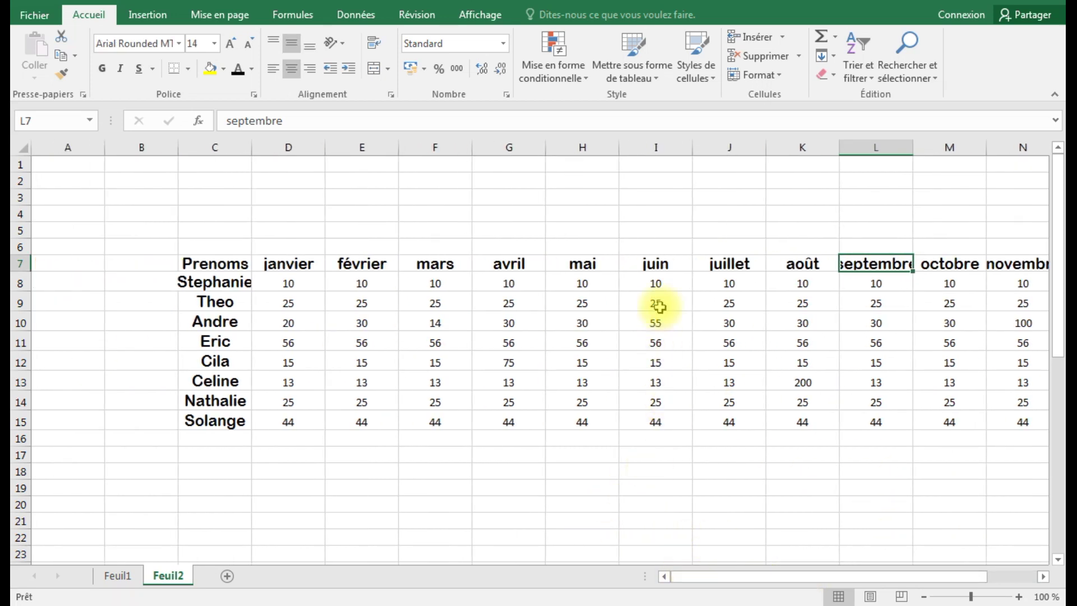
Autofit the widths of the juin column I and the septembre column L to their contents.
click(655, 267)
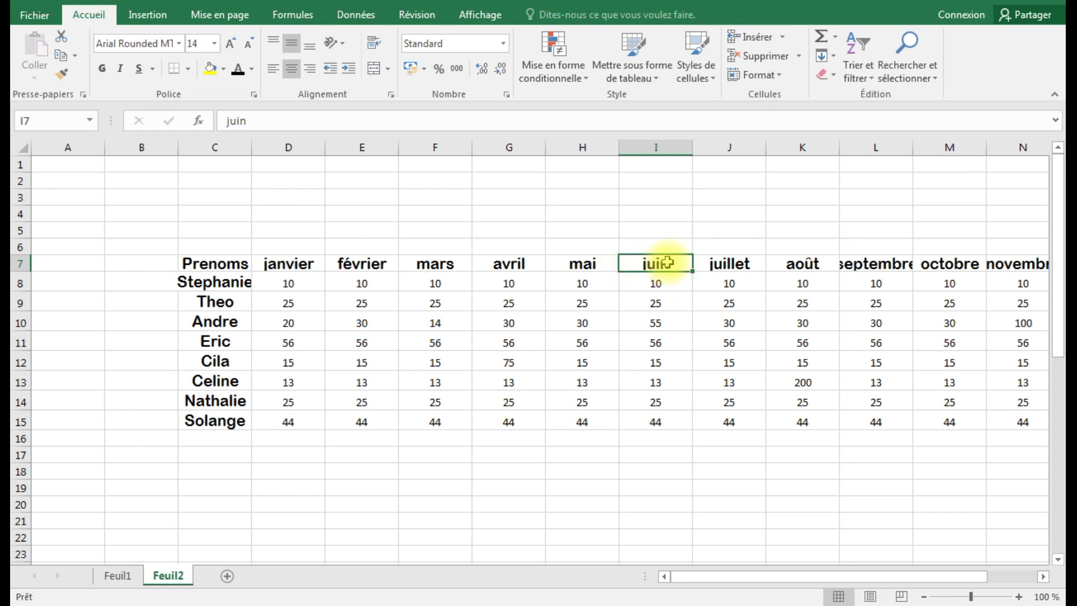
double_click(691, 145)
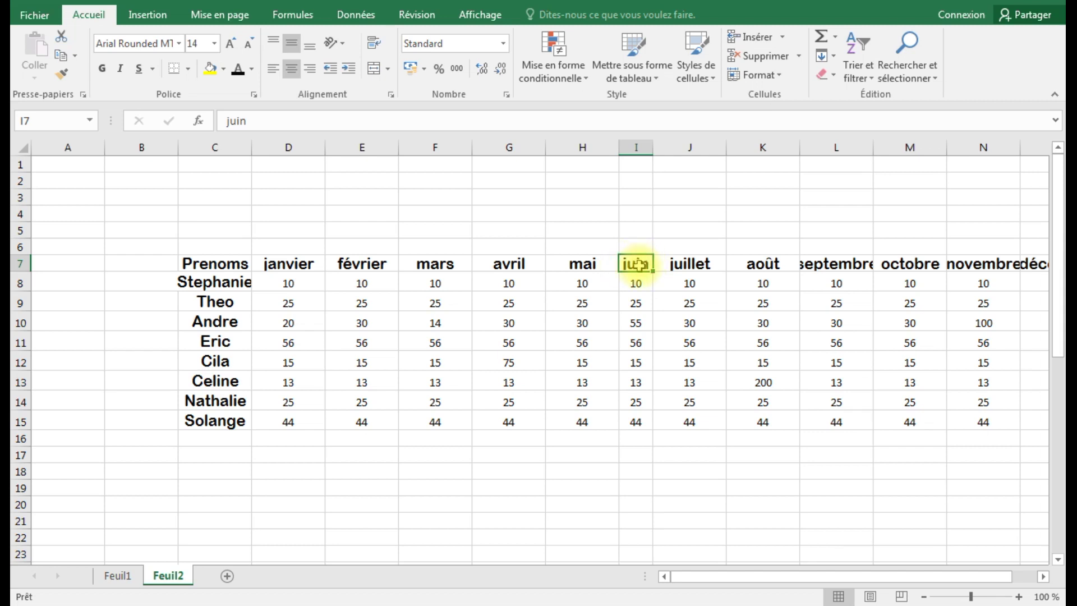
click(835, 261)
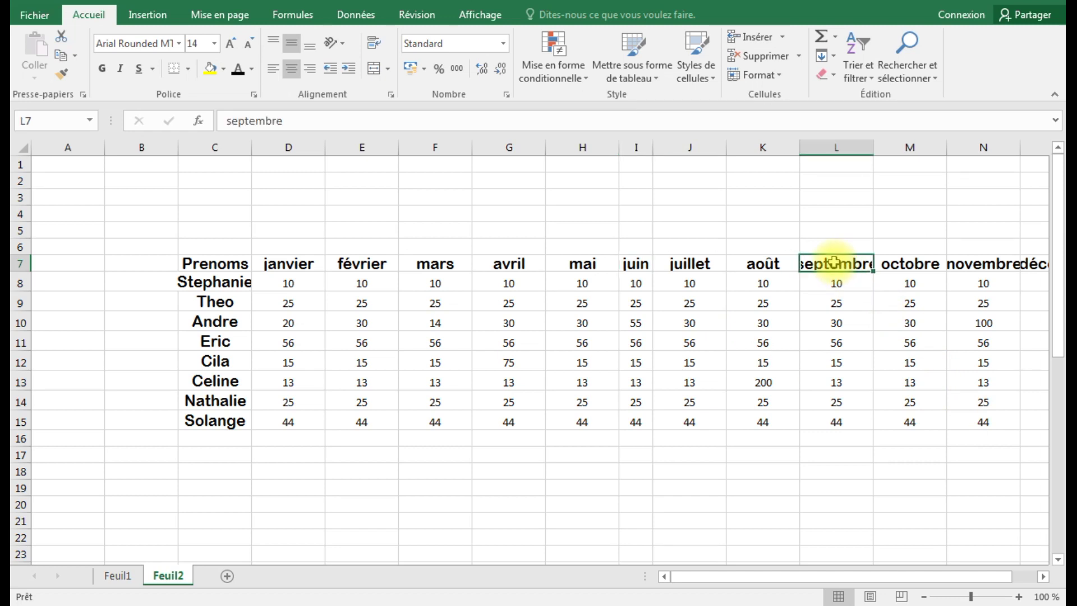
double_click(874, 148)
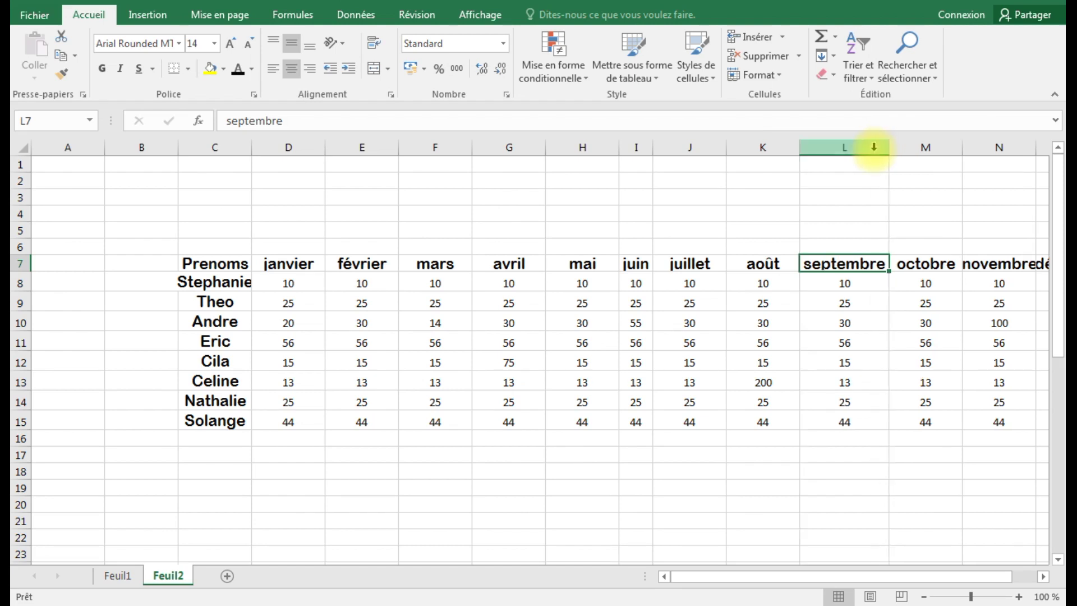
Autofit the widths of the novembre column N and the décembre column O to their contents.
drag(805, 577, 819, 577)
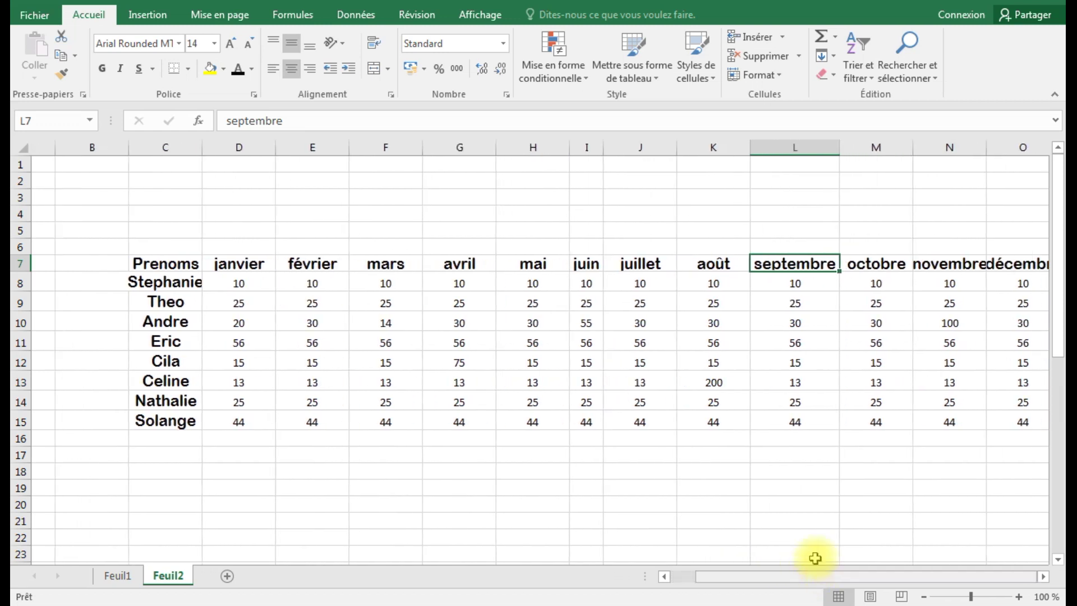
click(926, 264)
double_click(963, 147)
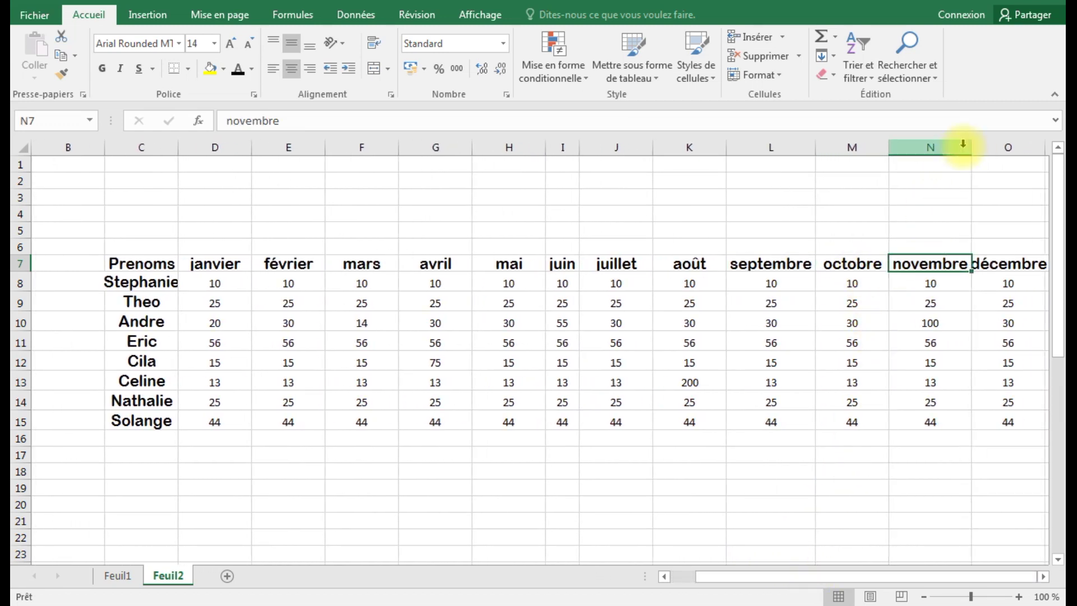
click(1021, 264)
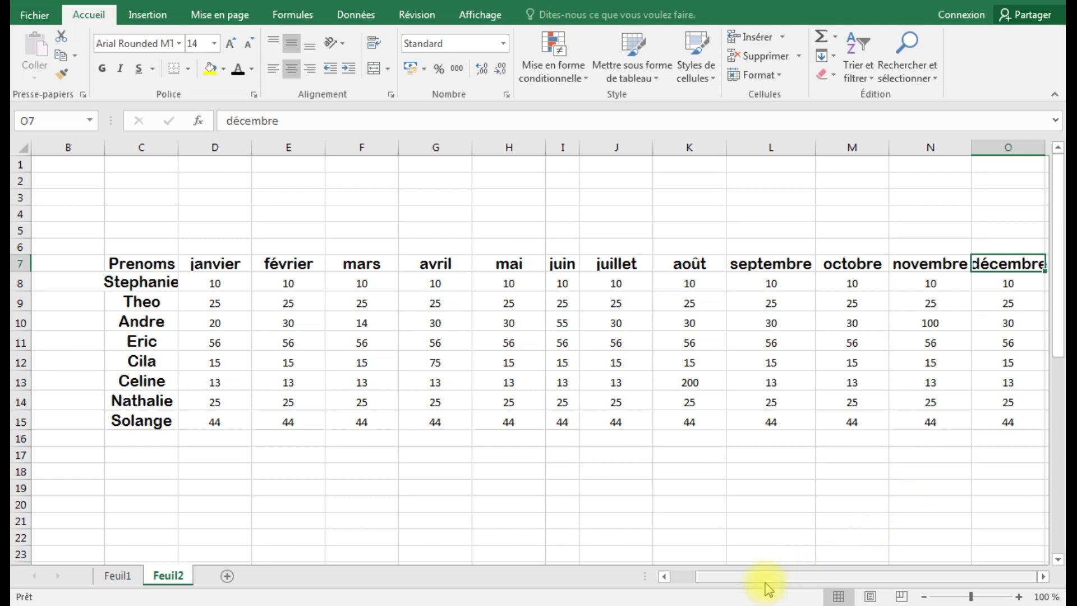
drag(759, 580, 801, 577)
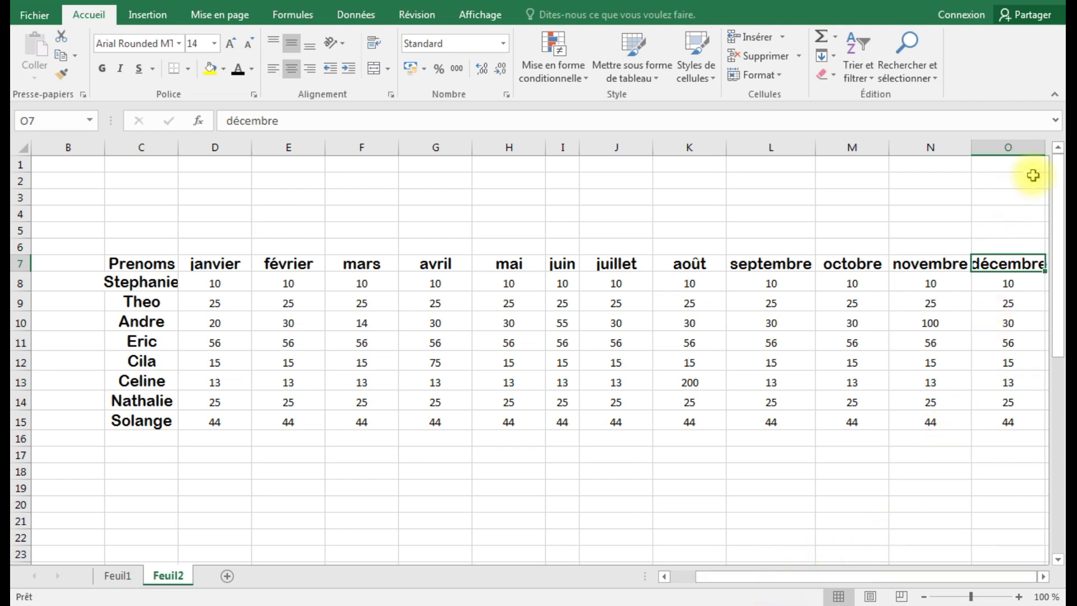
double_click(1042, 150)
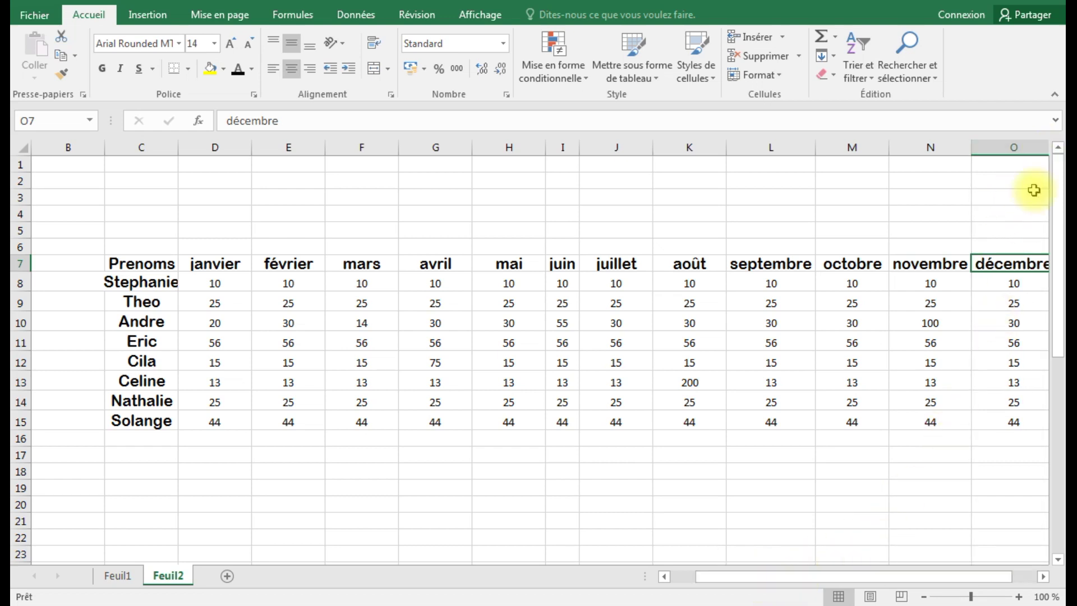
Narrow the mai, avril and mars columns H, G and F to fit their headers.
drag(764, 580, 702, 573)
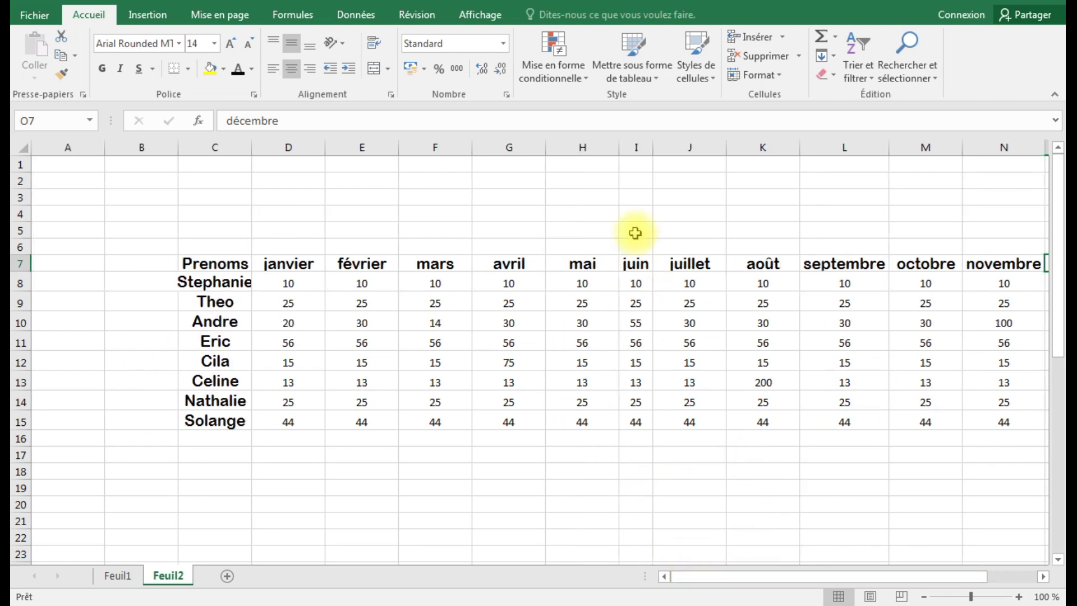
click(588, 147)
drag(620, 149, 581, 149)
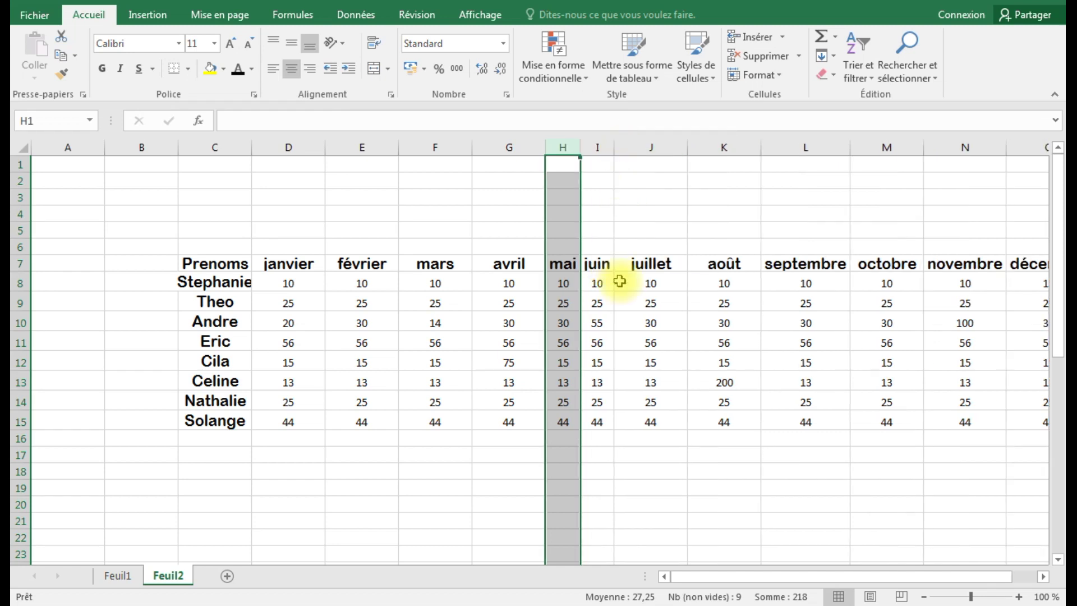
click(511, 149)
double_click(543, 148)
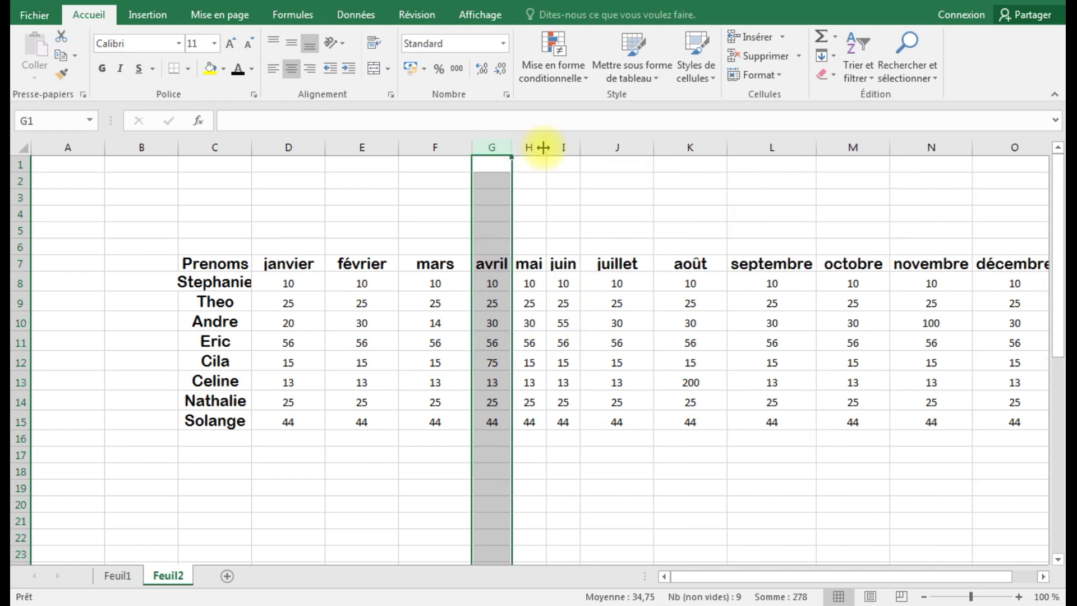
click(443, 149)
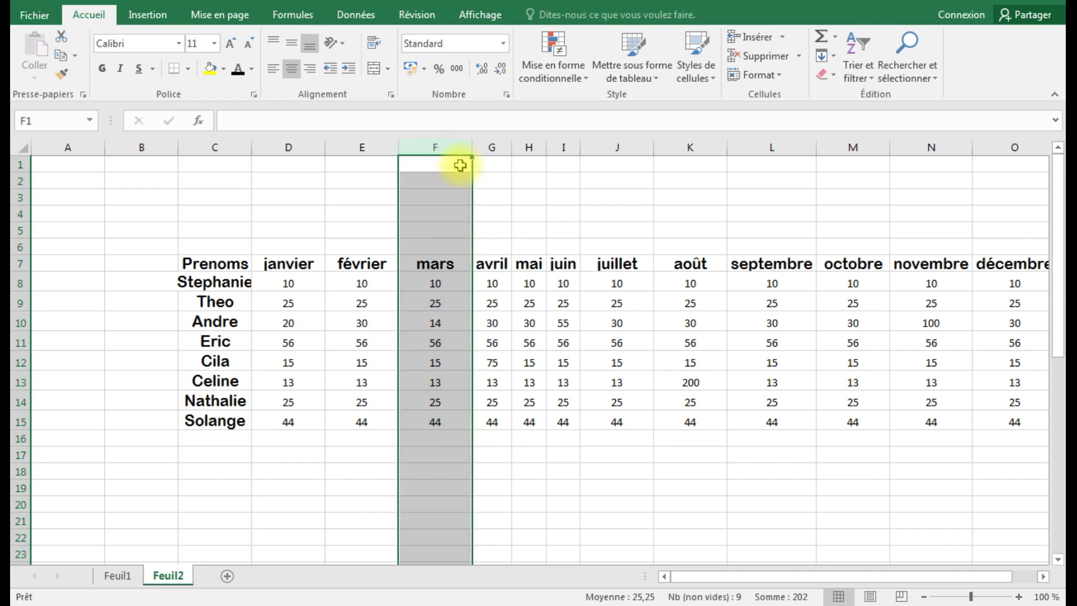
double_click(469, 145)
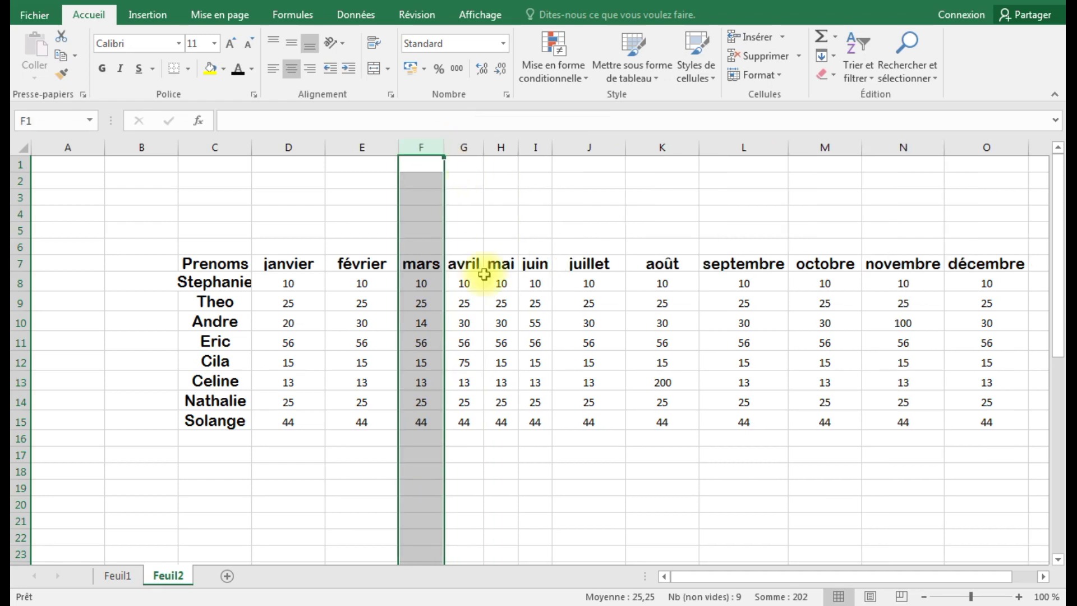
click(563, 452)
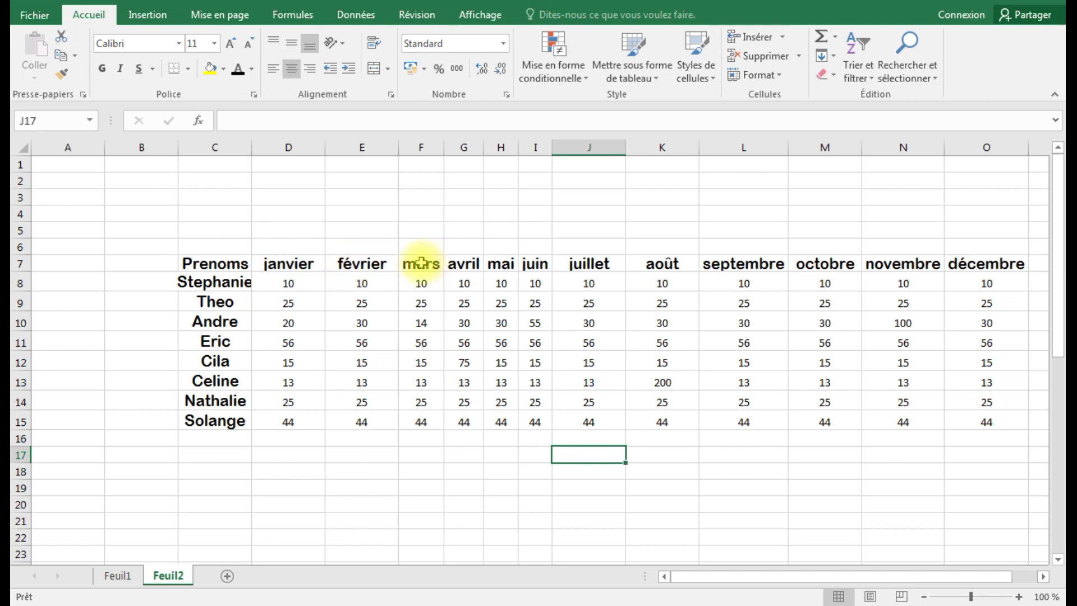
Narrow the septembre column L to a width of about 14,43 by adjusting its border.
click(726, 261)
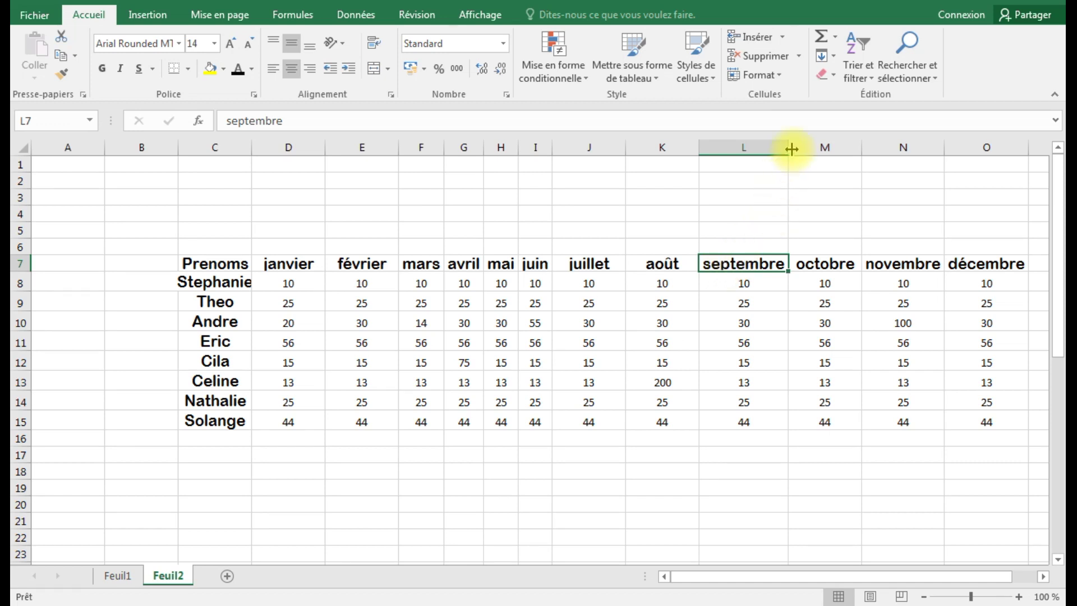
drag(791, 147, 790, 147)
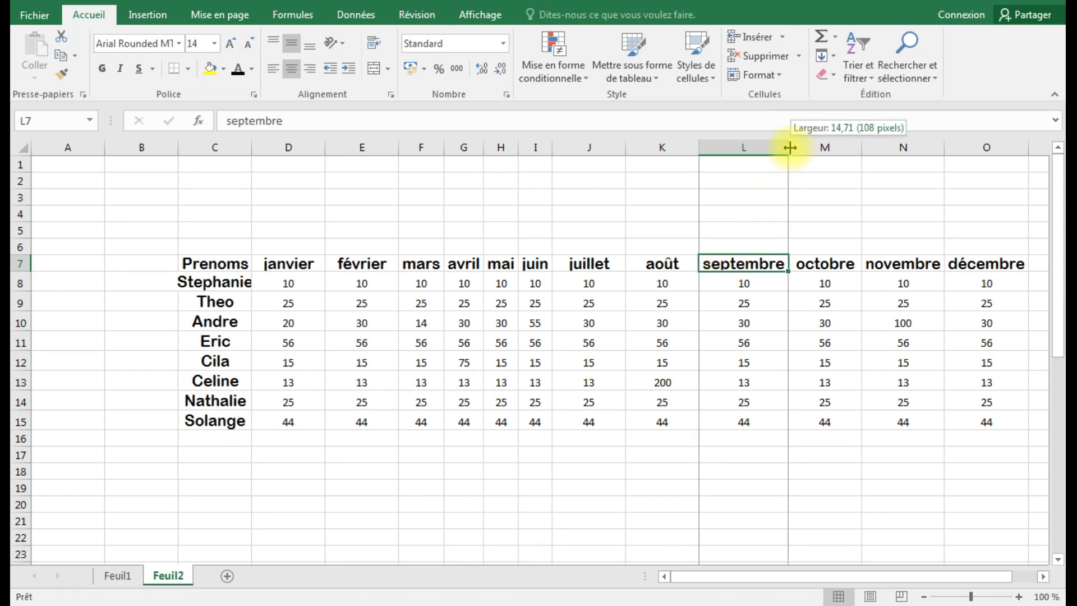
drag(790, 148, 787, 147)
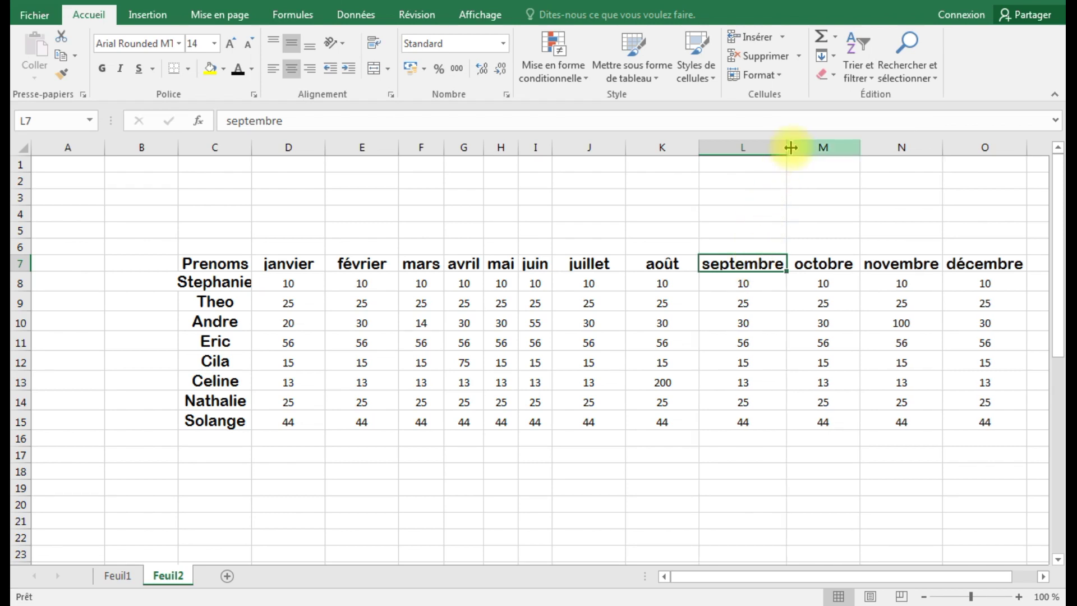
drag(790, 148, 785, 148)
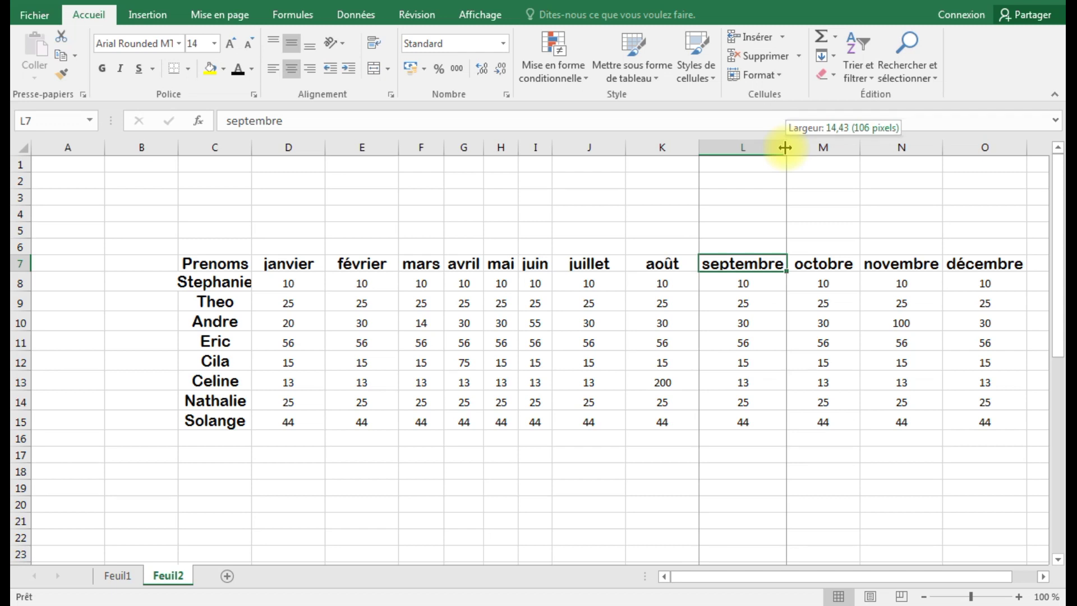
drag(785, 147, 785, 147)
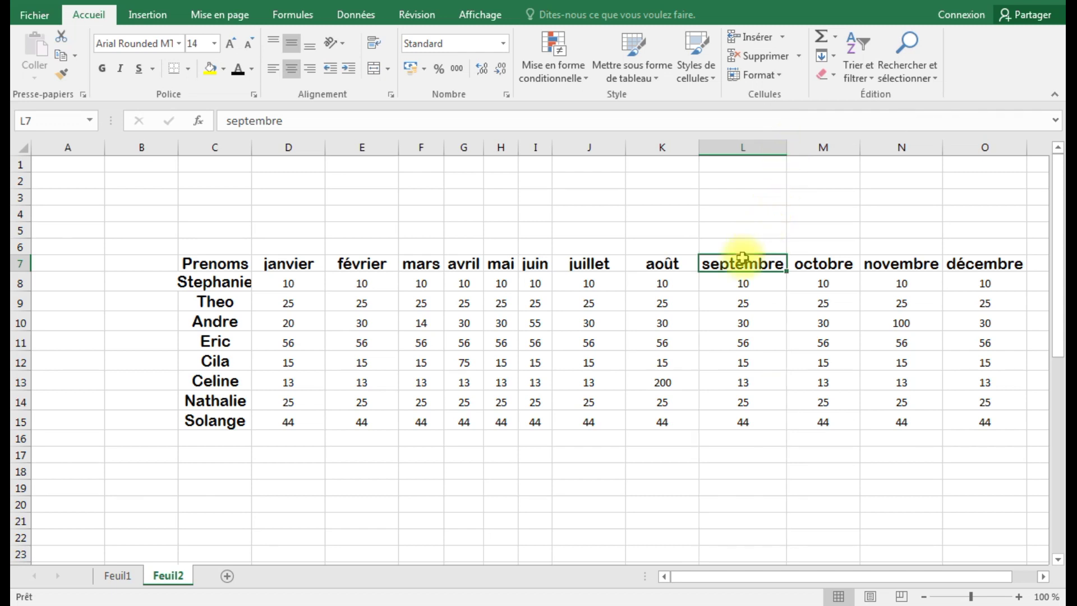
Set the column width to 14 for all table columns from Prenoms to décembre, C to O.
click(203, 264)
drag(202, 264, 979, 263)
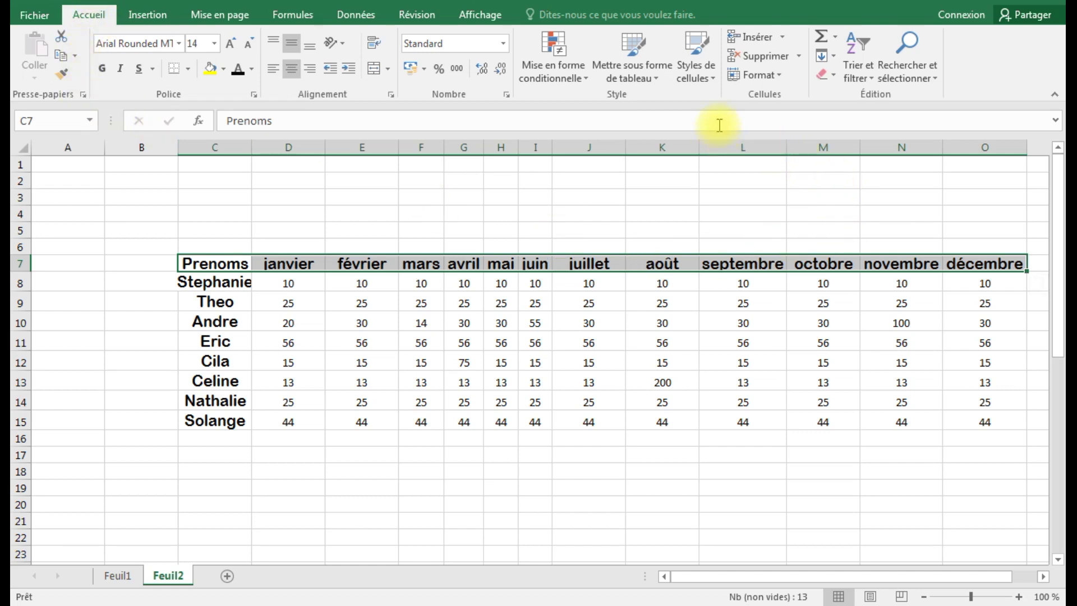
click(780, 80)
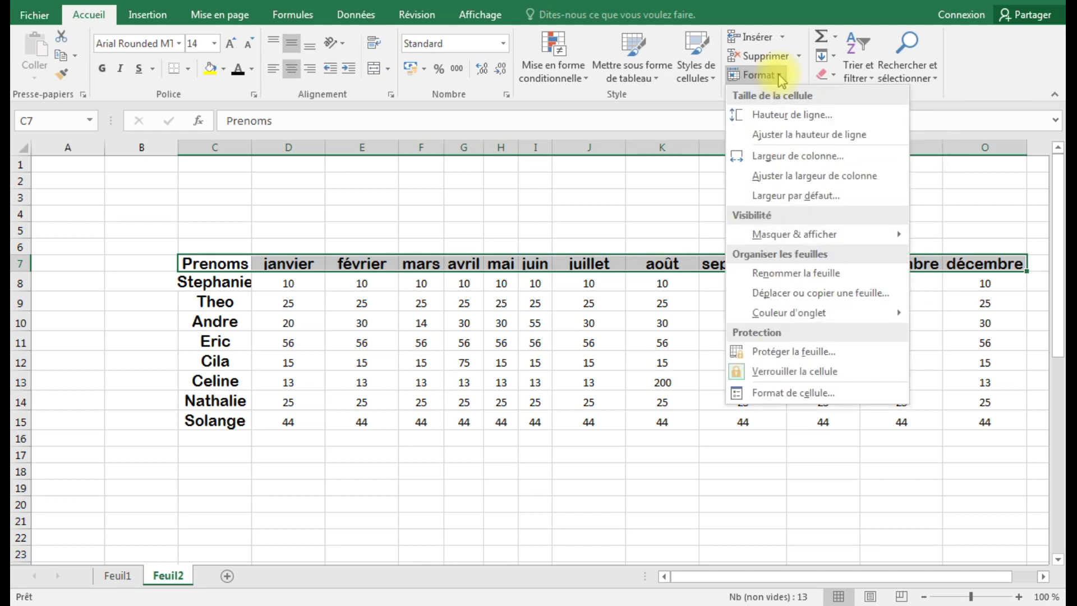
click(822, 163)
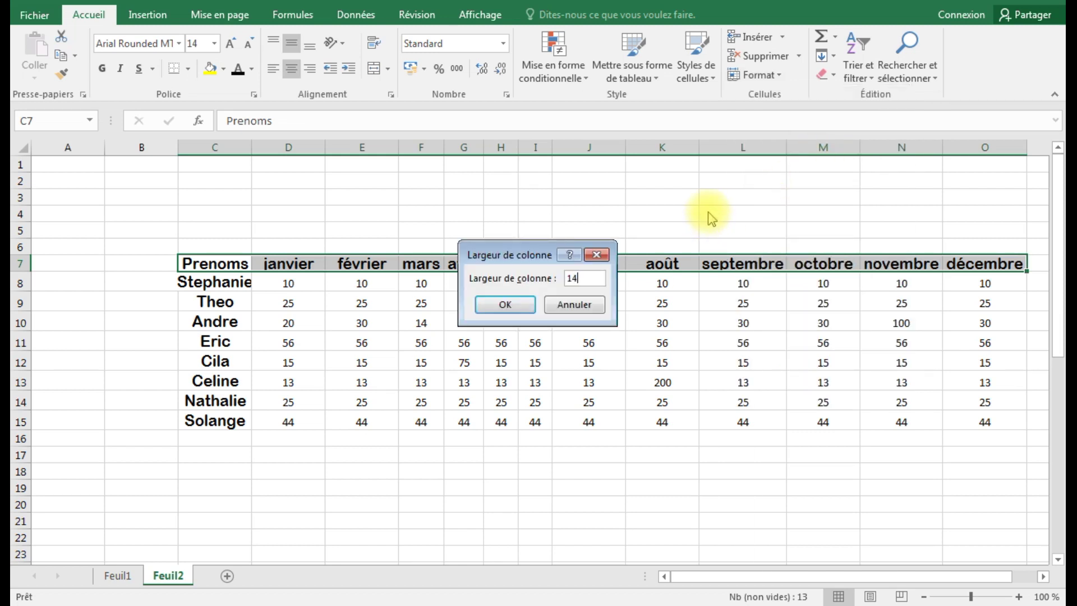
click(506, 305)
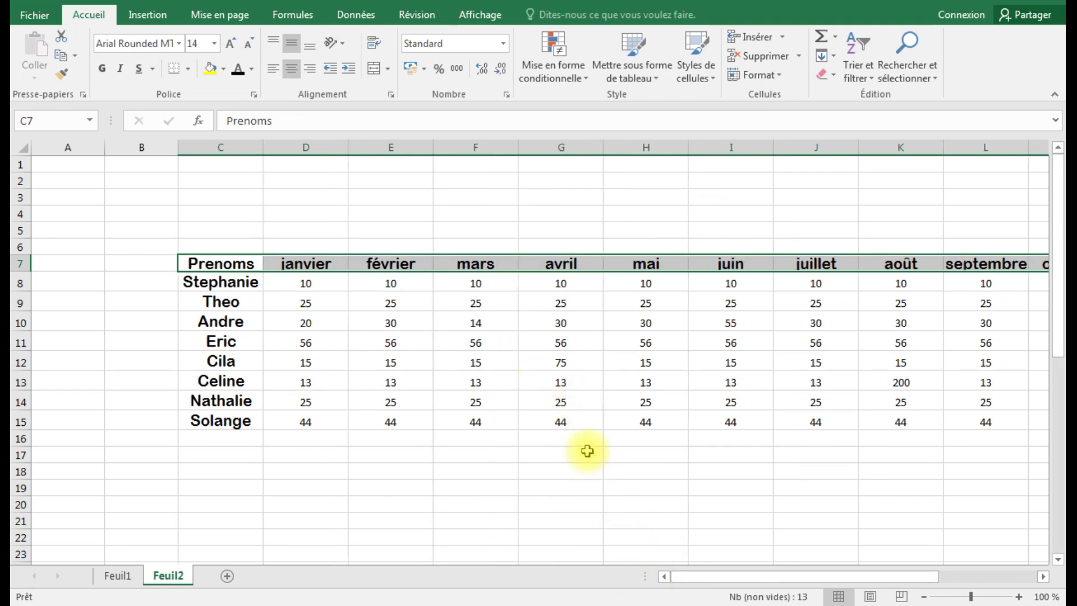
drag(758, 578, 848, 582)
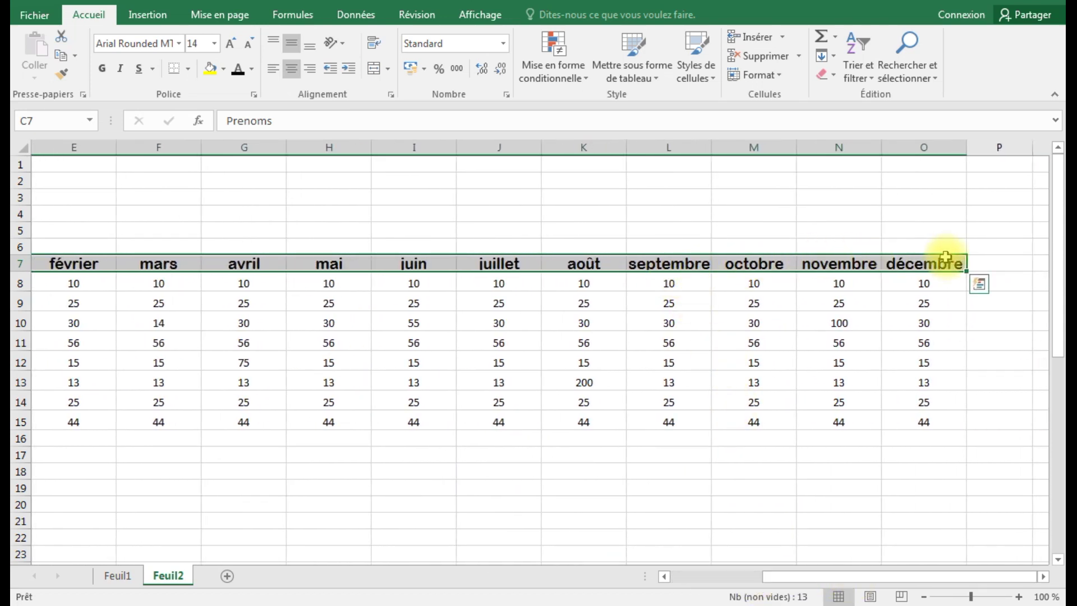
drag(812, 577, 688, 583)
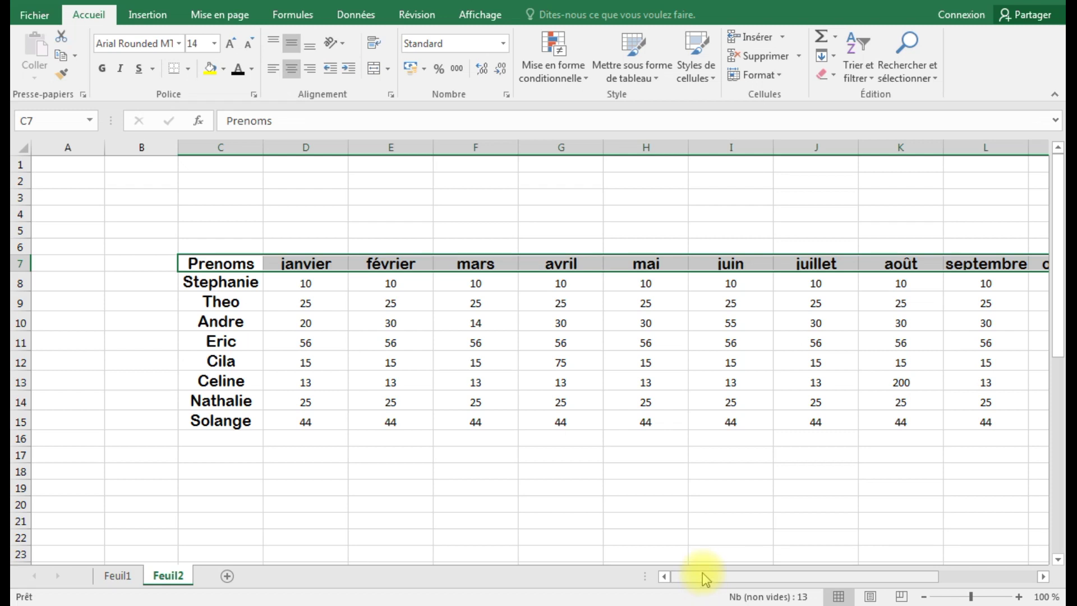
Change the font colour of the mars header in F7 to a darker blue theme colour.
click(482, 264)
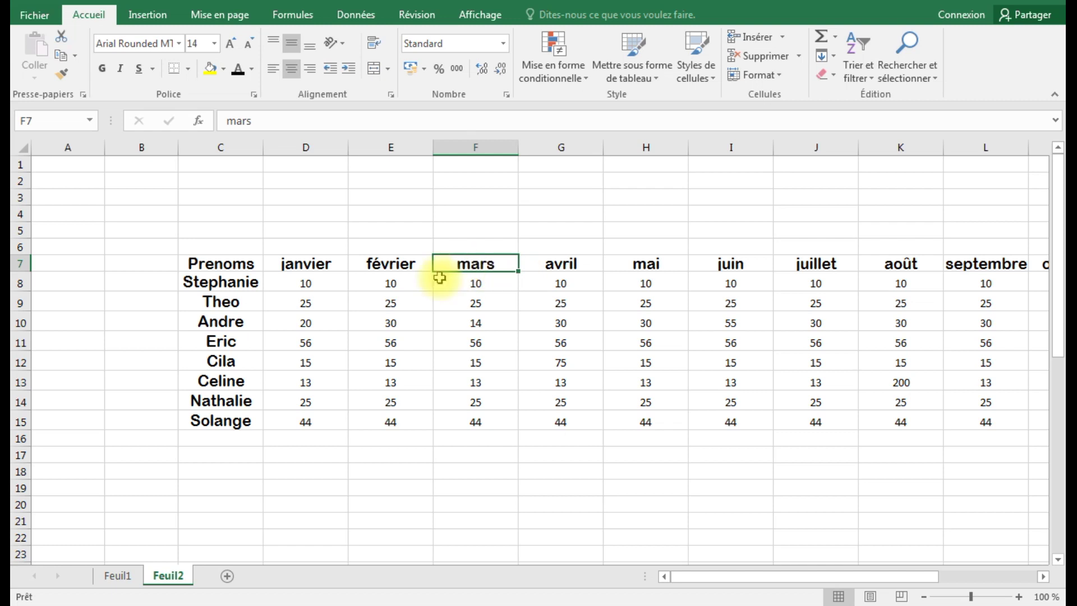
click(253, 69)
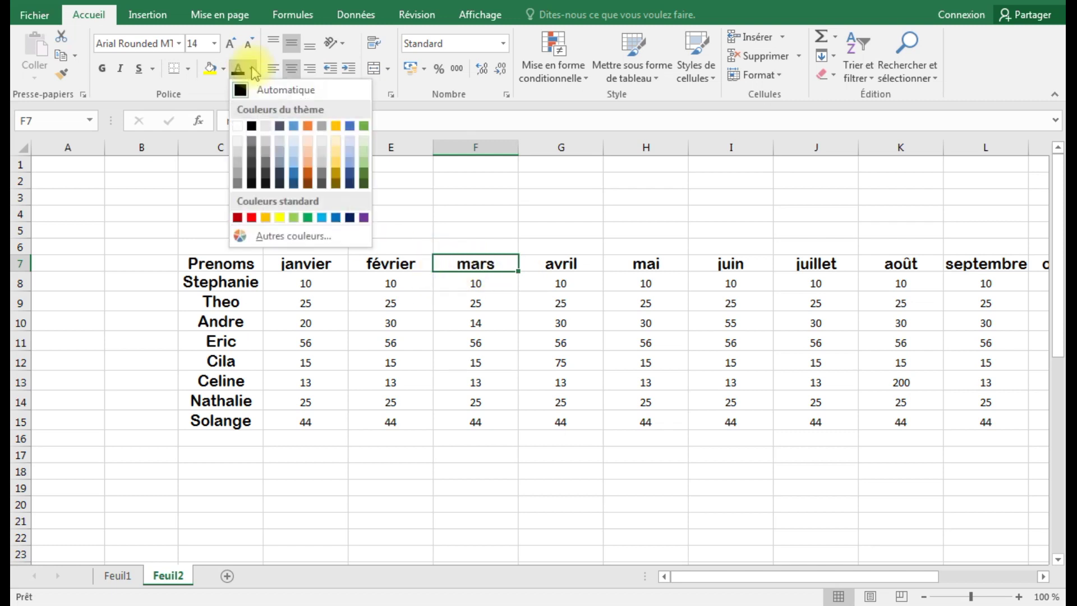
click(352, 173)
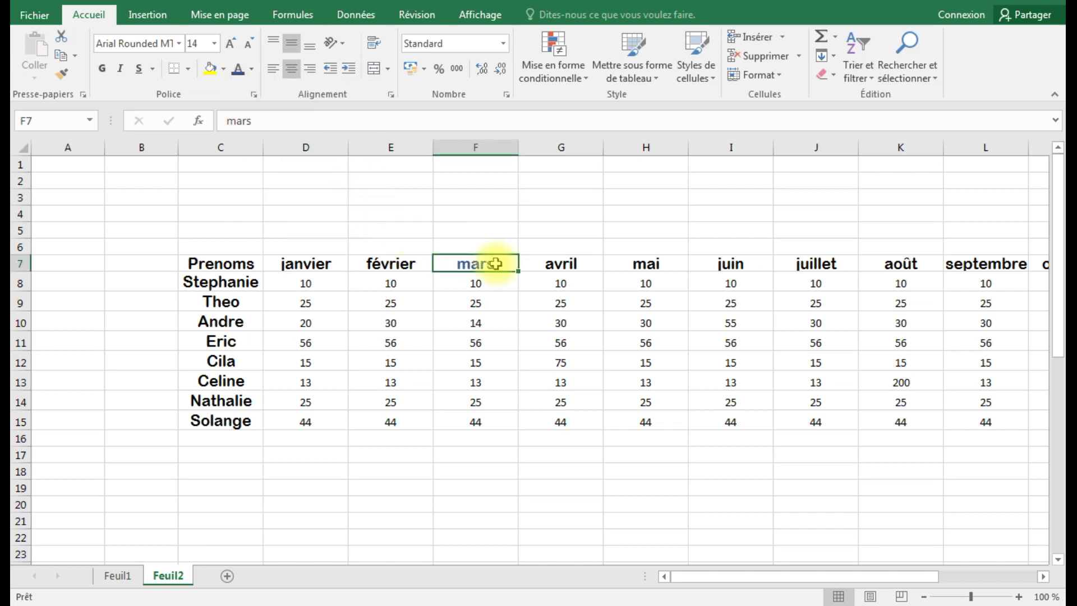
Apply the medium blue theme font colour to the header row C7:O7 and to the whole Prenoms column C7:C15.
drag(212, 267, 925, 264)
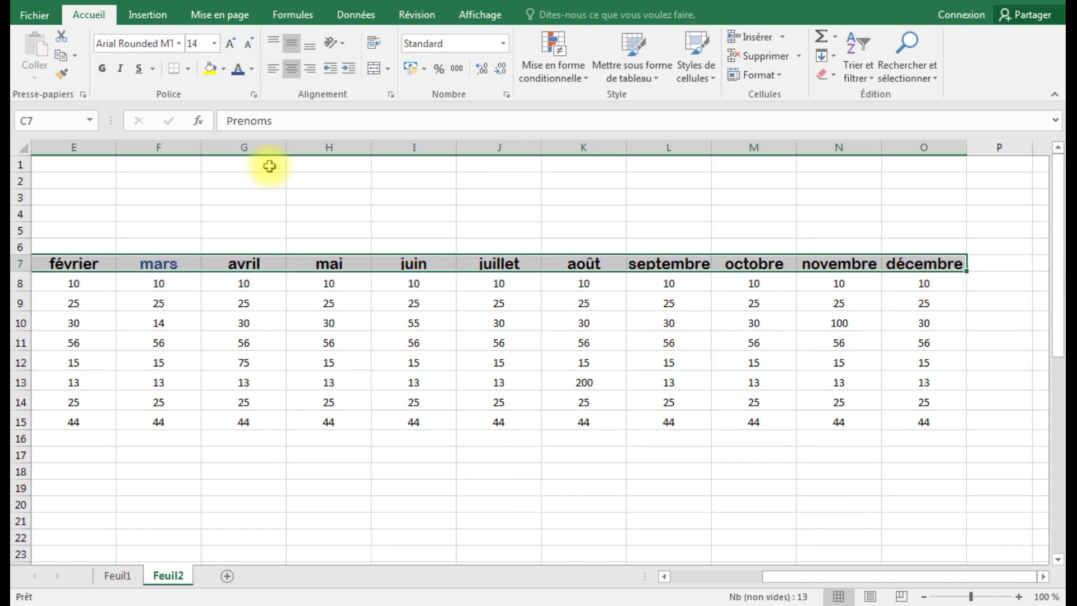
click(252, 69)
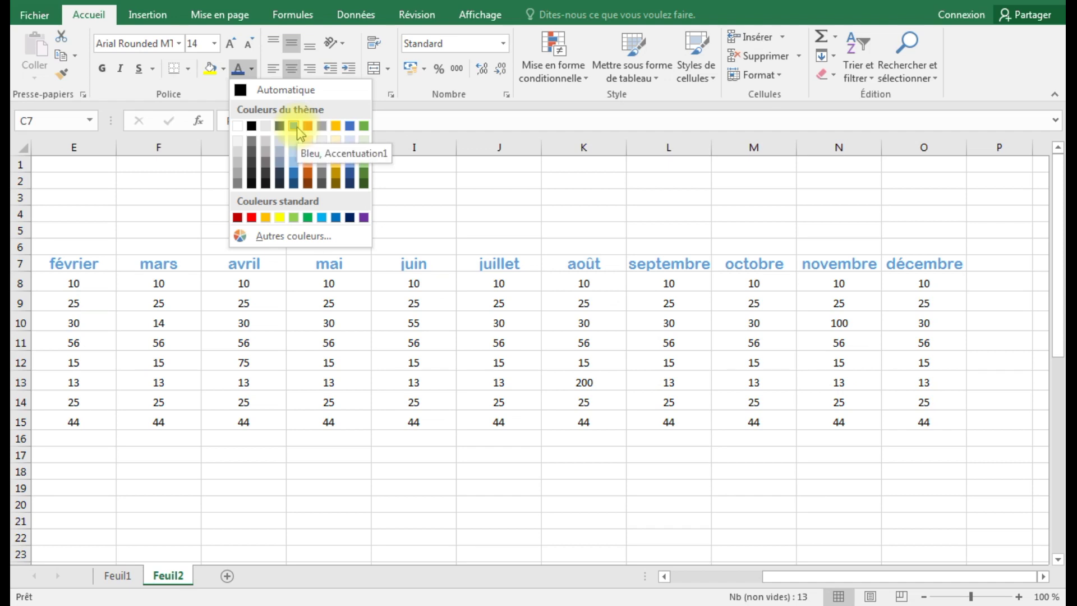
click(350, 126)
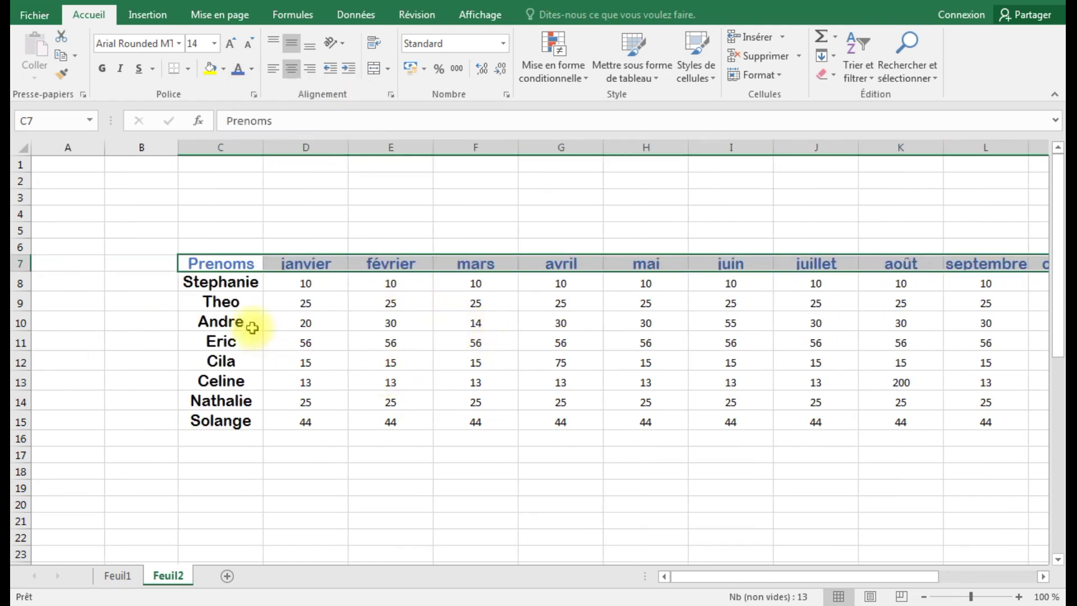
drag(233, 264, 226, 414)
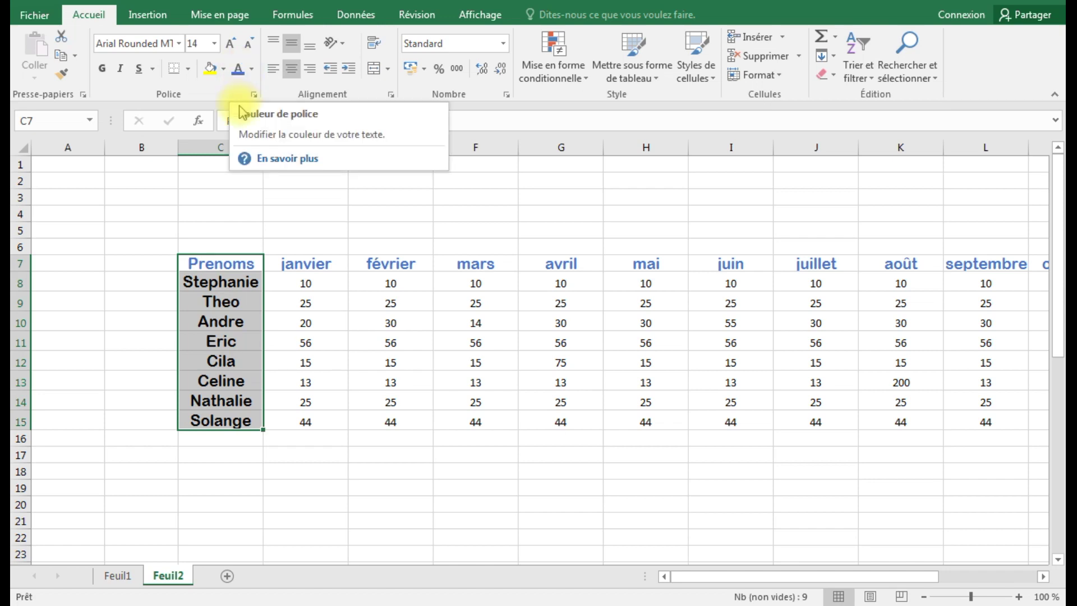
click(237, 69)
click(333, 290)
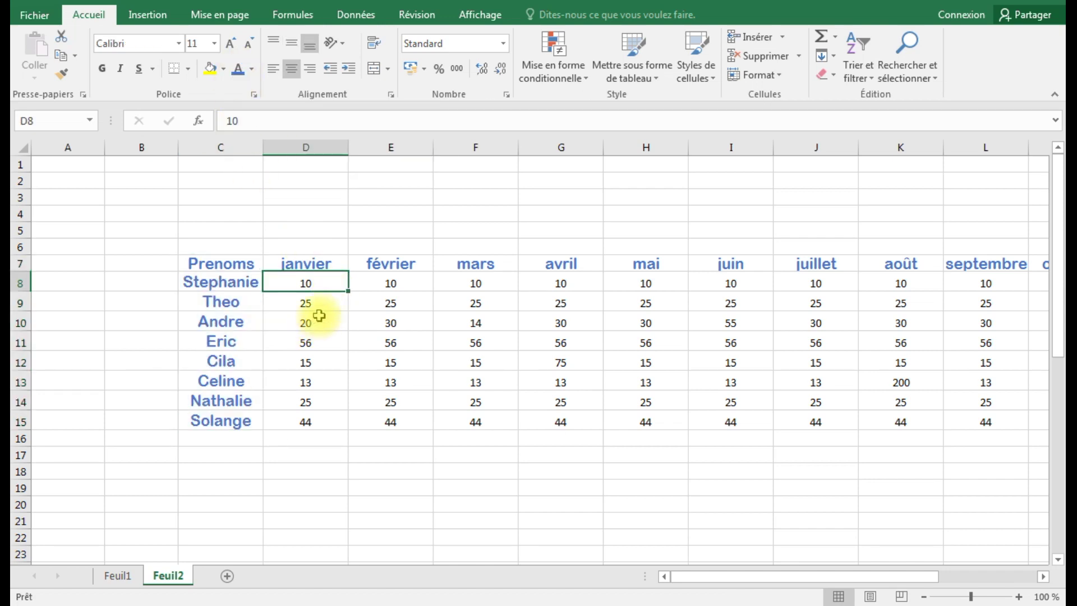
Try font size 11 on the janvier header in D7, then set it back to 14.
click(332, 263)
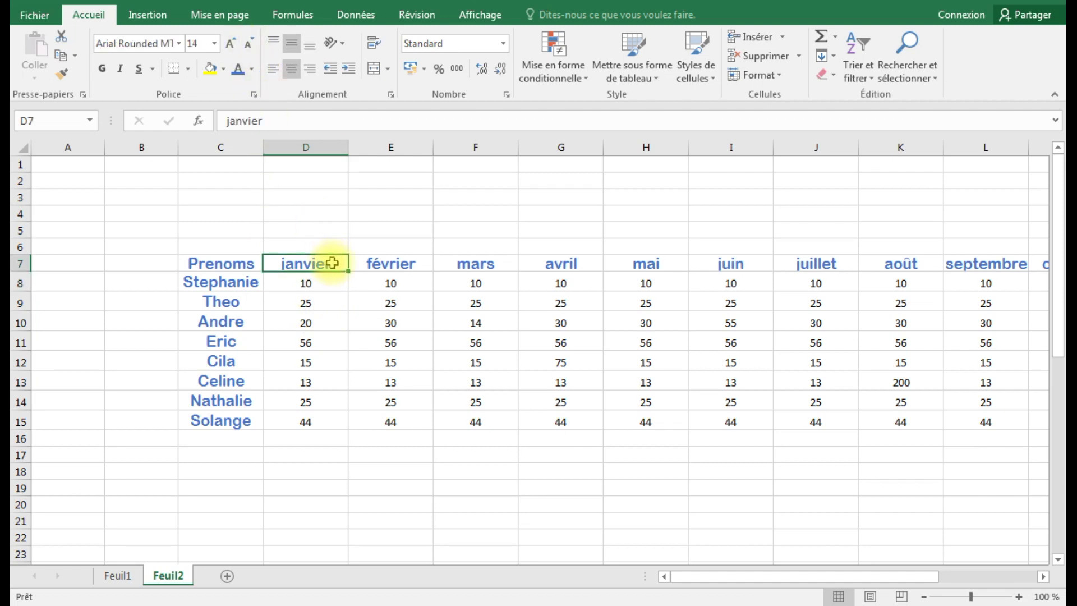
click(251, 43)
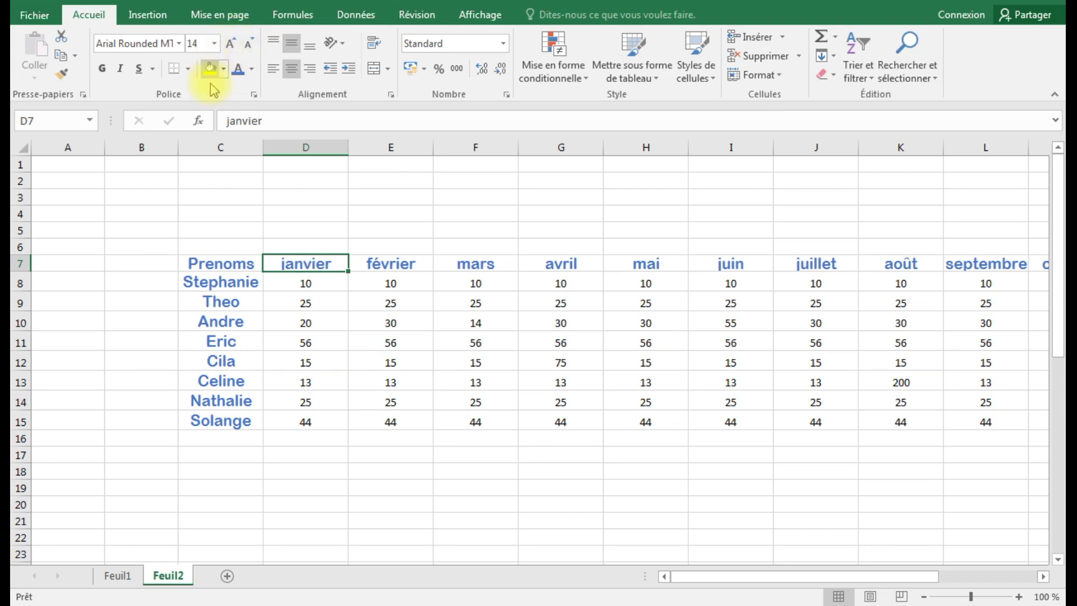
click(358, 283)
click(324, 267)
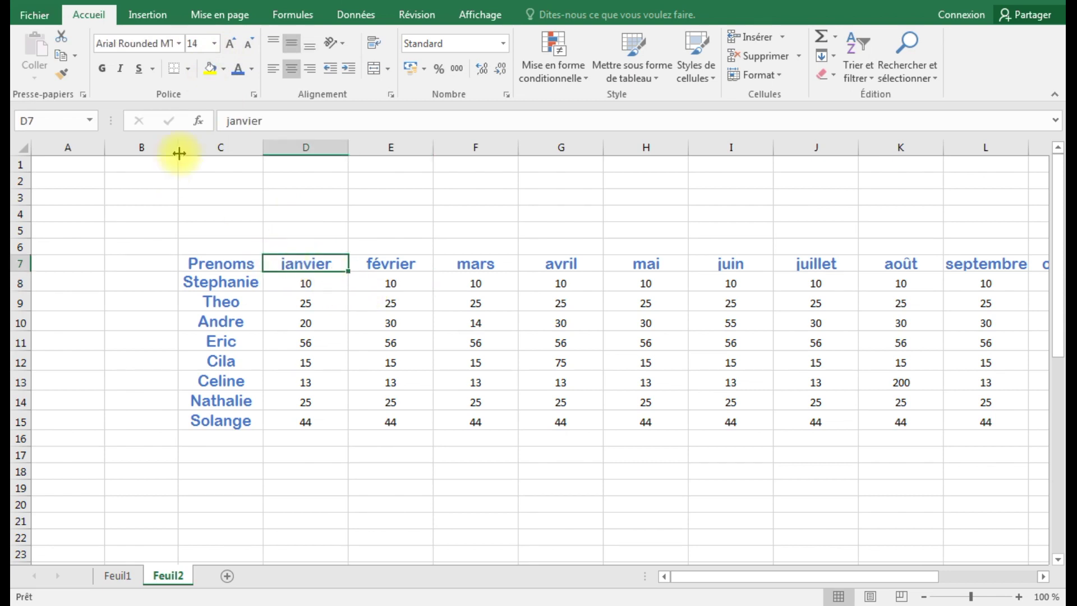
click(214, 44)
click(196, 97)
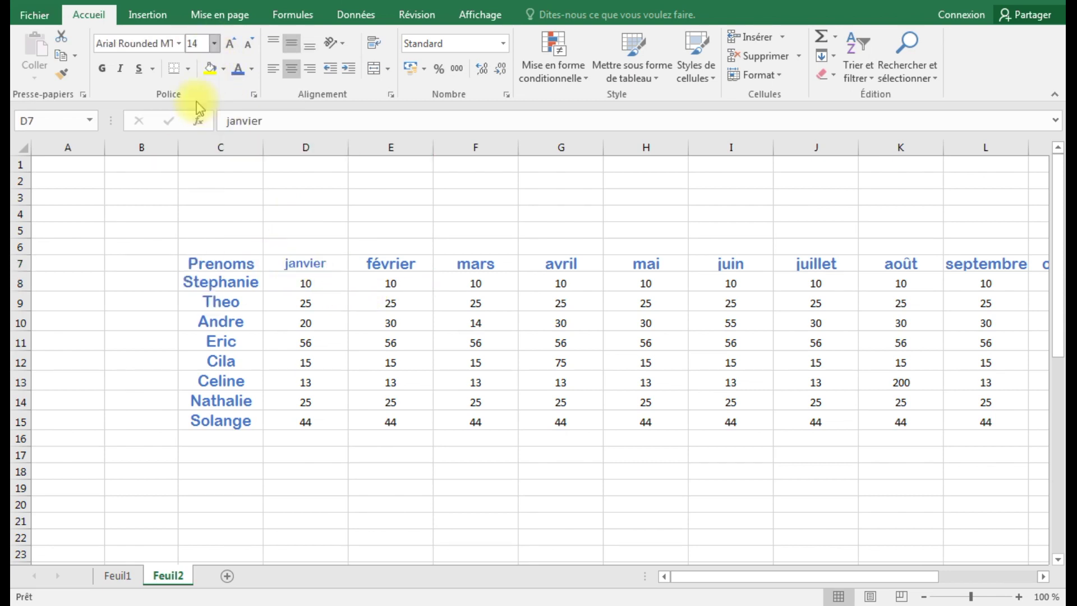
click(215, 43)
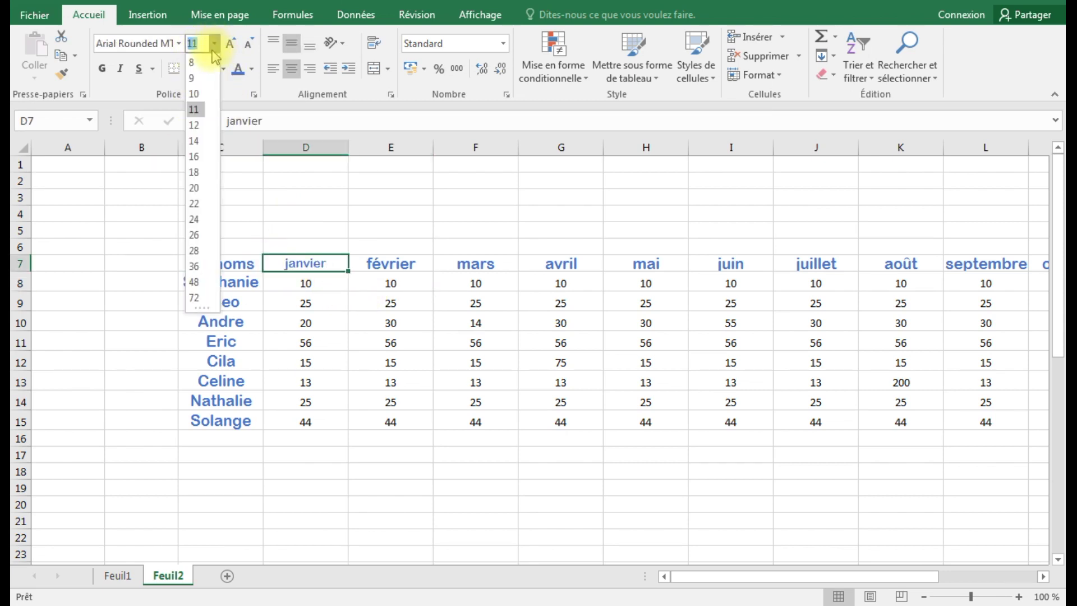
click(197, 134)
click(376, 355)
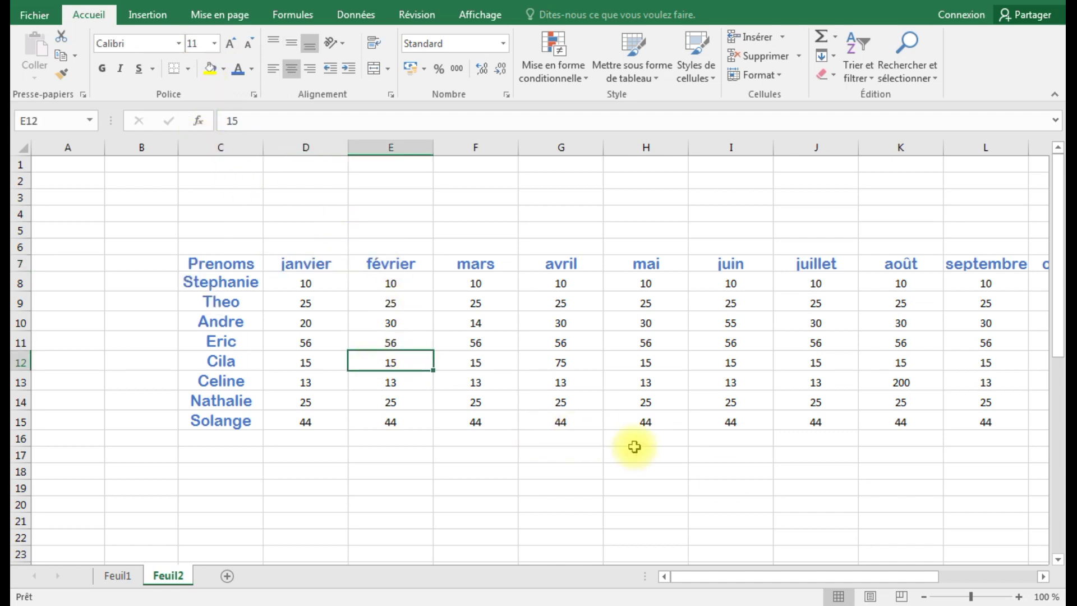
Narrow the empty columns A and B in front of the table.
drag(724, 578, 622, 584)
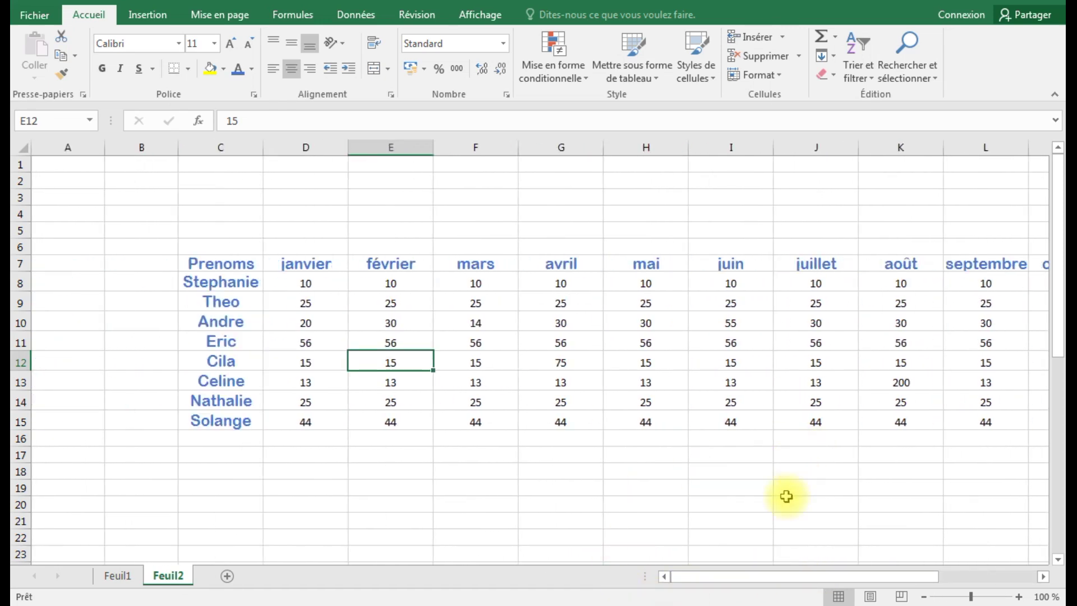
drag(722, 578, 681, 577)
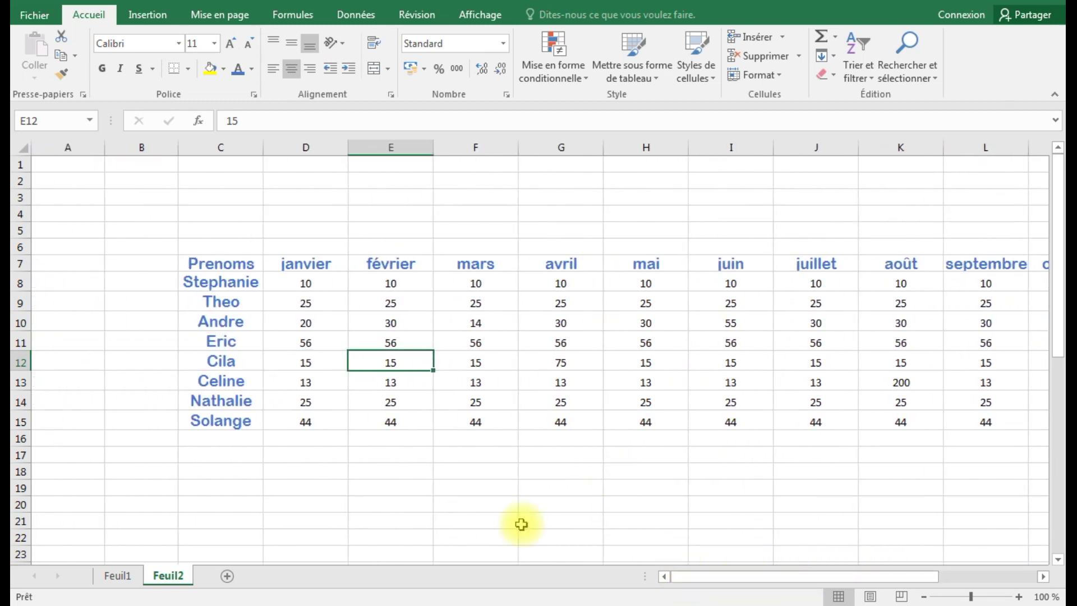
click(317, 503)
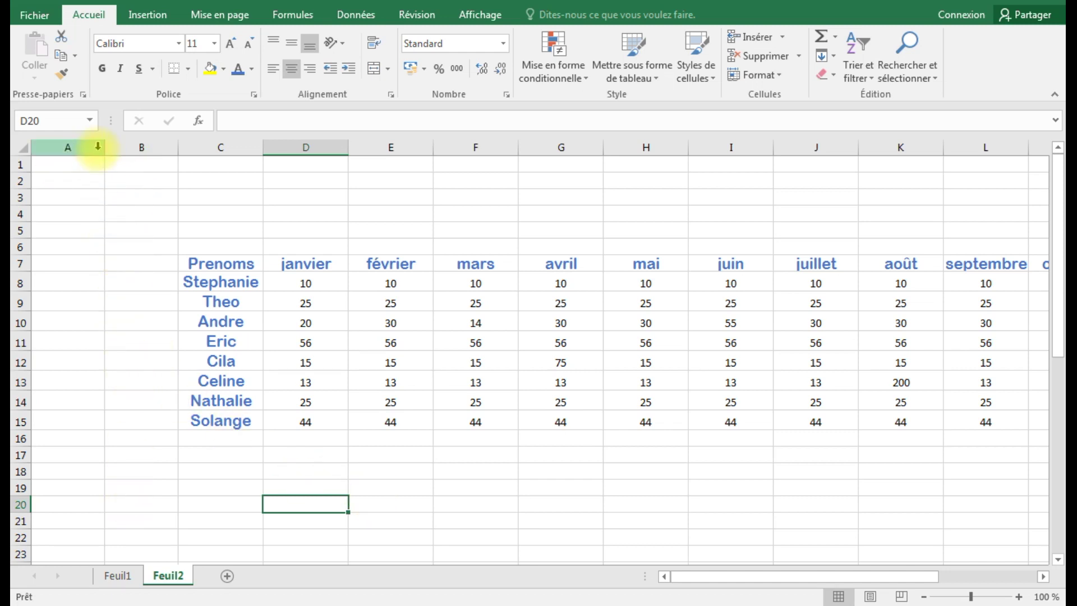
drag(104, 147, 45, 149)
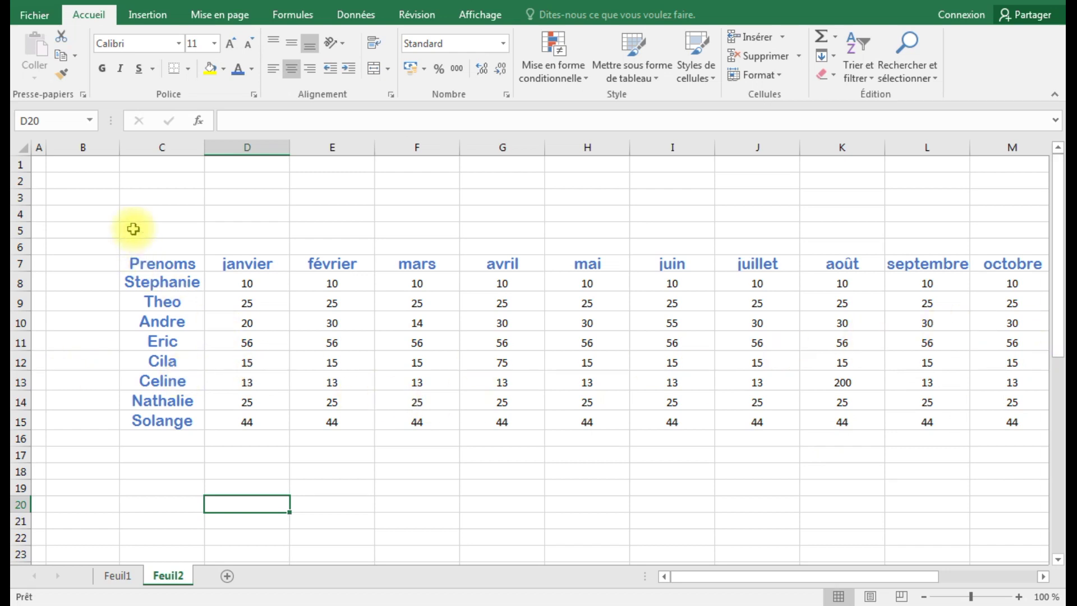
drag(122, 148, 64, 154)
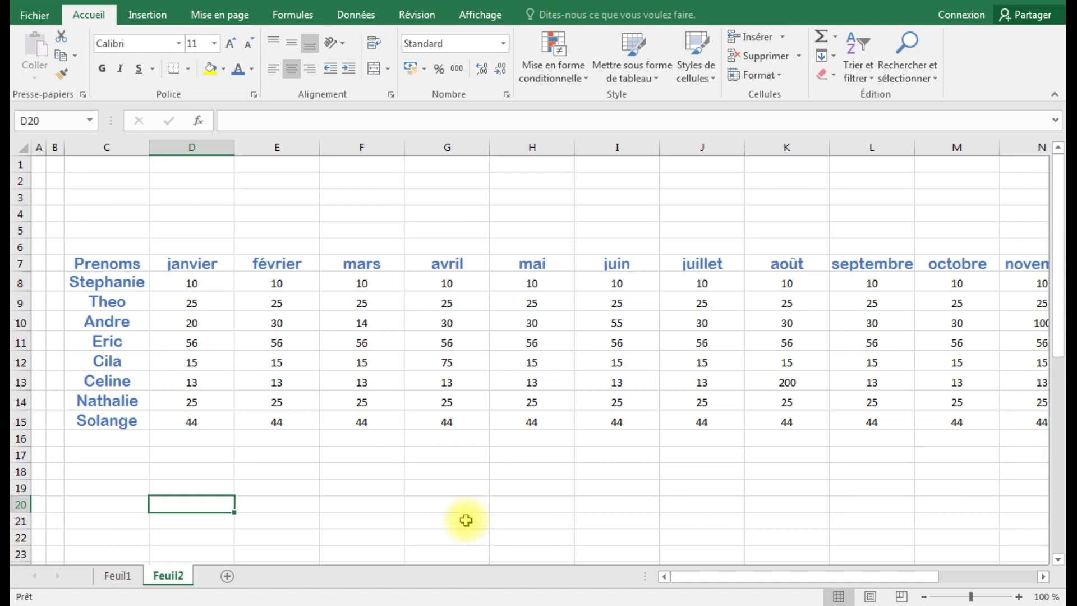
Delete the empty columns B and A so that the table starts at the sheet's first column.
click(56, 146)
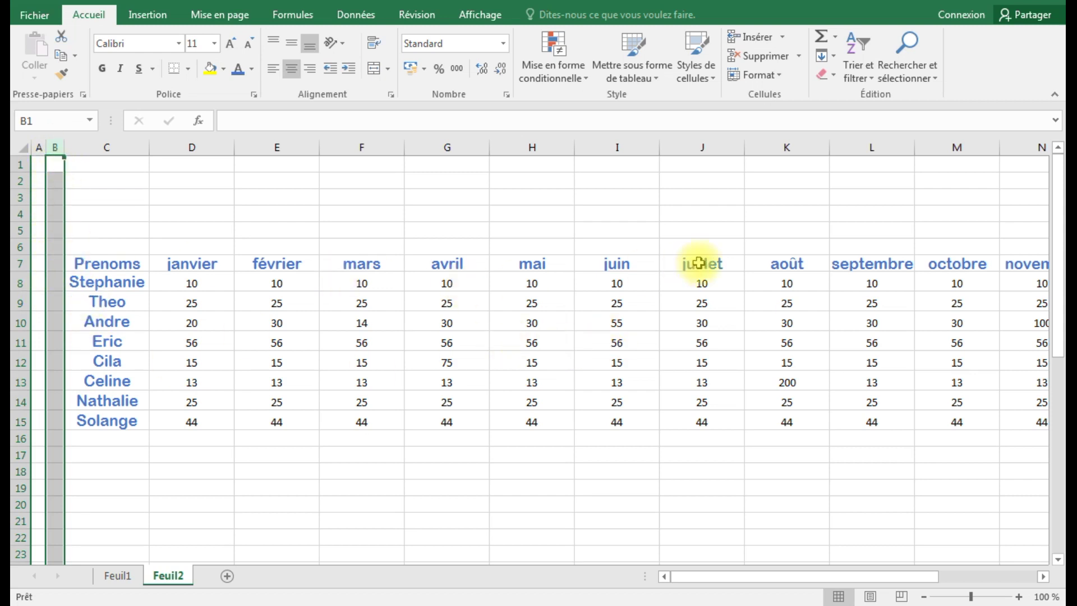
click(783, 65)
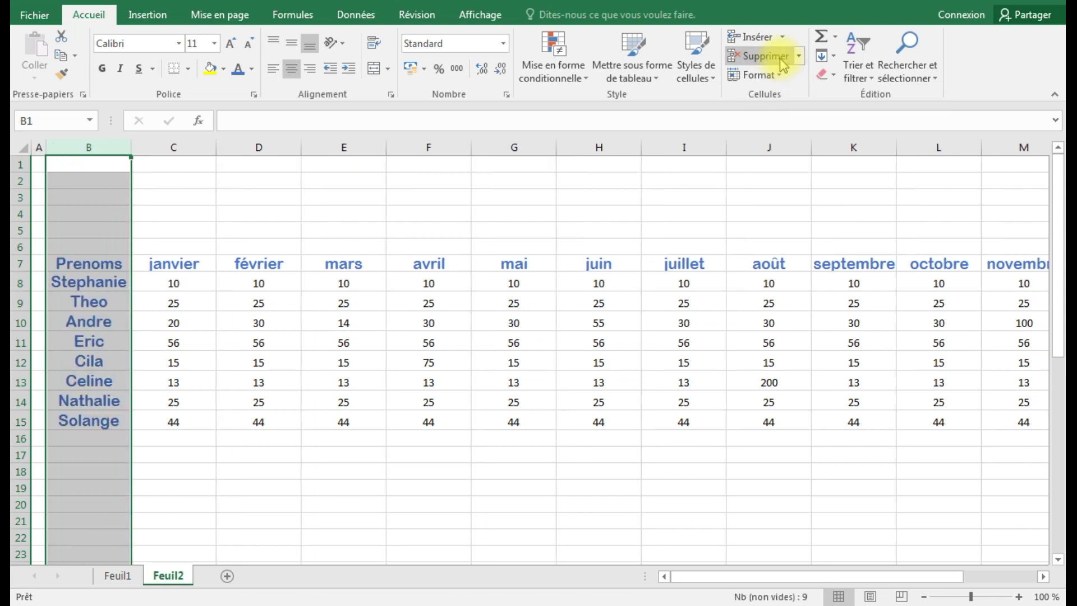
click(40, 146)
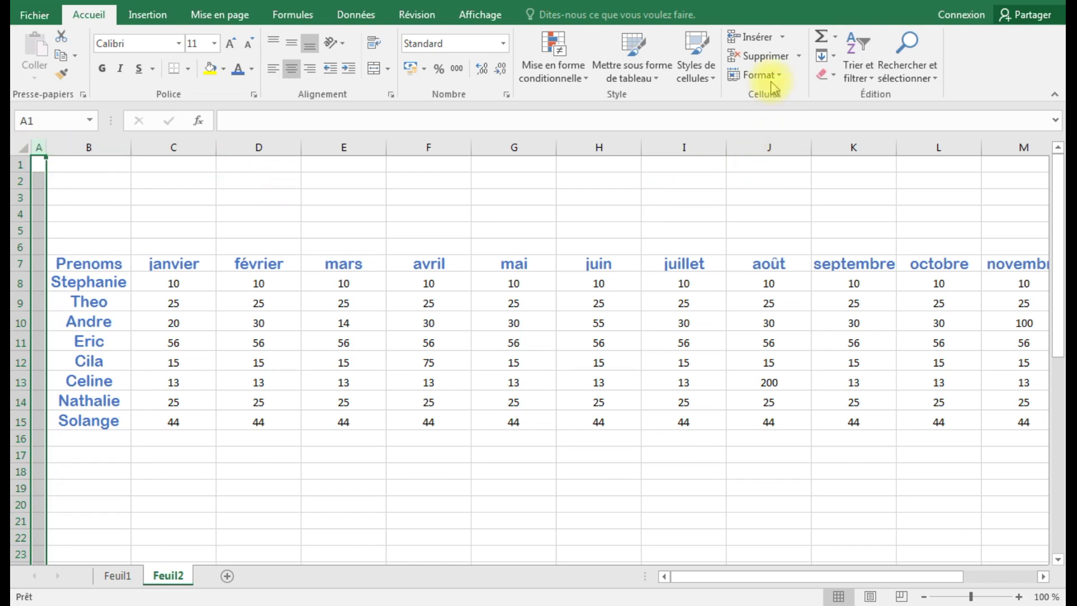
click(764, 57)
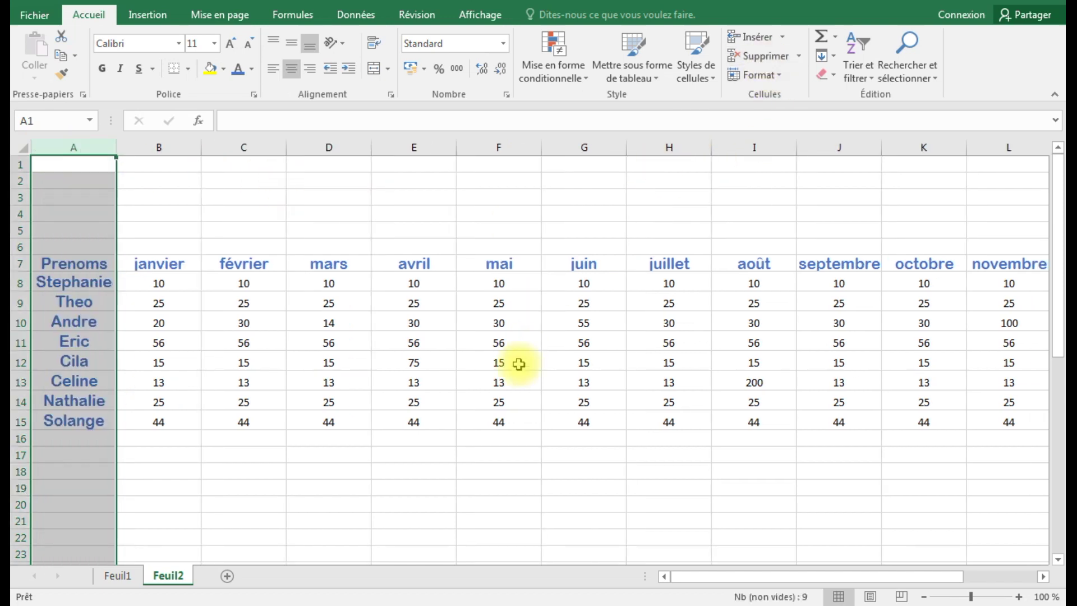
click(514, 501)
Change the font of the month headers from janvier to décembre, B7 to M7, to Arial Narrow.
drag(687, 577, 665, 581)
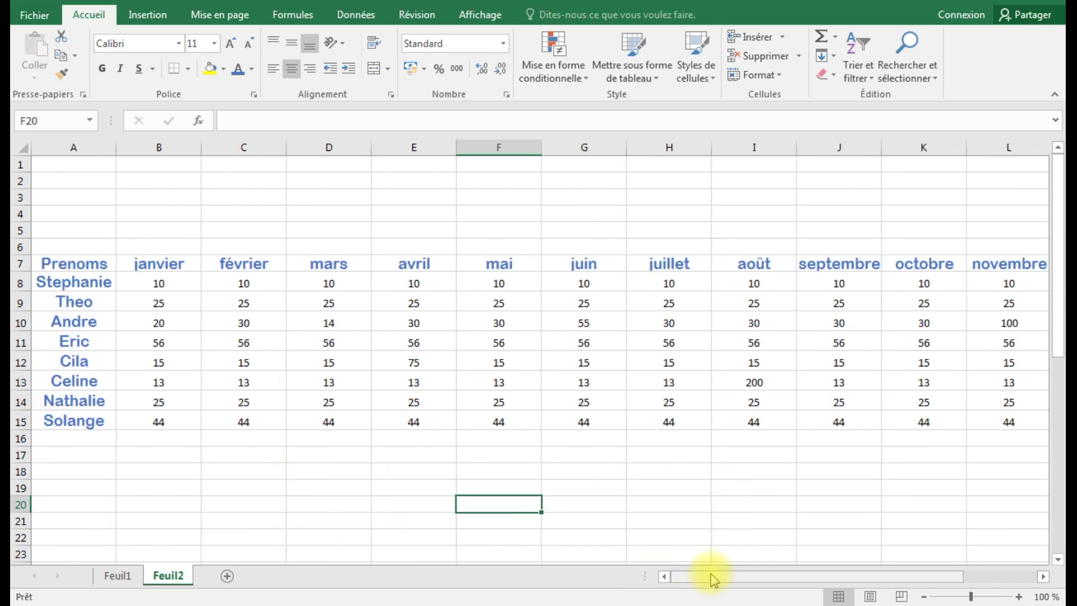
click(145, 261)
drag(145, 261, 954, 262)
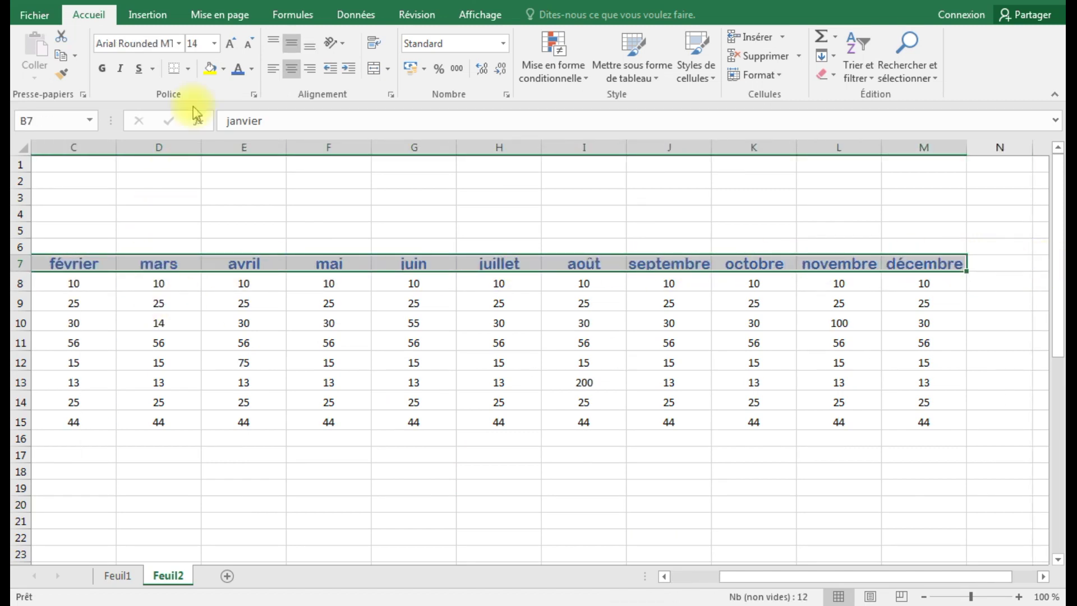
click(179, 45)
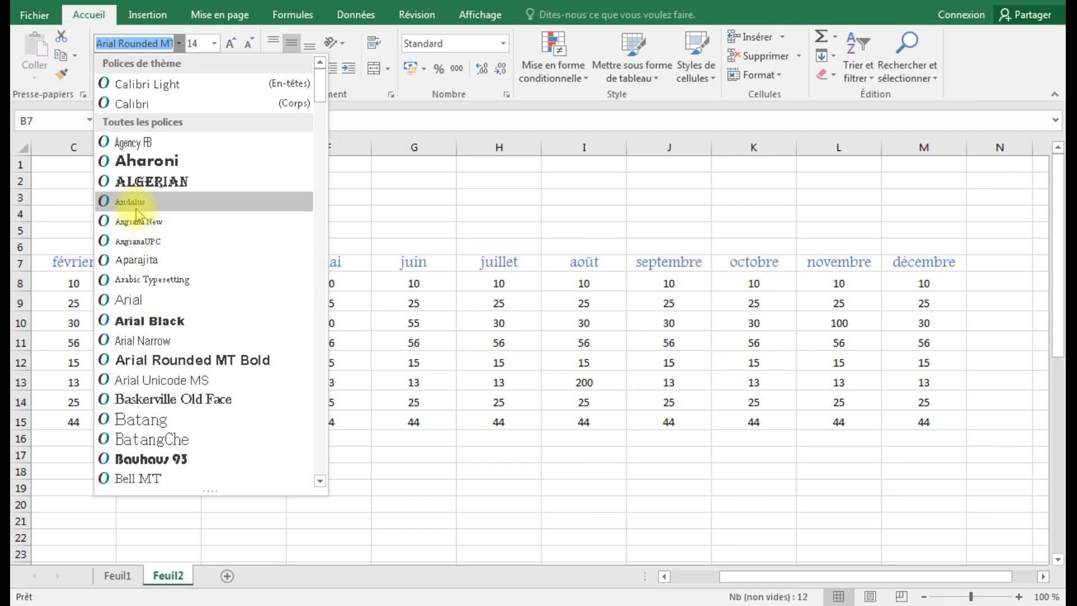
click(153, 342)
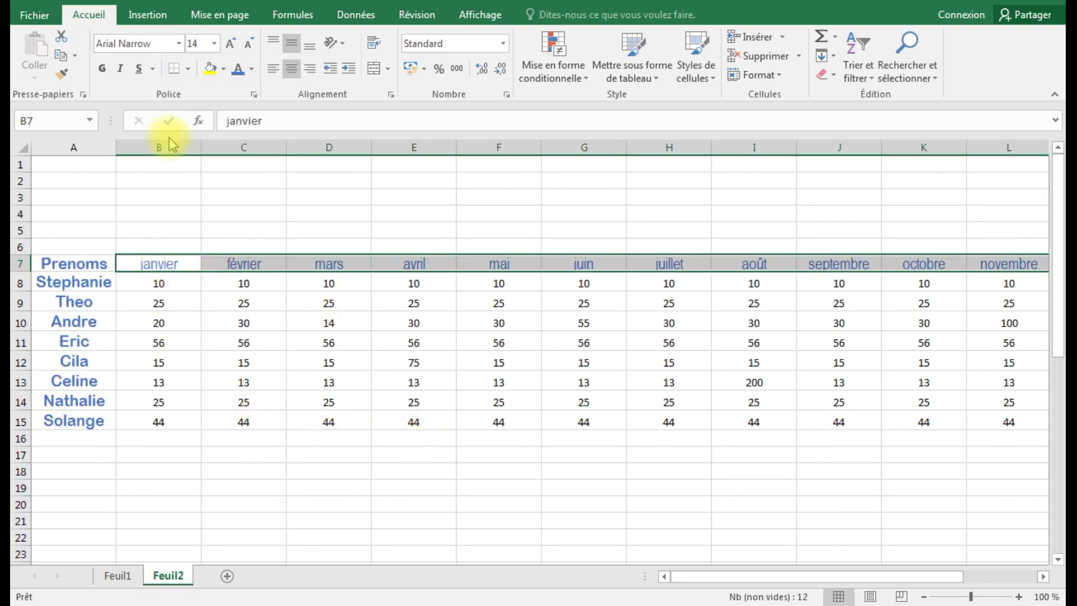
Set the column width to 12 for the month columns B to M.
drag(162, 145, 813, 147)
click(787, 78)
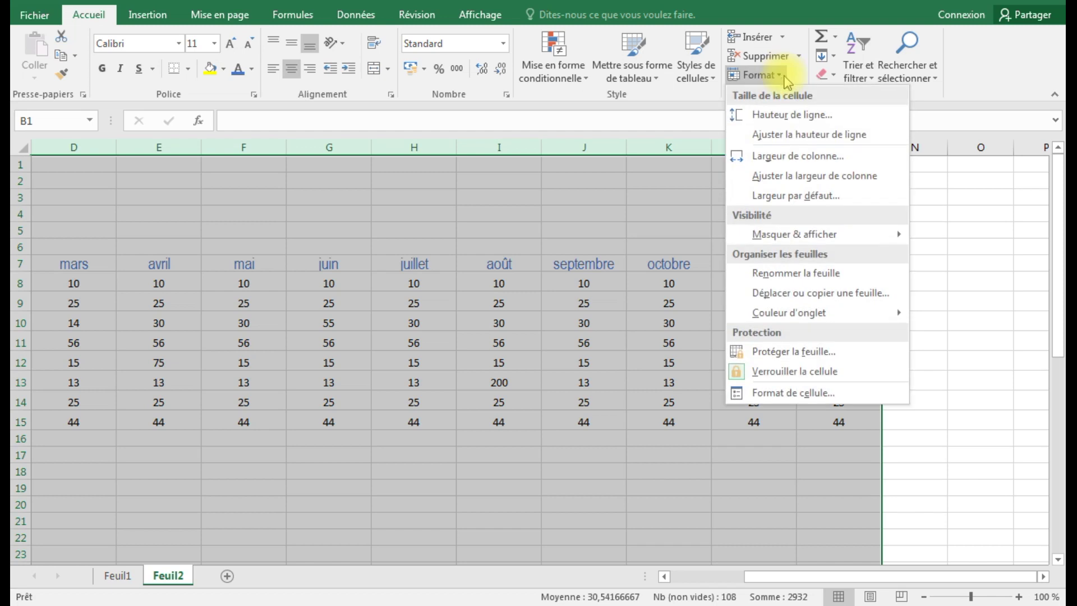
click(794, 160)
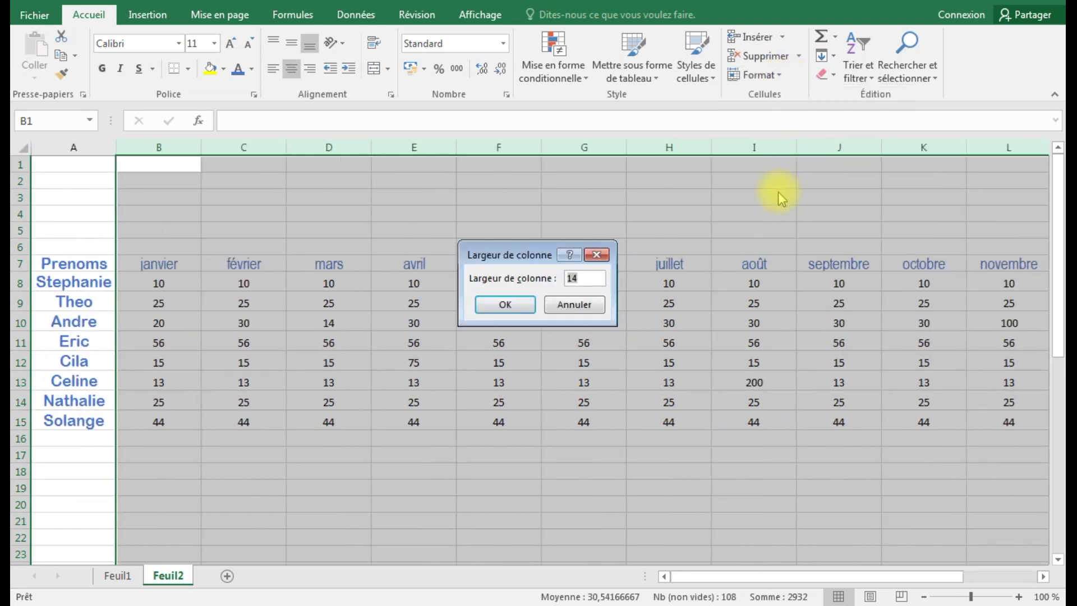
text(12)
key(Return)
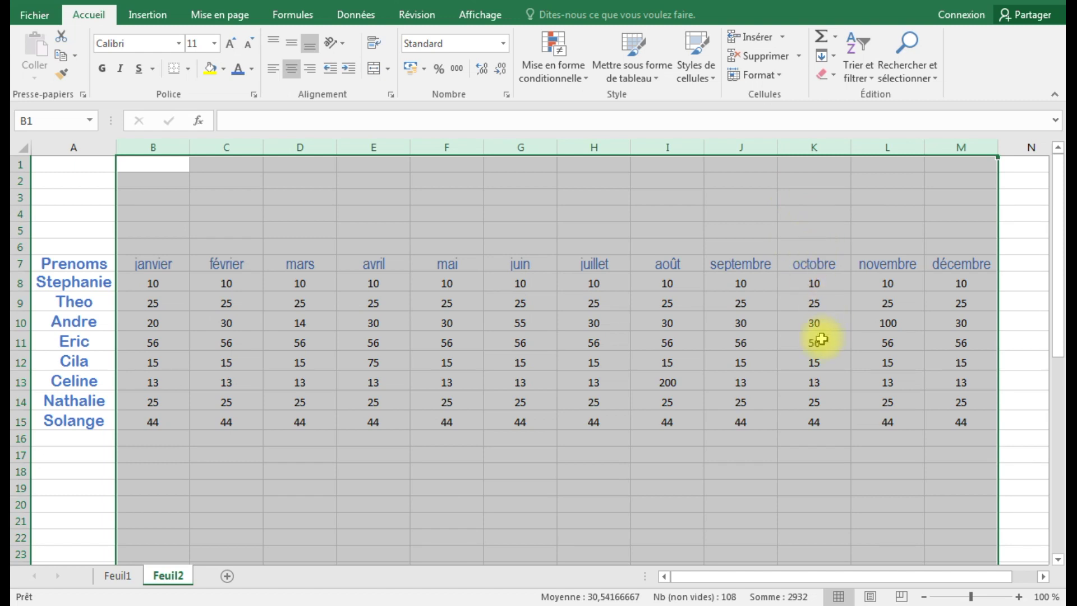
click(554, 491)
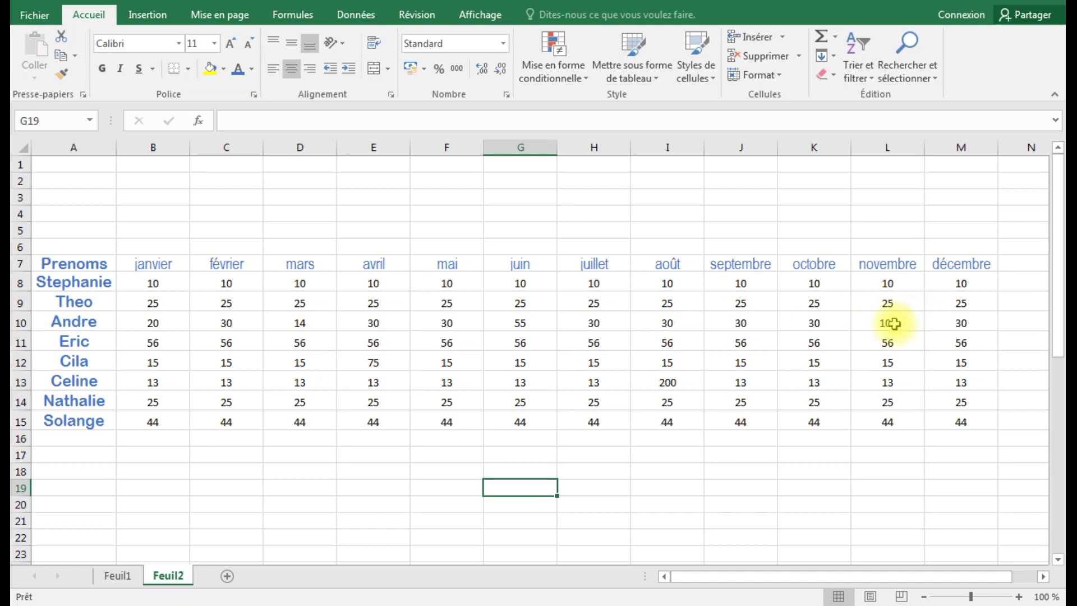
click(498, 233)
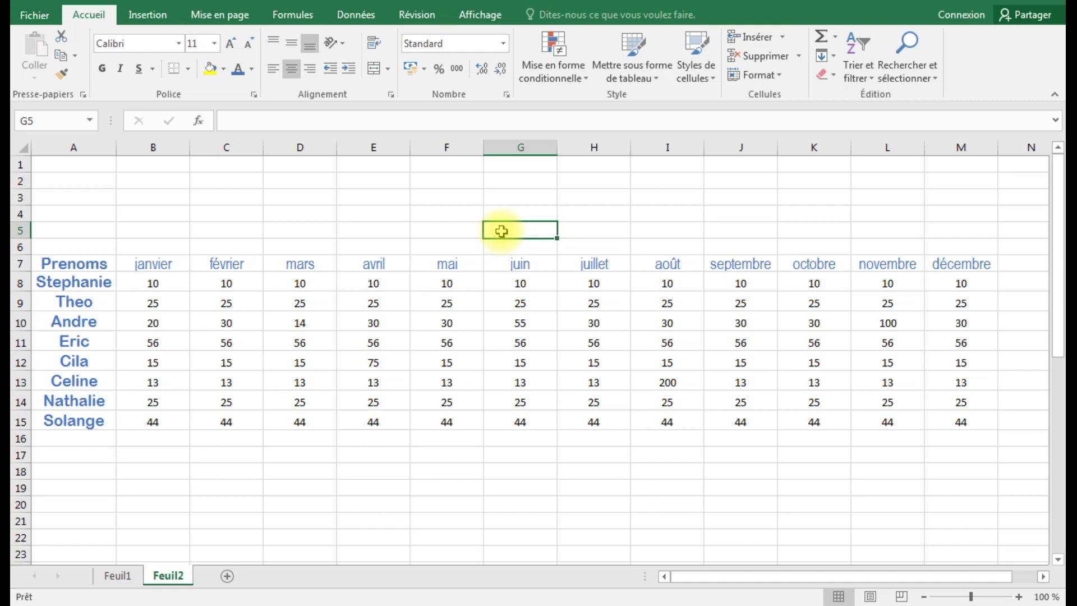
click(388, 68)
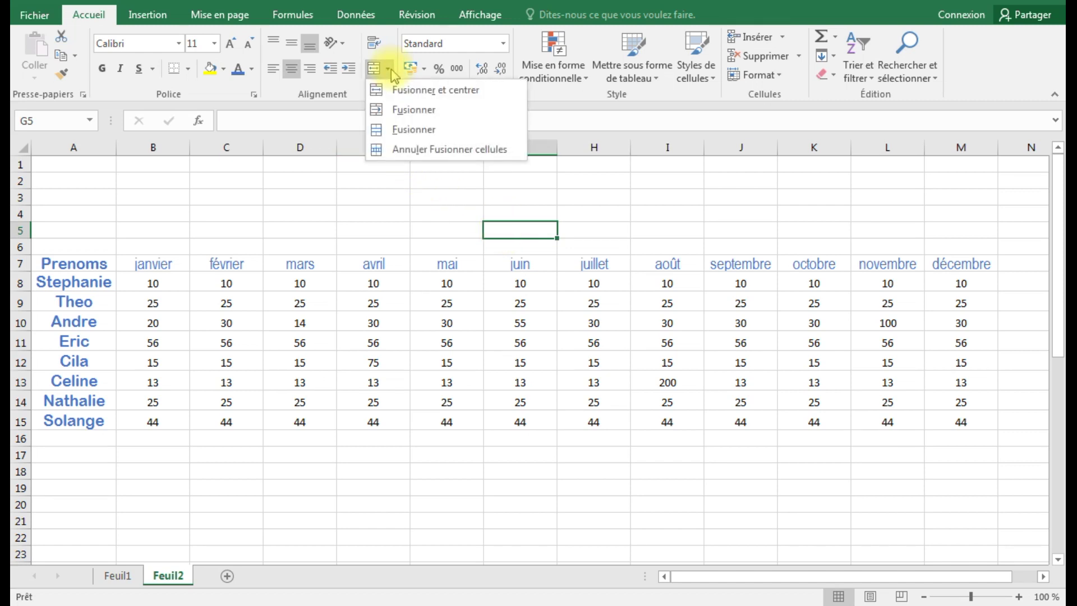
click(470, 229)
click(477, 230)
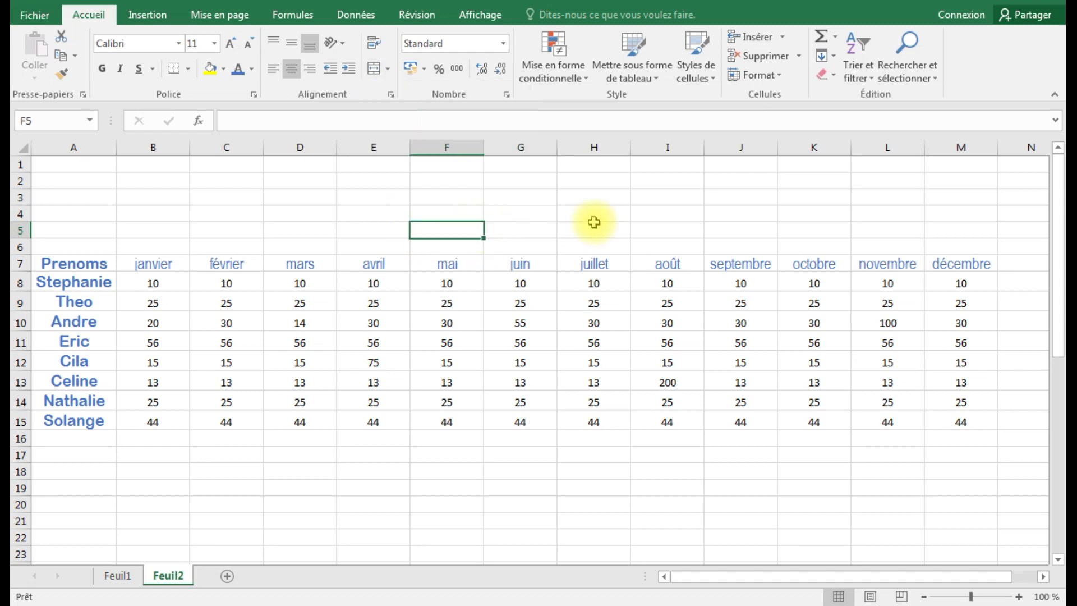
Enter the title "tableau des ventes" in cell G5 above the table.
click(515, 228)
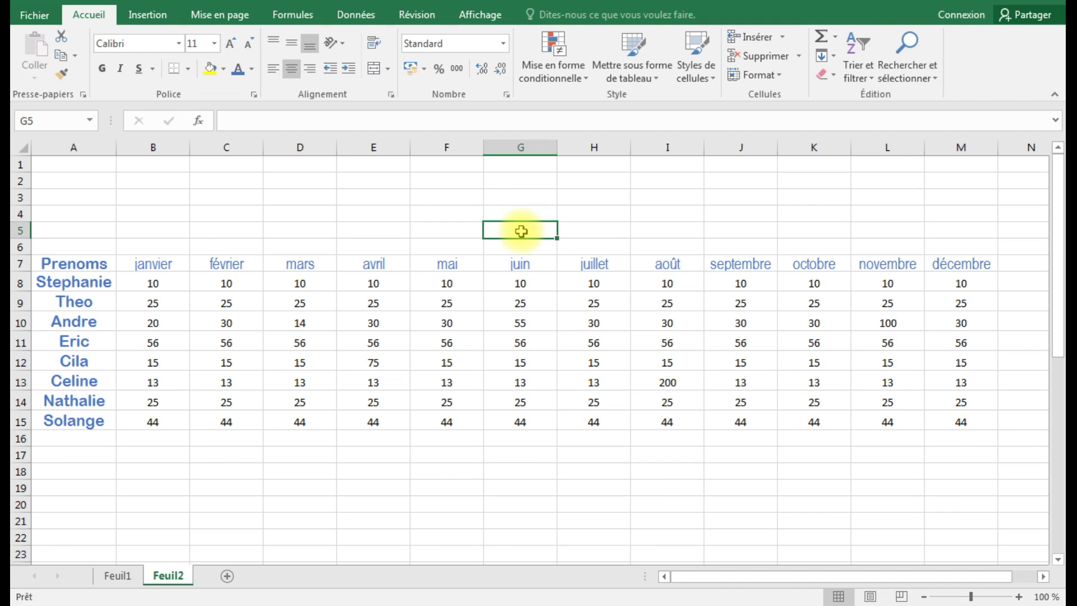
text(ta)
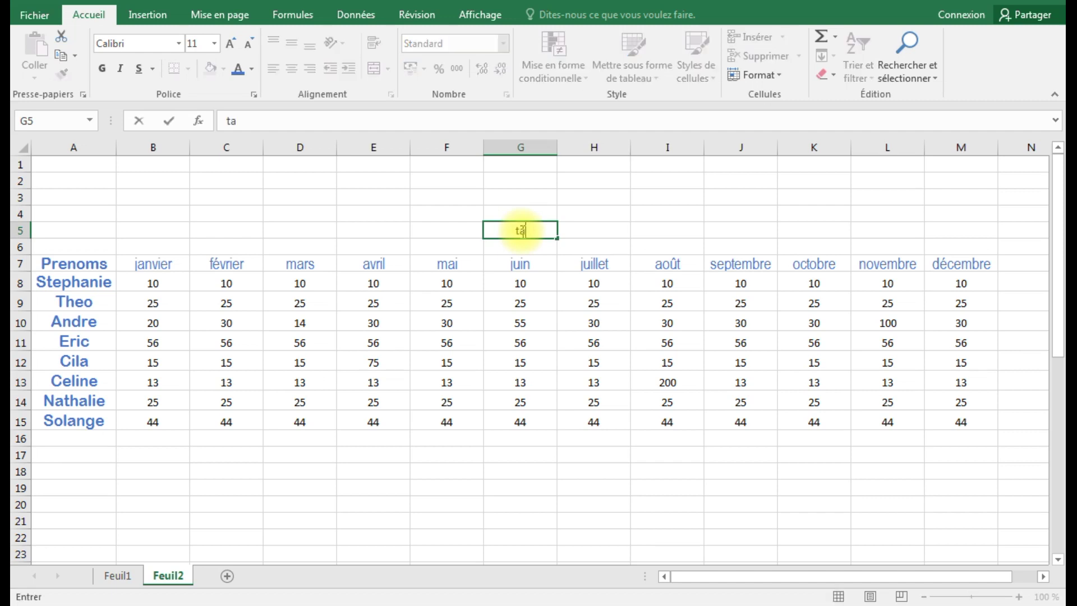
text(bleau de)
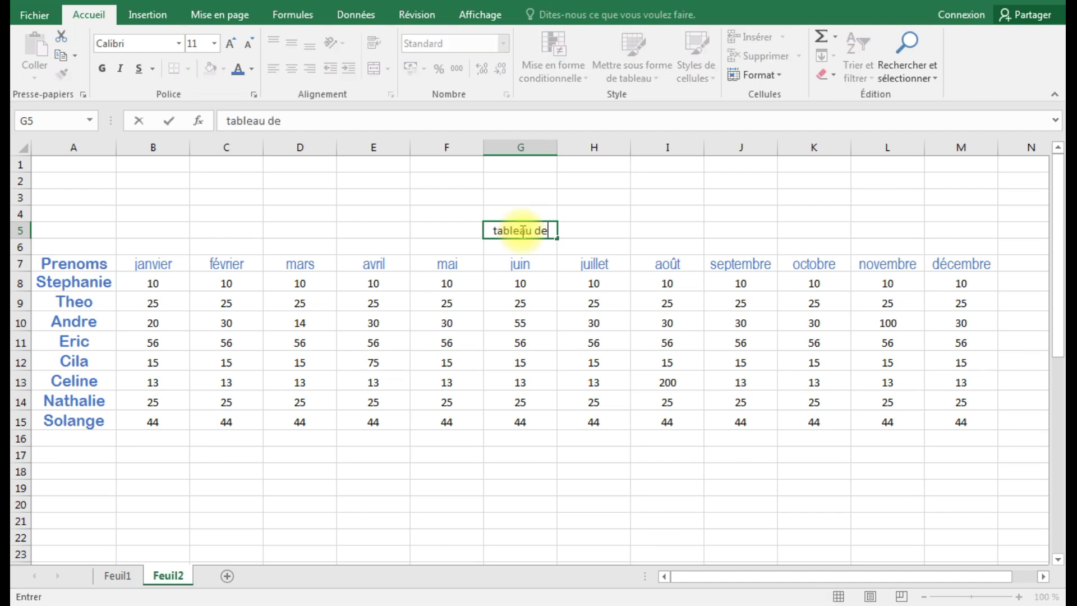
text(s ventes)
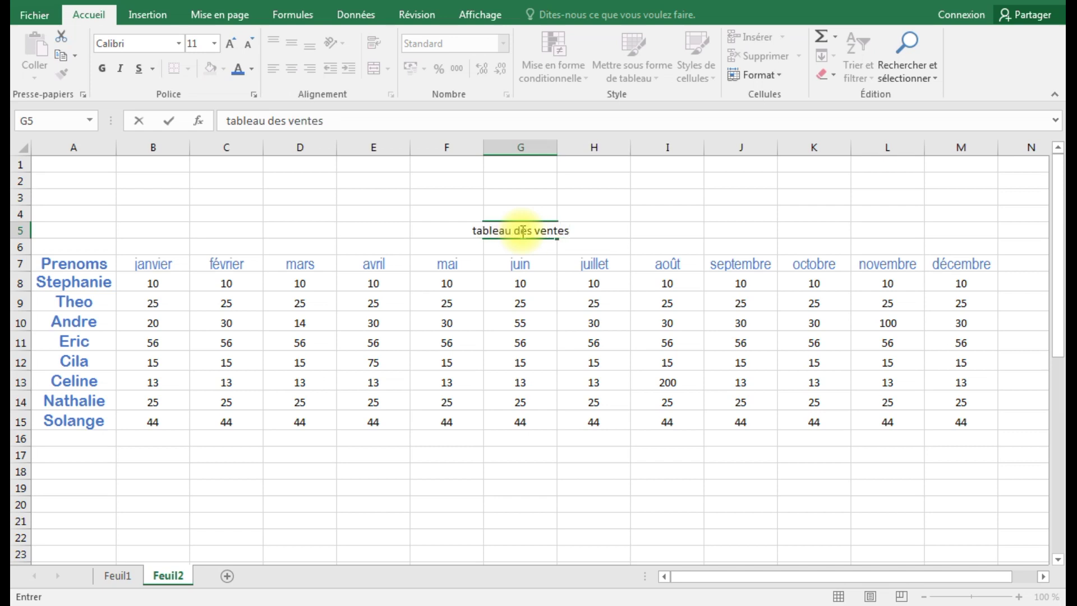
key(Return)
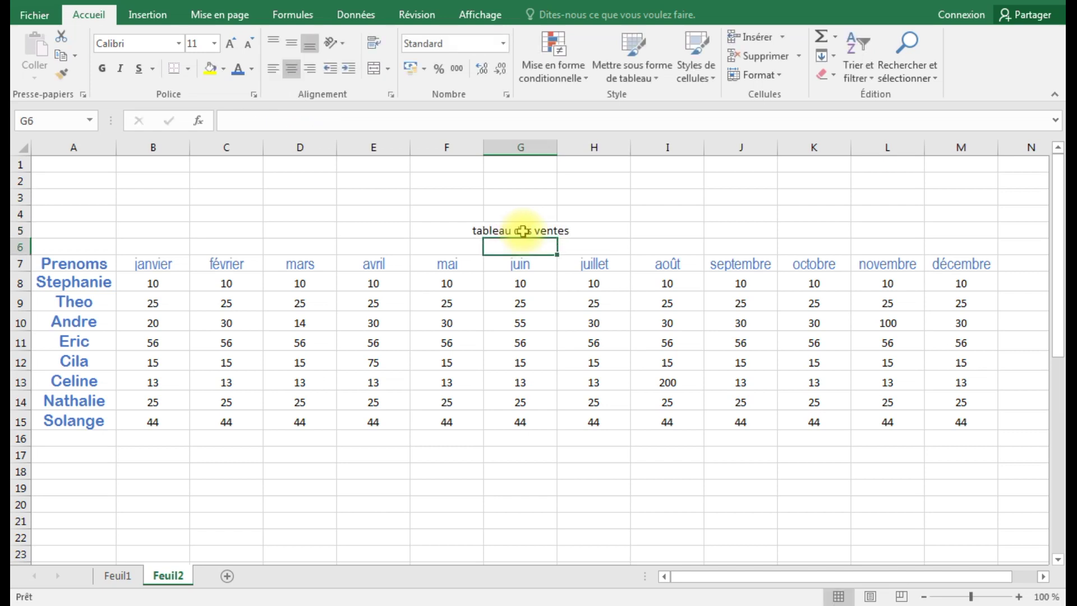
click(540, 231)
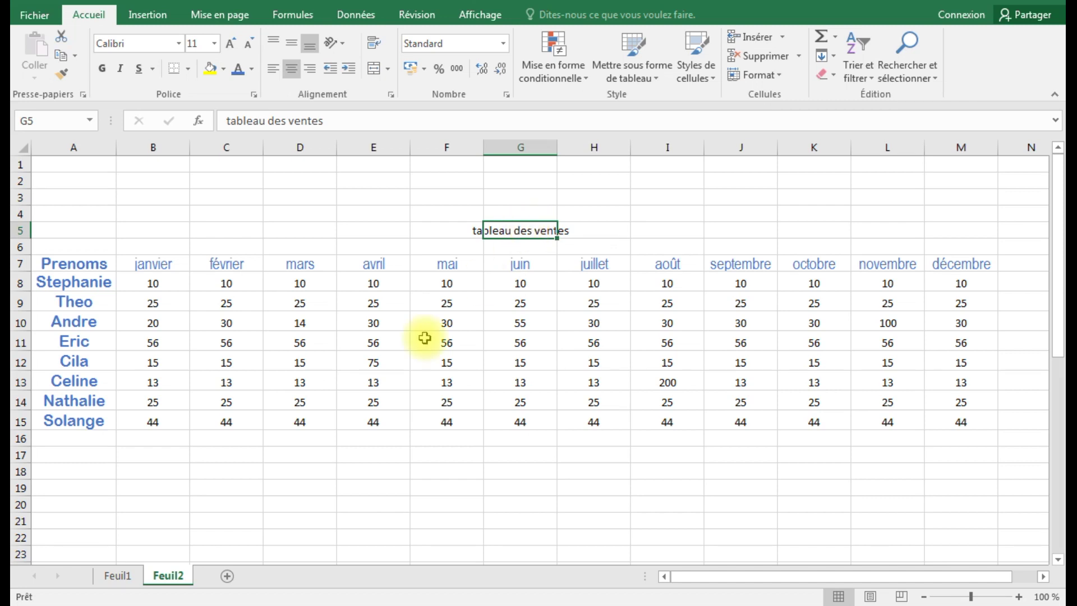
Try deleting the mars column D, and undo the deletion.
click(294, 145)
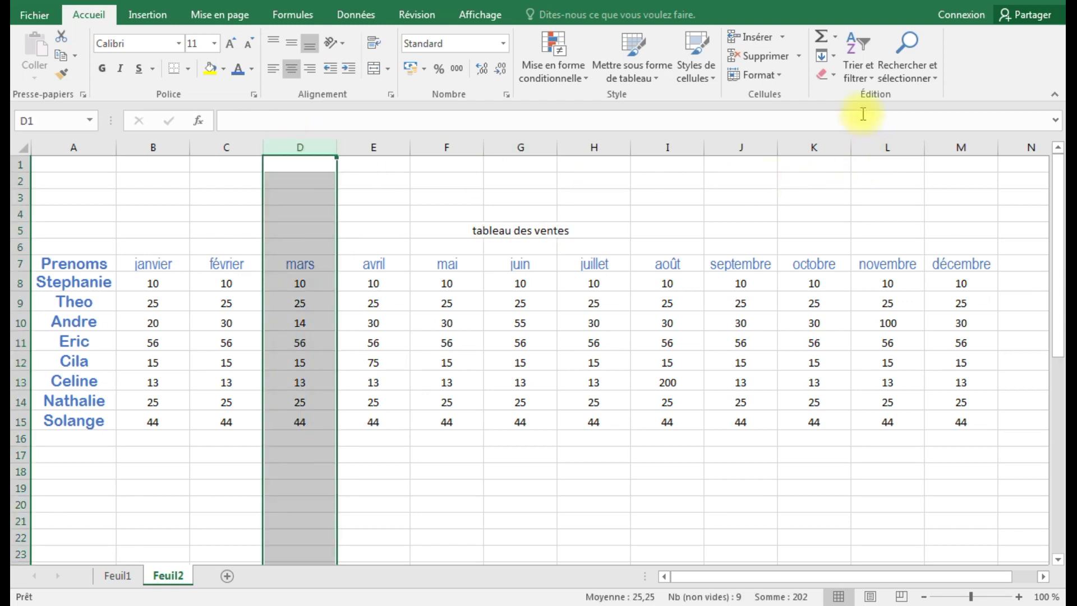
click(784, 61)
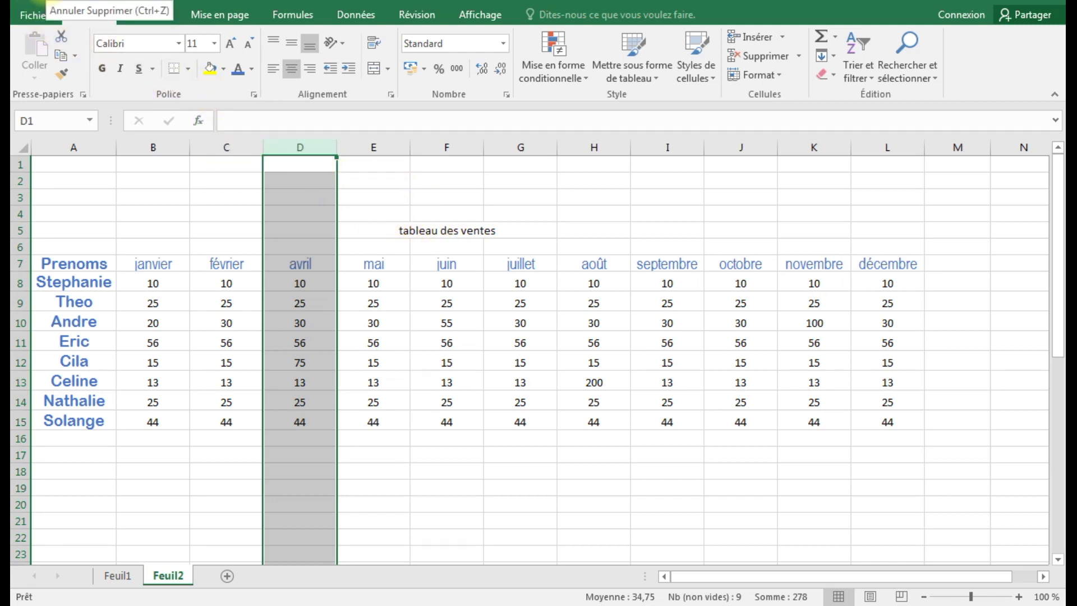
click(37, 3)
click(524, 237)
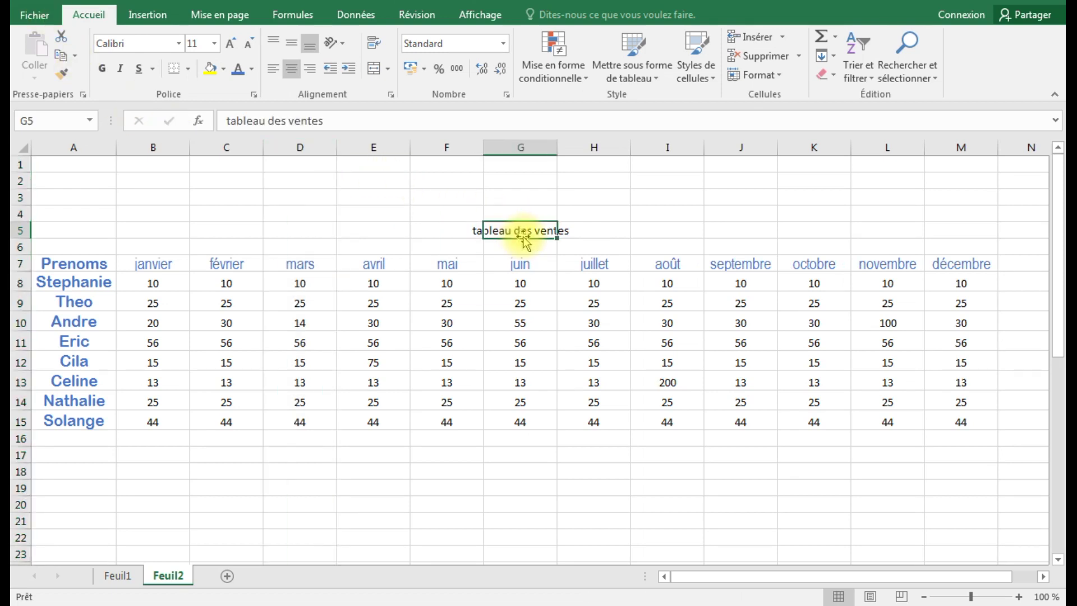
Try inserting two empty columns in front of the avril column, and undo both insertions.
click(373, 147)
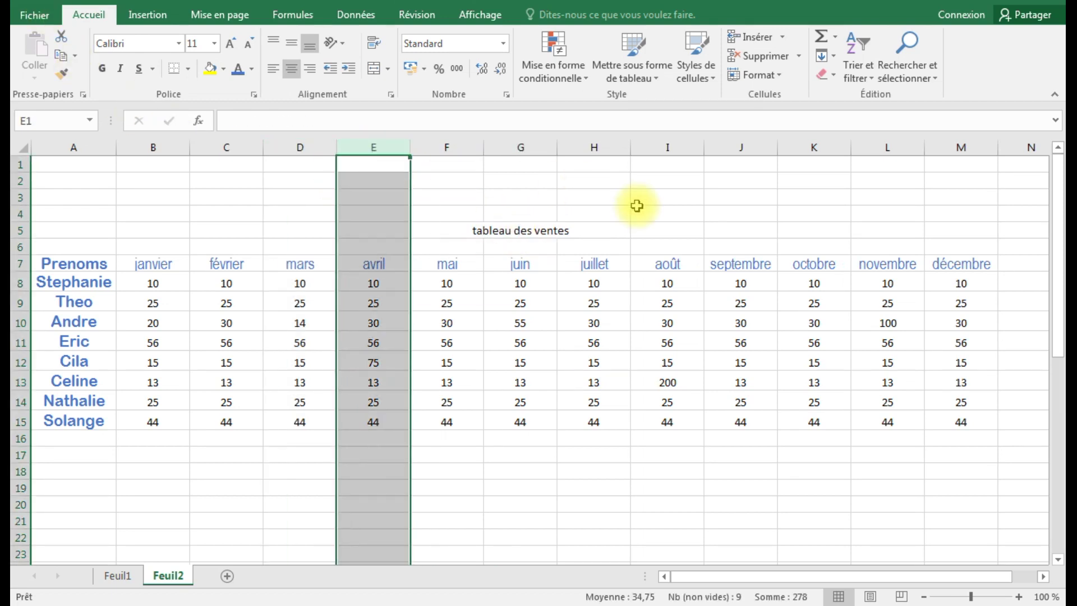
click(756, 42)
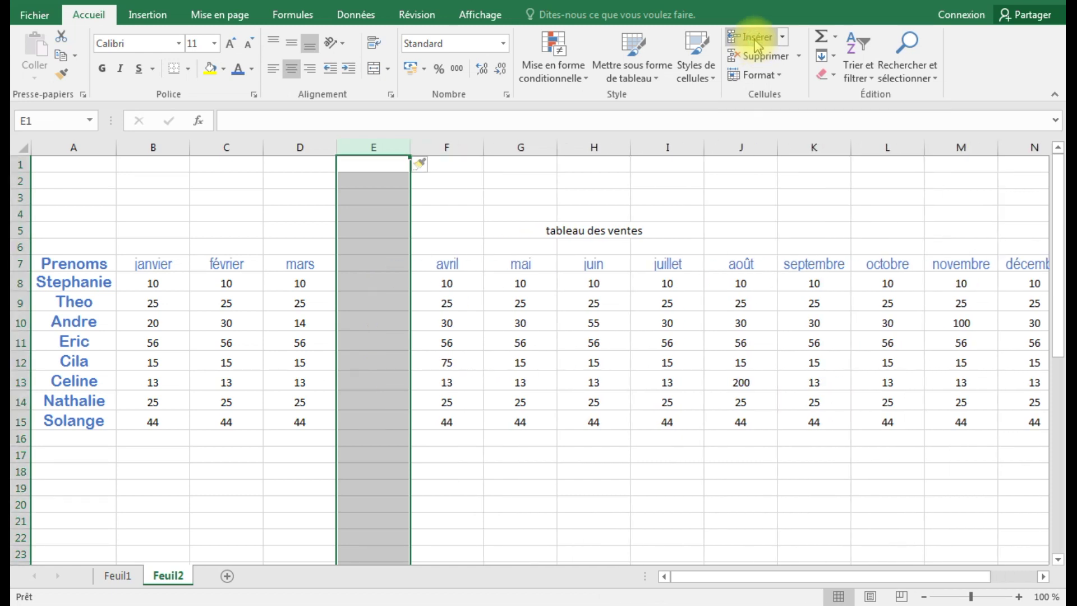
click(678, 229)
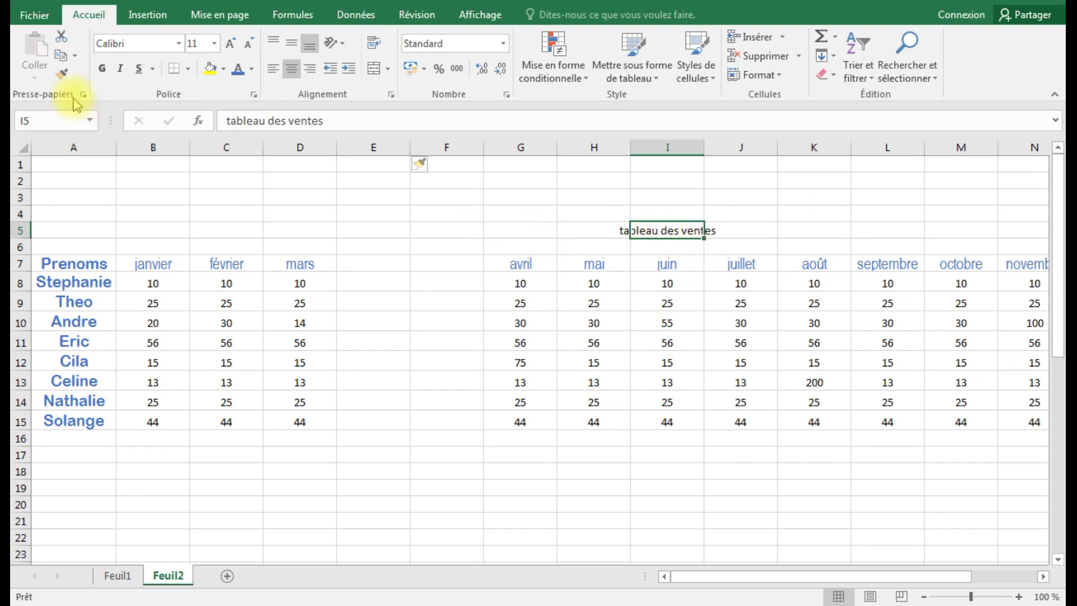
click(42, 0)
click(42, 1)
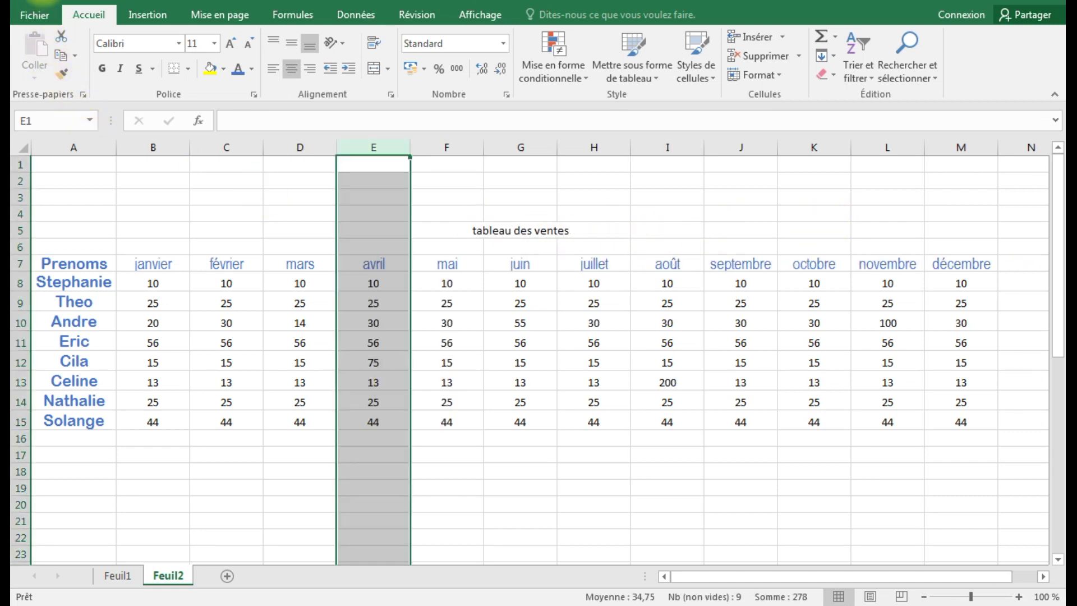
Clear the title "tableau des ventes" from cell G5.
click(523, 228)
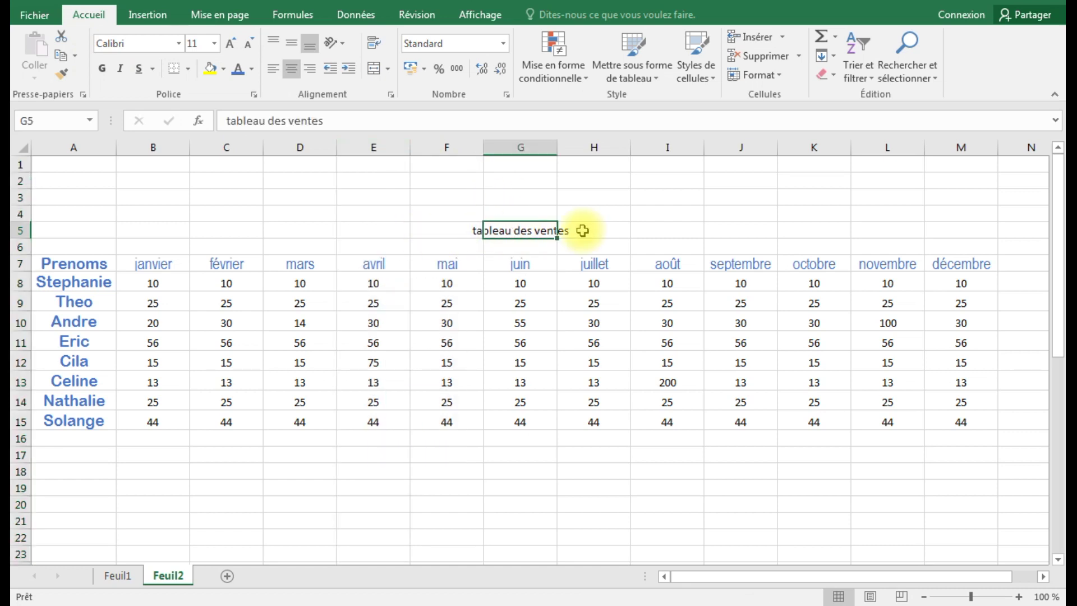
key(Delete)
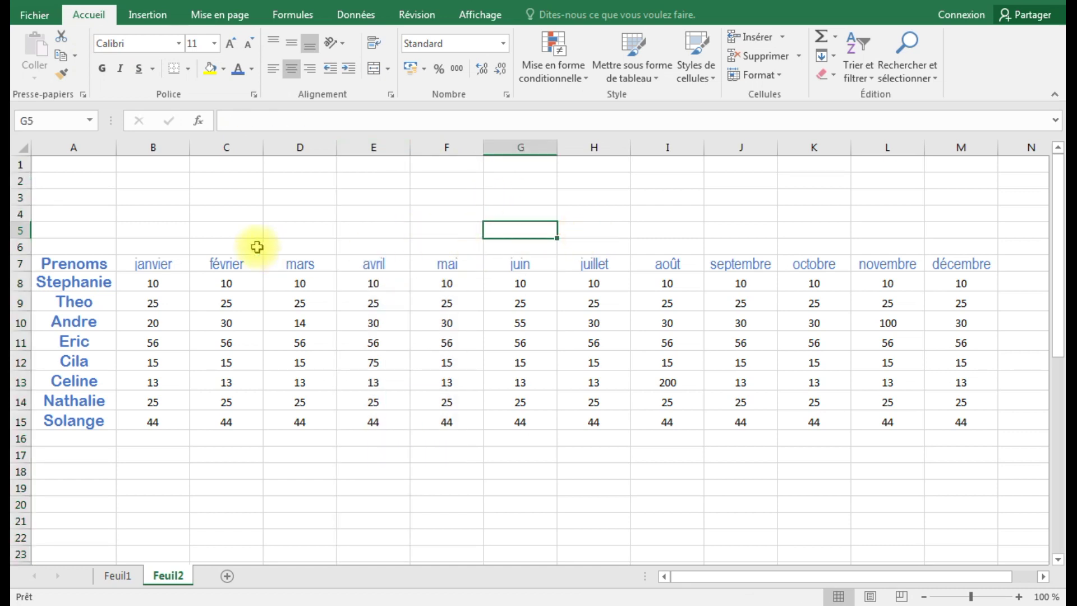
click(91, 233)
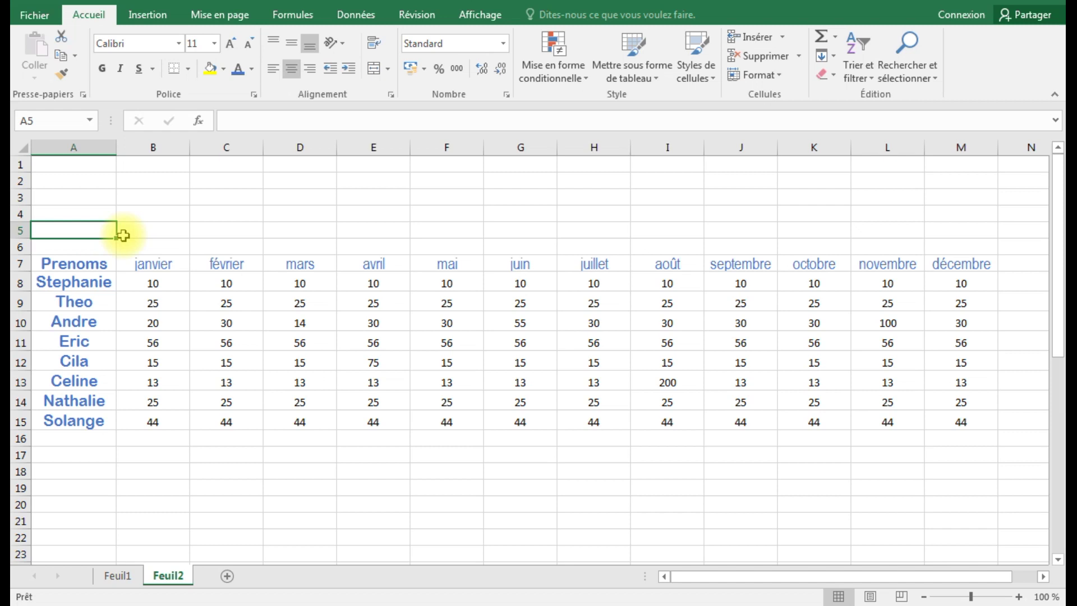
key(shift+Right)
key(shift+Right)
key(shift+Right)
key(shift+Right)
key(shift+Right)
key(shift+Right)
key(shift+Right)
key(shift+Right)
key(shift+Right)
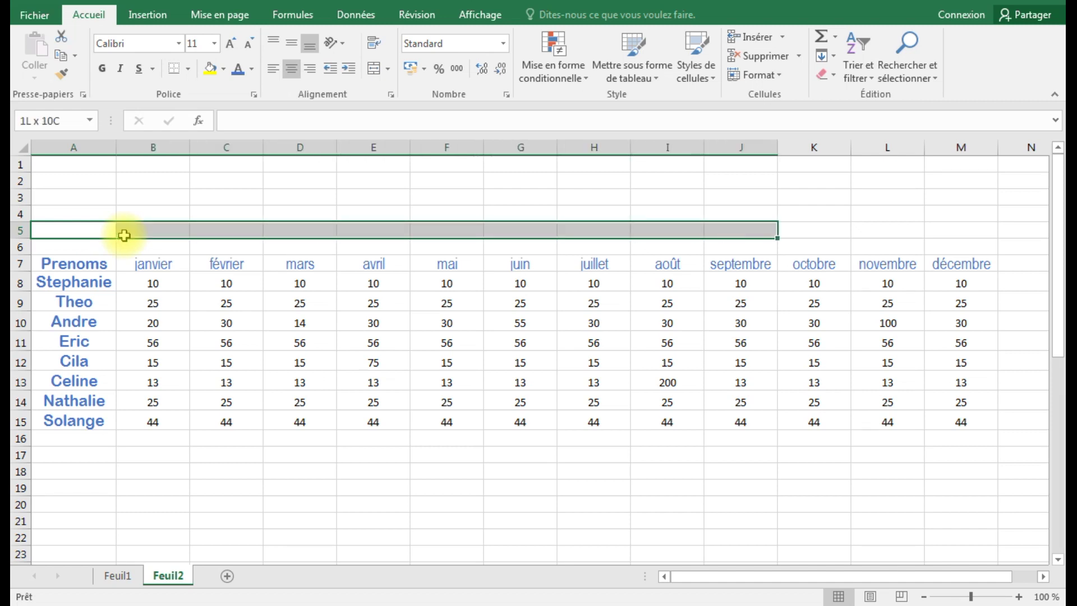
key(shift+Right)
key(shift+Right)
key(shift+Right)
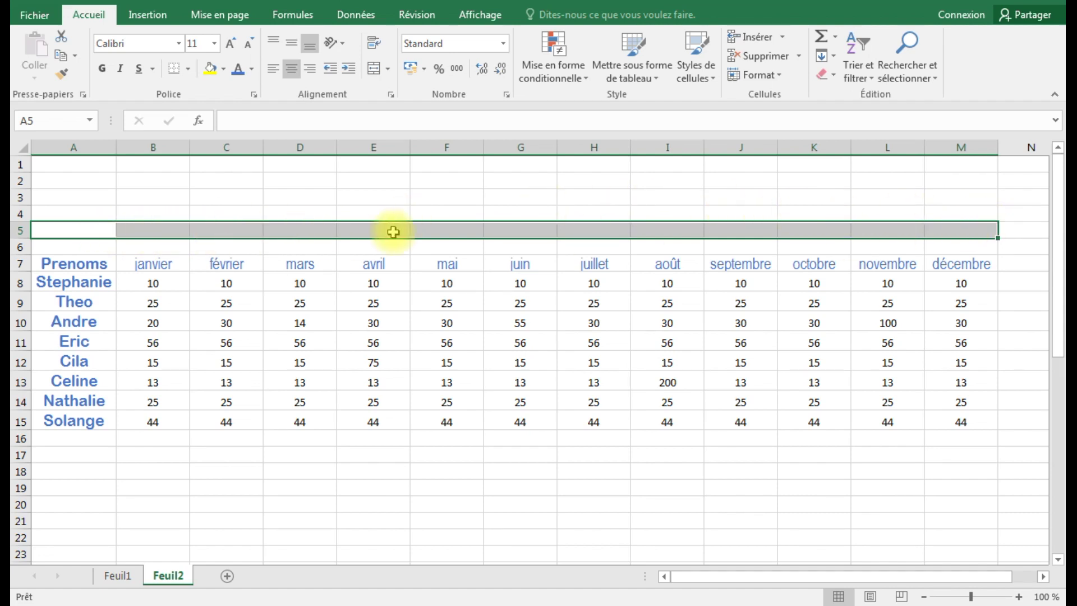
click(388, 68)
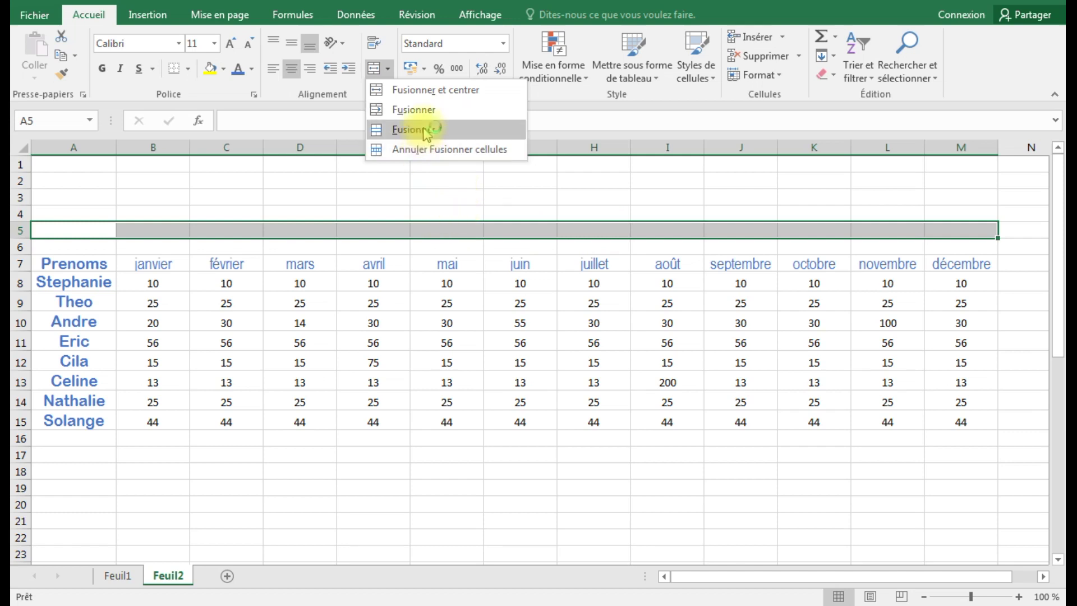
click(491, 229)
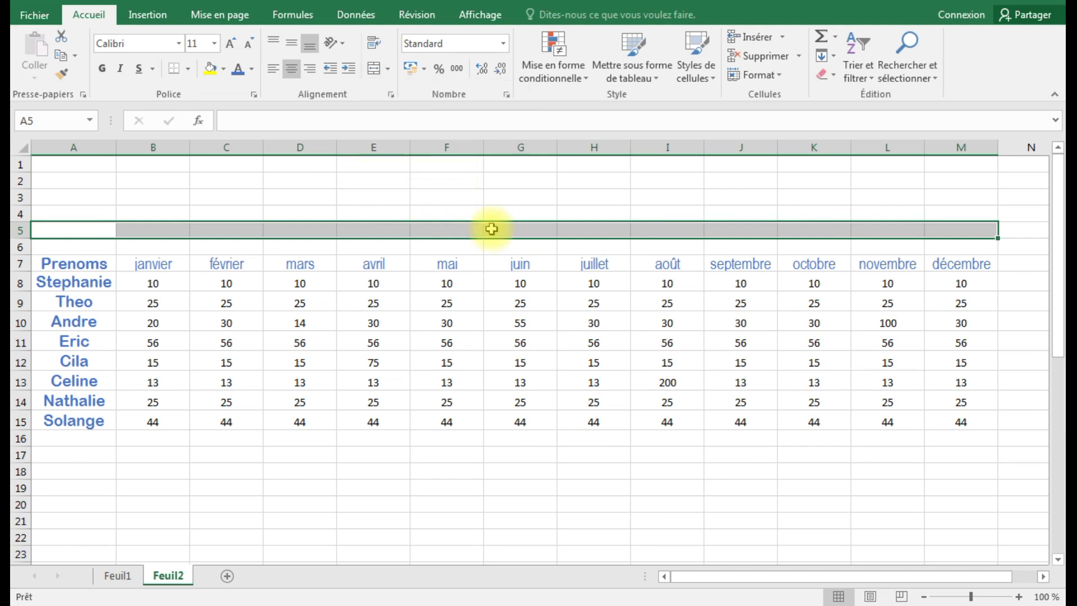
Merge cells A5 to M5 above the table into one cell with the vertical alignment set to Centré.
click(414, 232)
drag(86, 229, 933, 232)
right_click(398, 231)
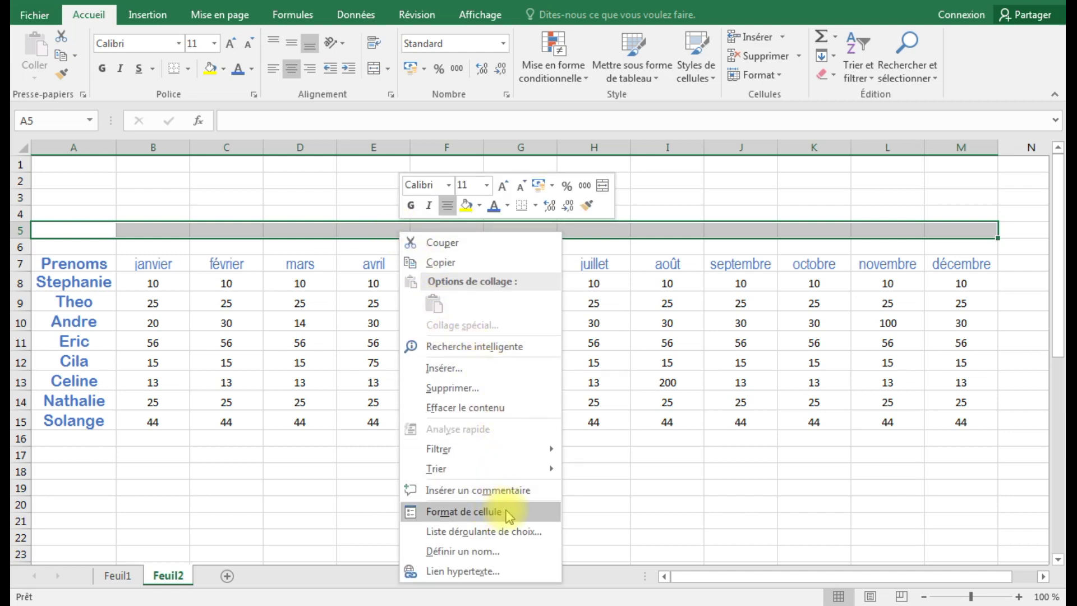
click(459, 513)
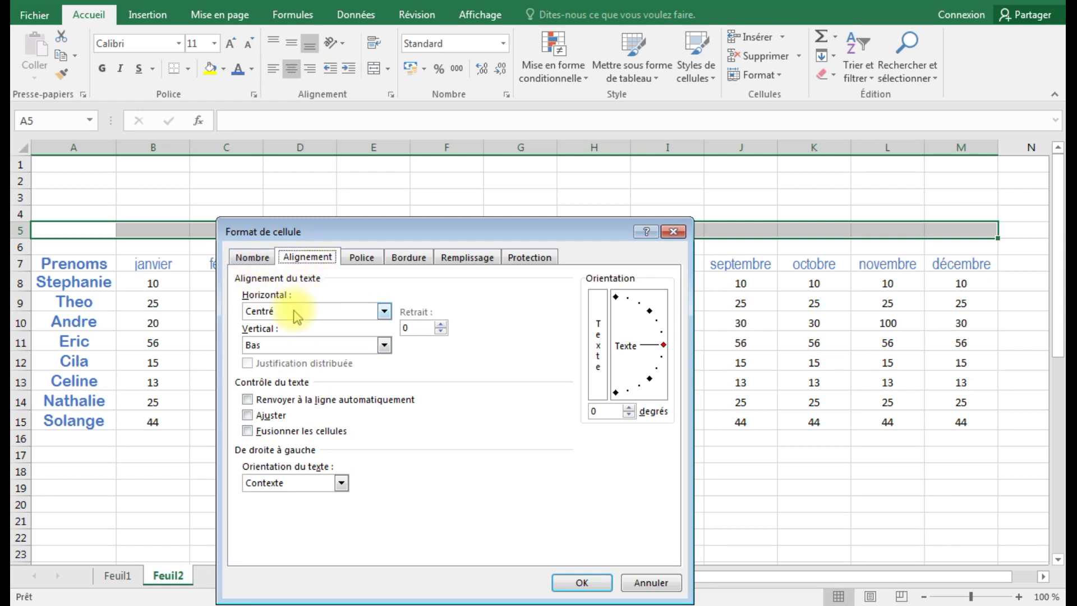
click(281, 345)
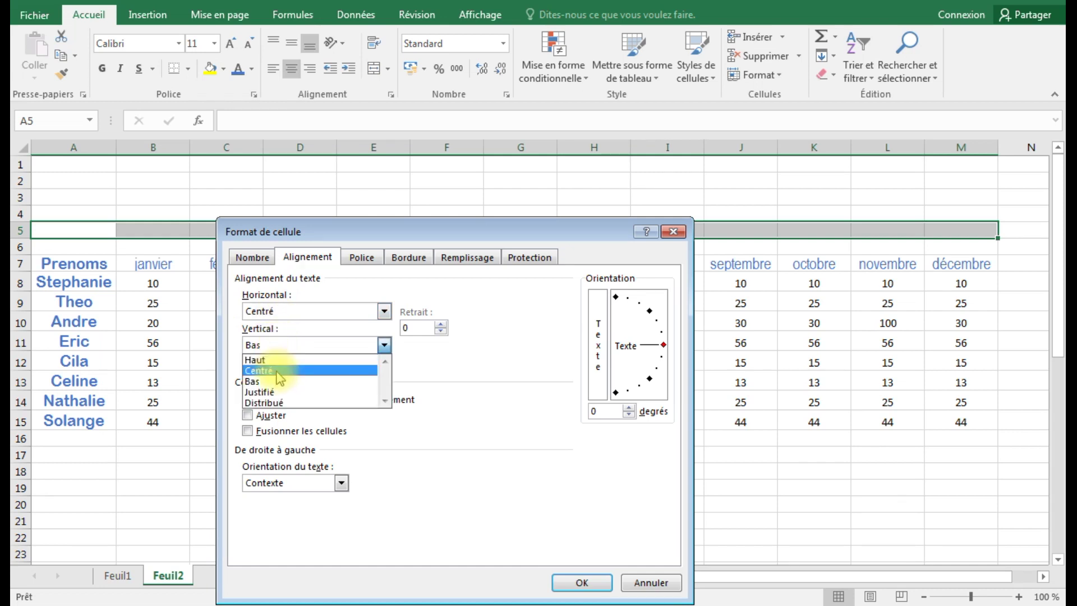
click(279, 371)
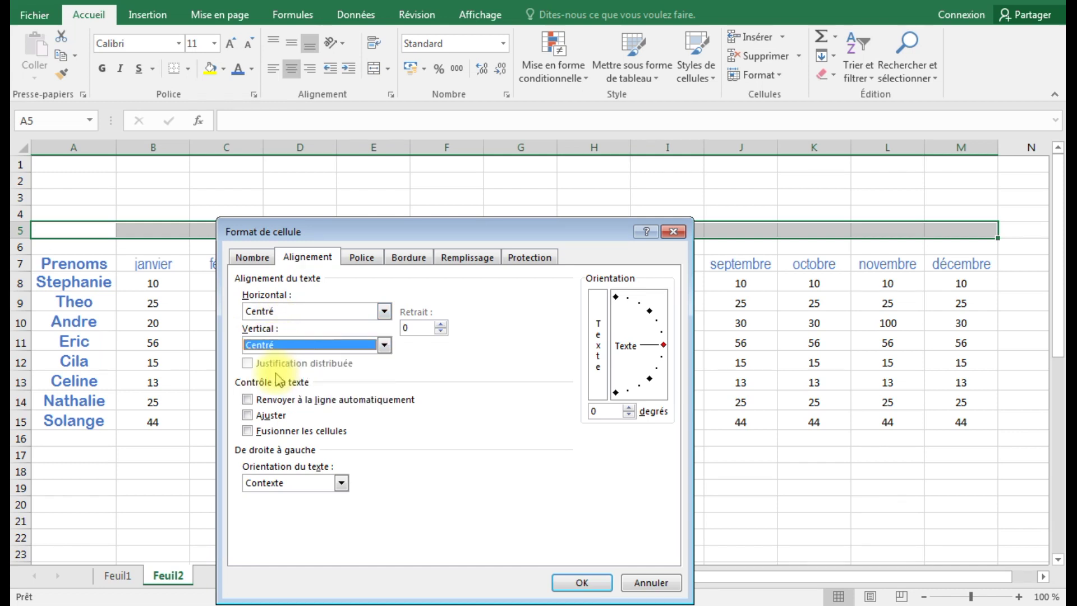
click(307, 437)
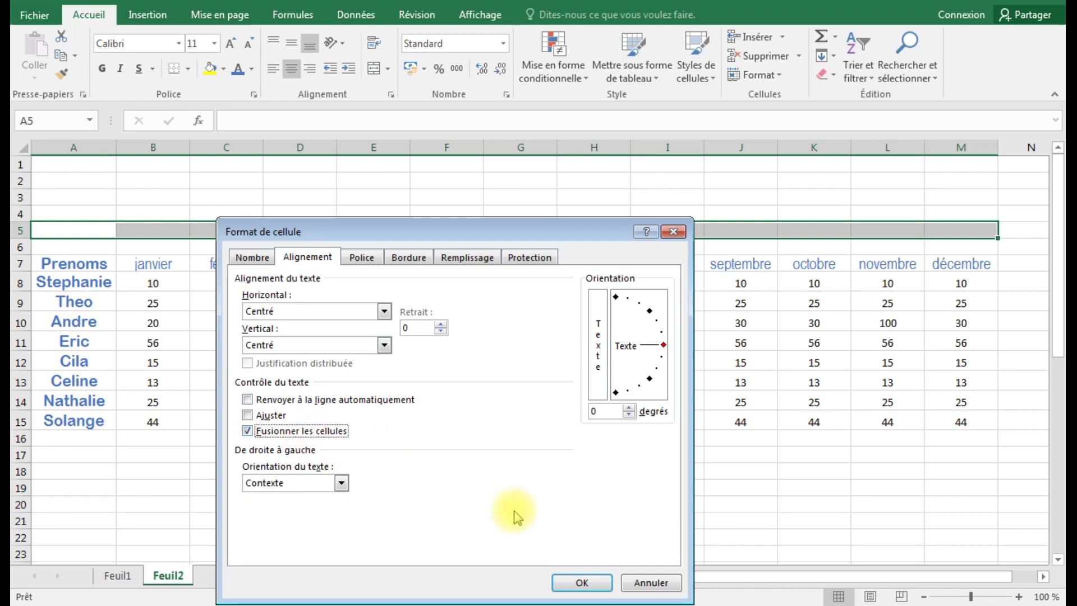
click(578, 584)
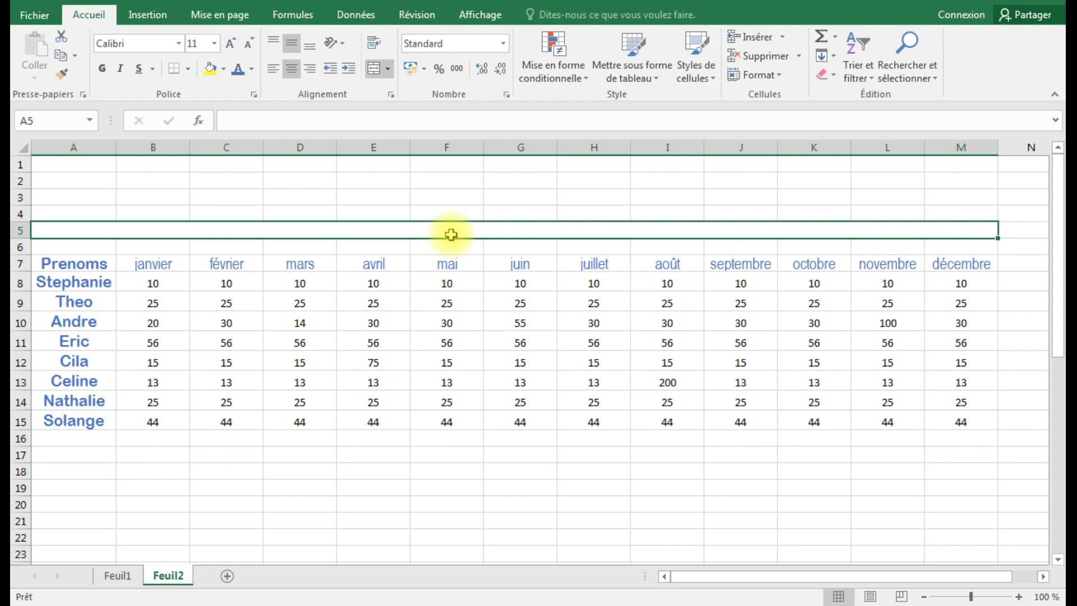
Enter the title "TABLEAU DES VENTES" in the merged cell A5.
text(TABLEAU D)
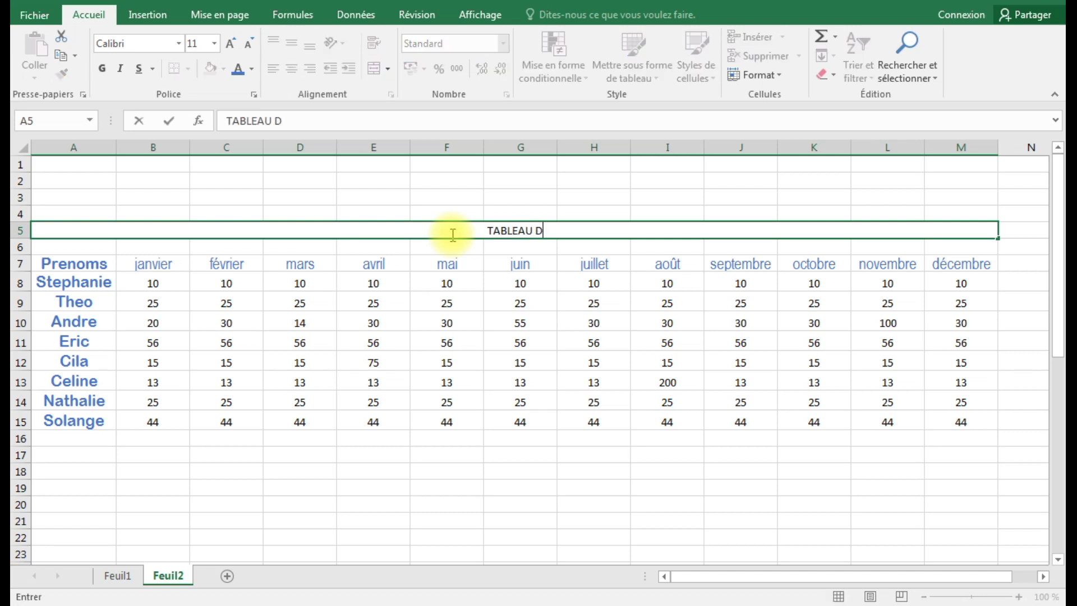
text(ES VENTES)
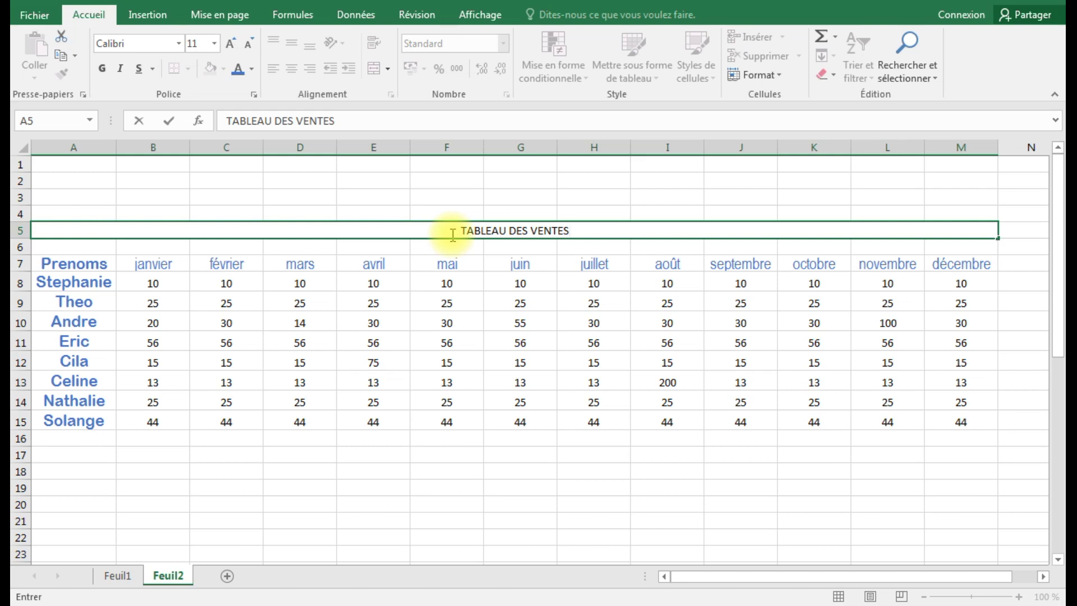
key(Return)
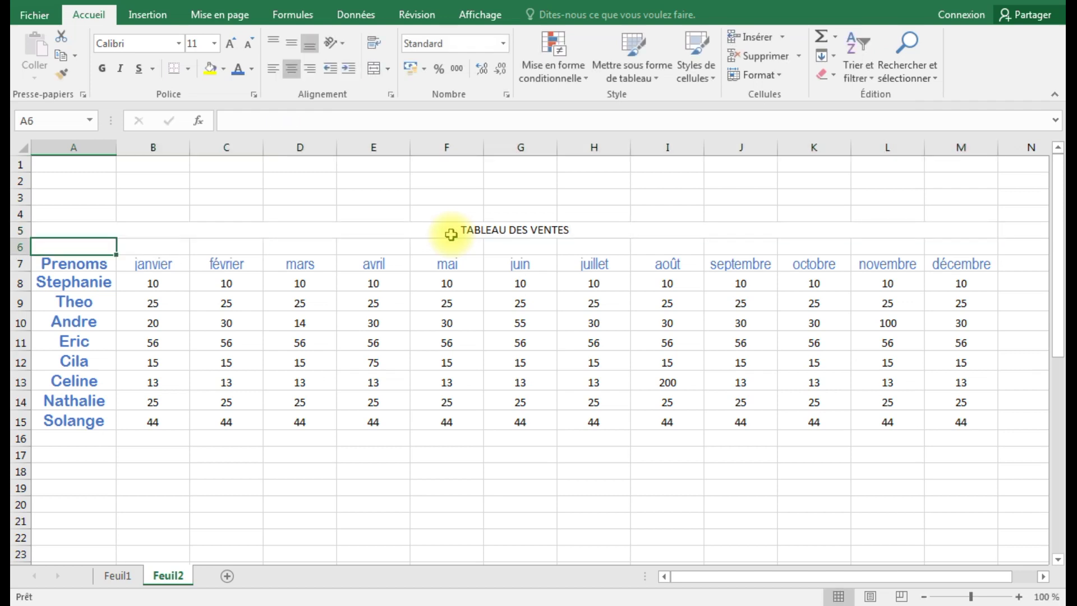
Set the title in the merged cell A5 to the Algerian font at size 20.
click(486, 228)
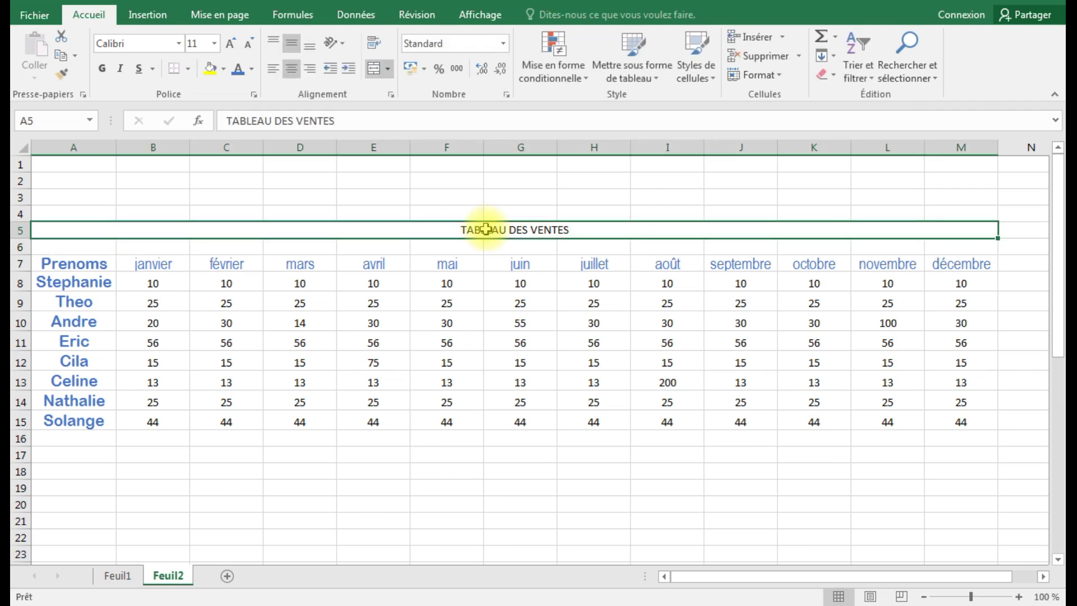
click(179, 43)
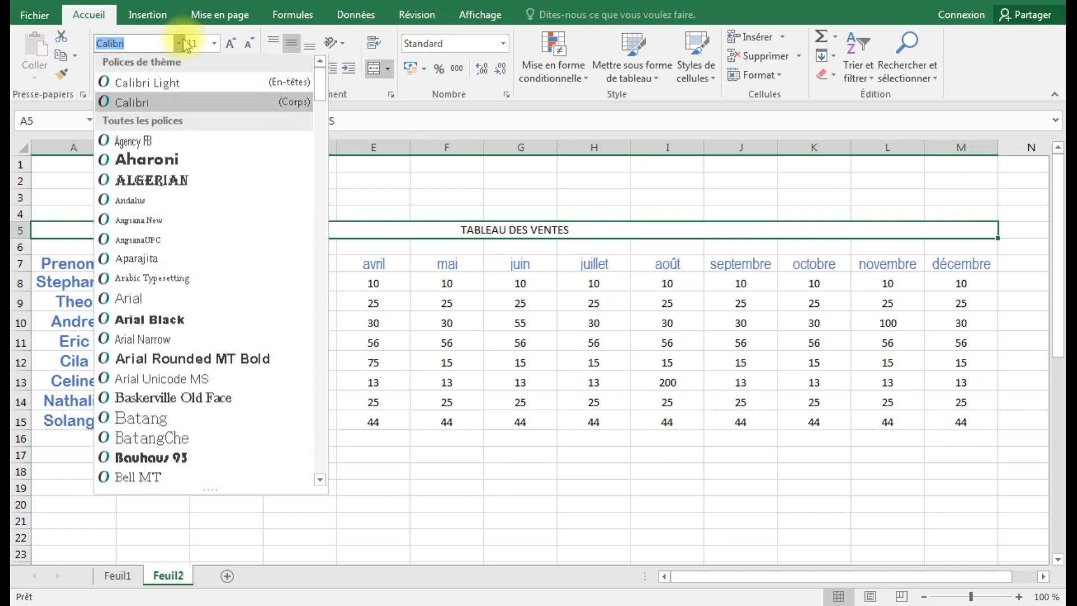
click(165, 183)
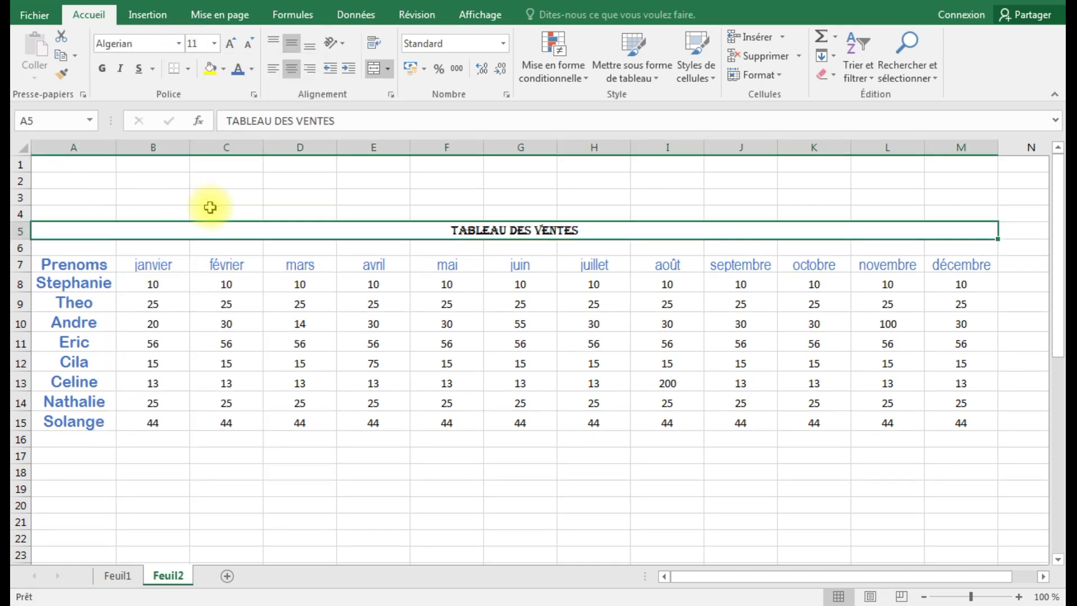
click(214, 43)
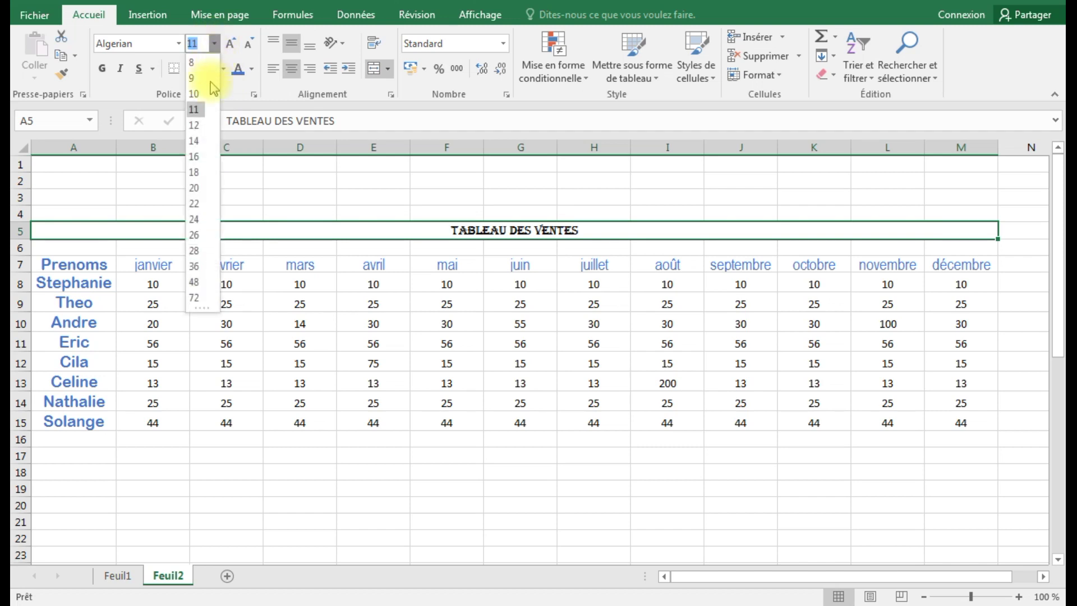
click(194, 187)
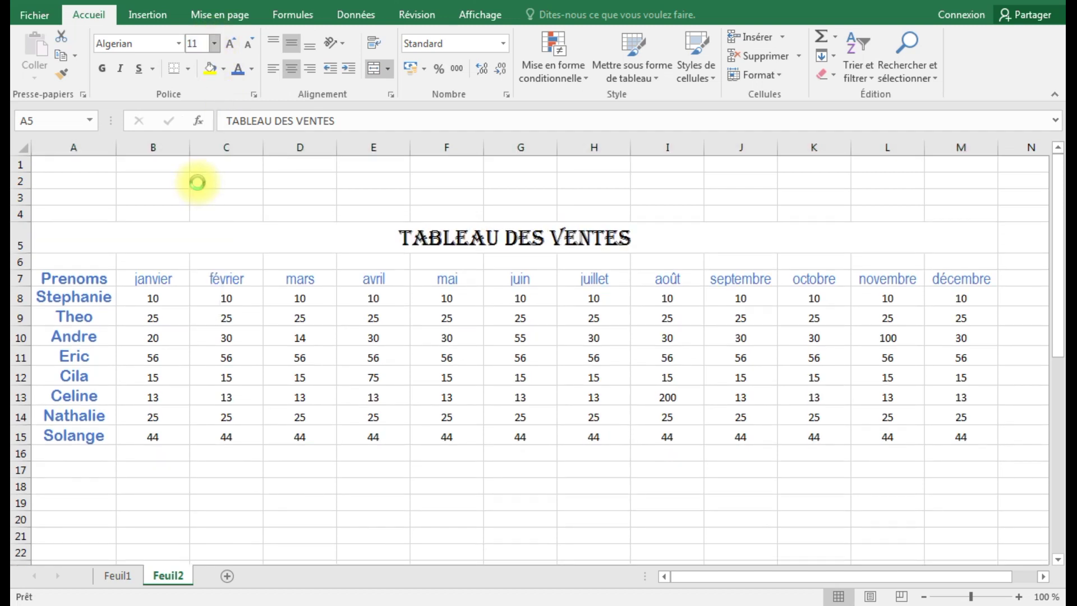
Colour the title in merged cell A5 dark orange and make it bold and italic.
click(255, 69)
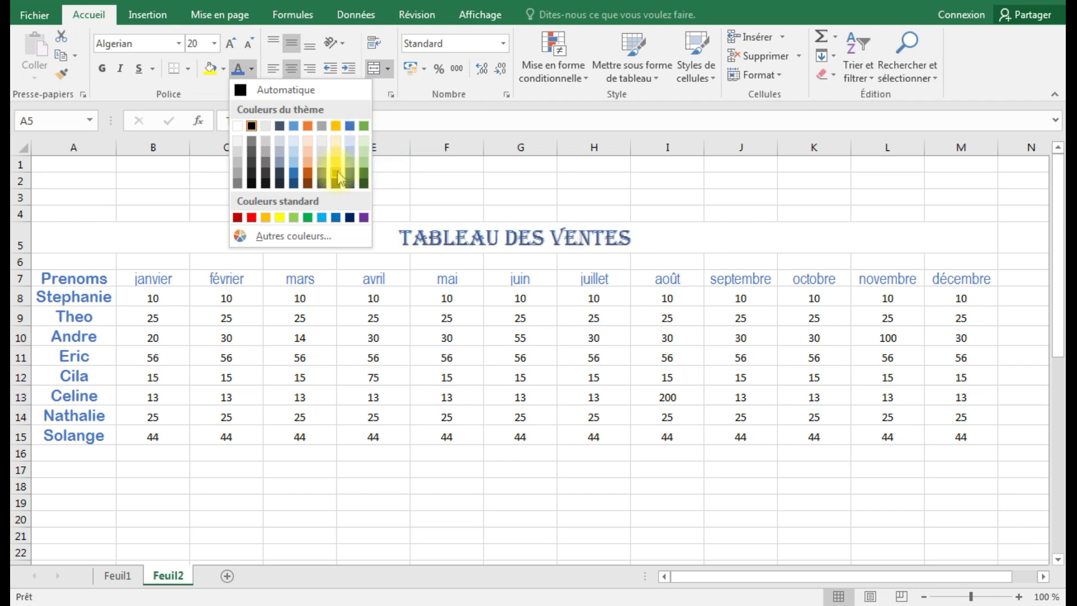
click(312, 178)
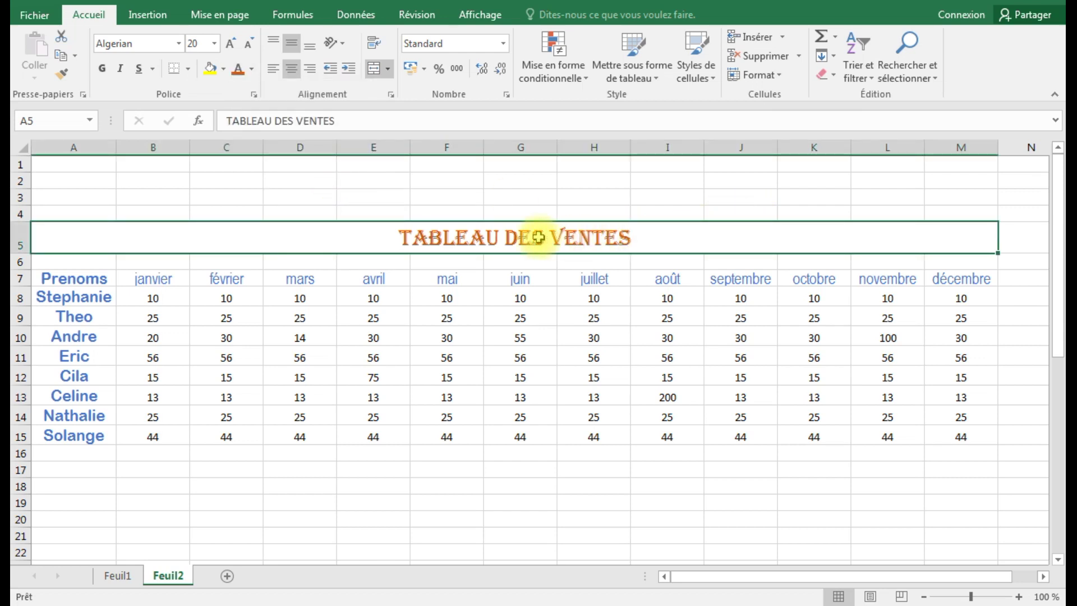
click(102, 72)
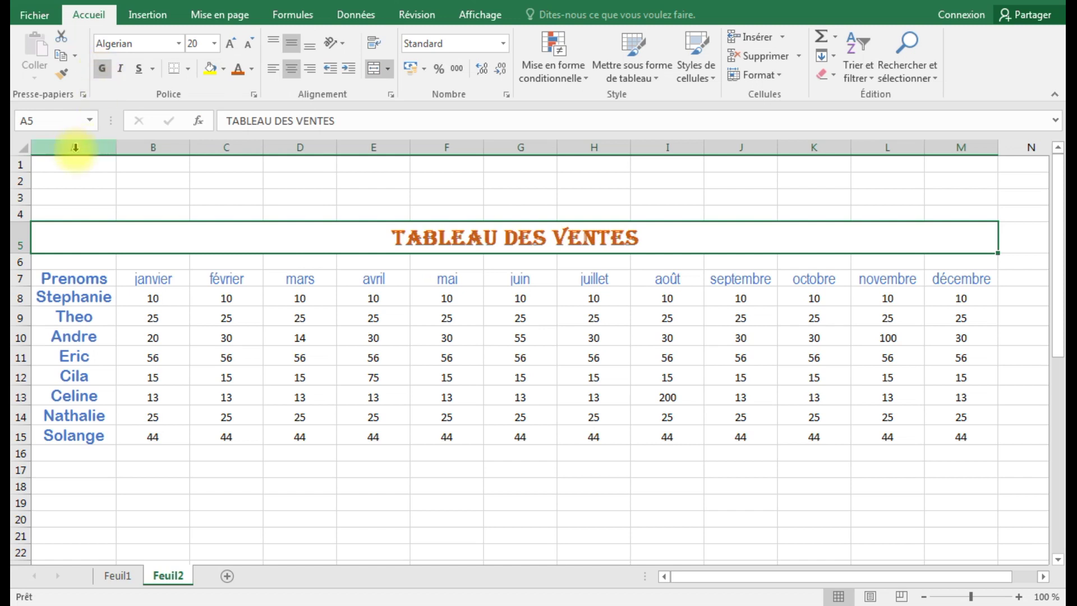
click(122, 69)
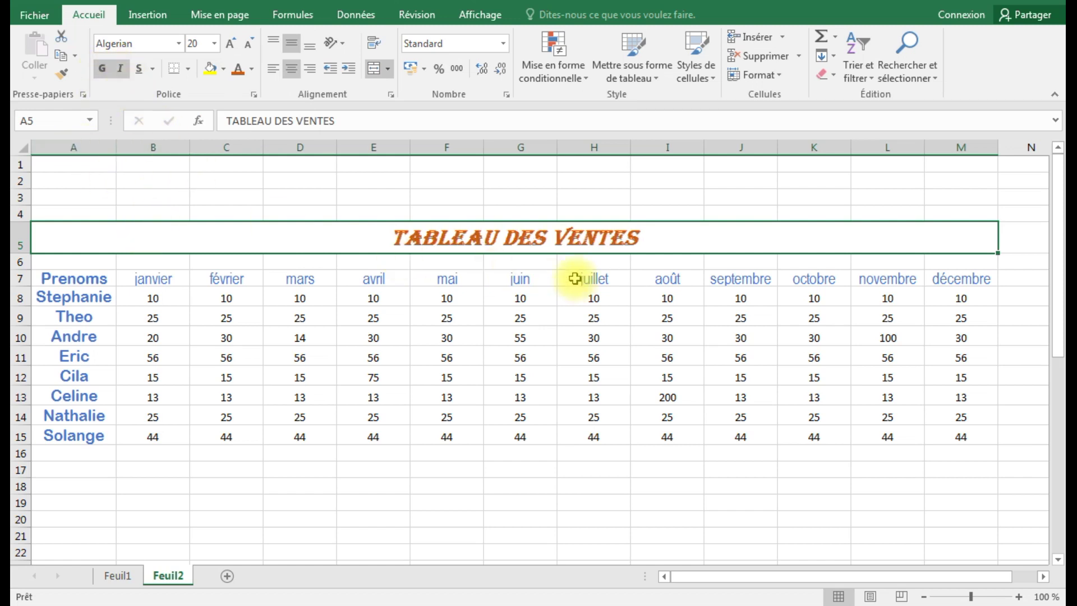
click(634, 296)
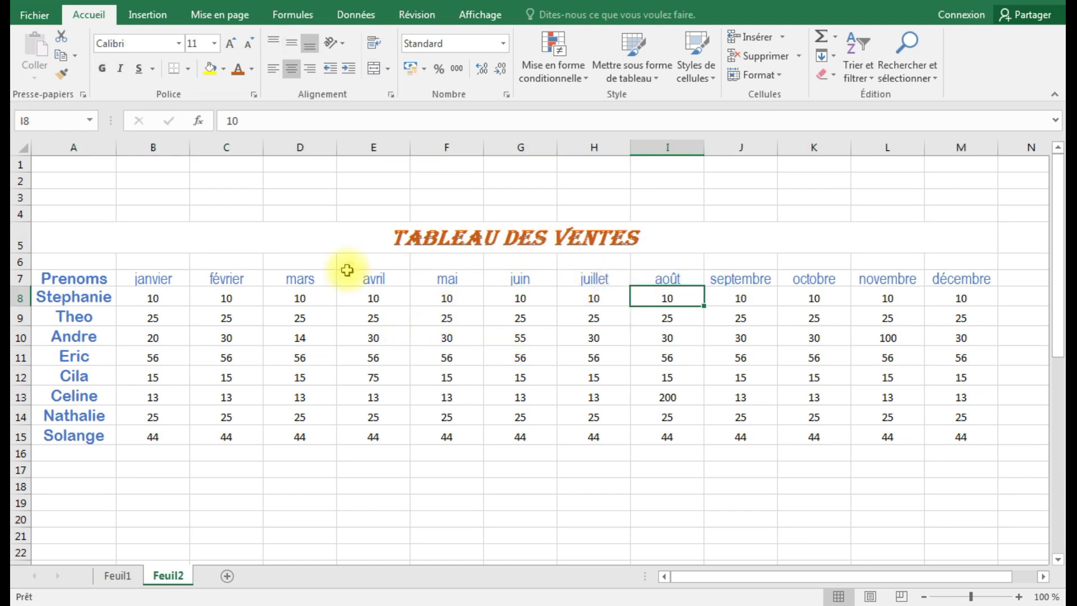
Insert four blank columns before the "mars" column, starting at column D.
click(294, 144)
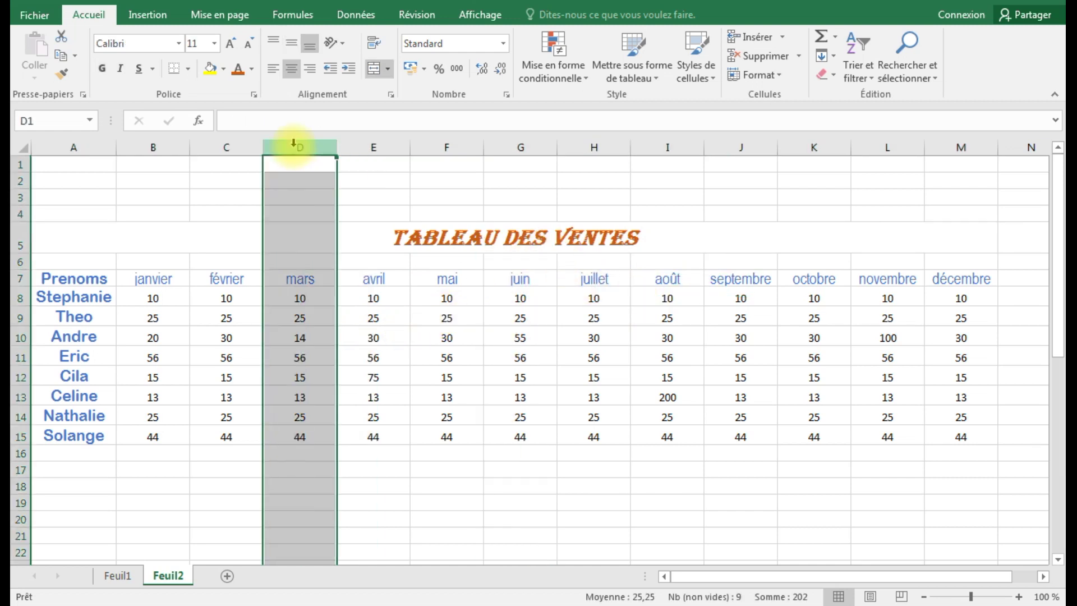
click(759, 42)
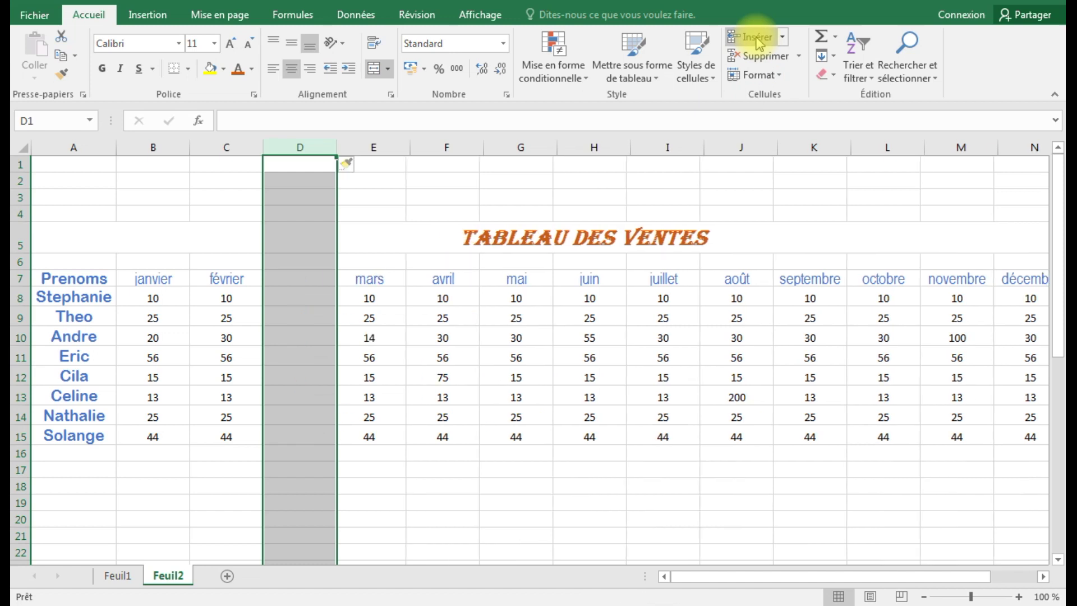
click(758, 41)
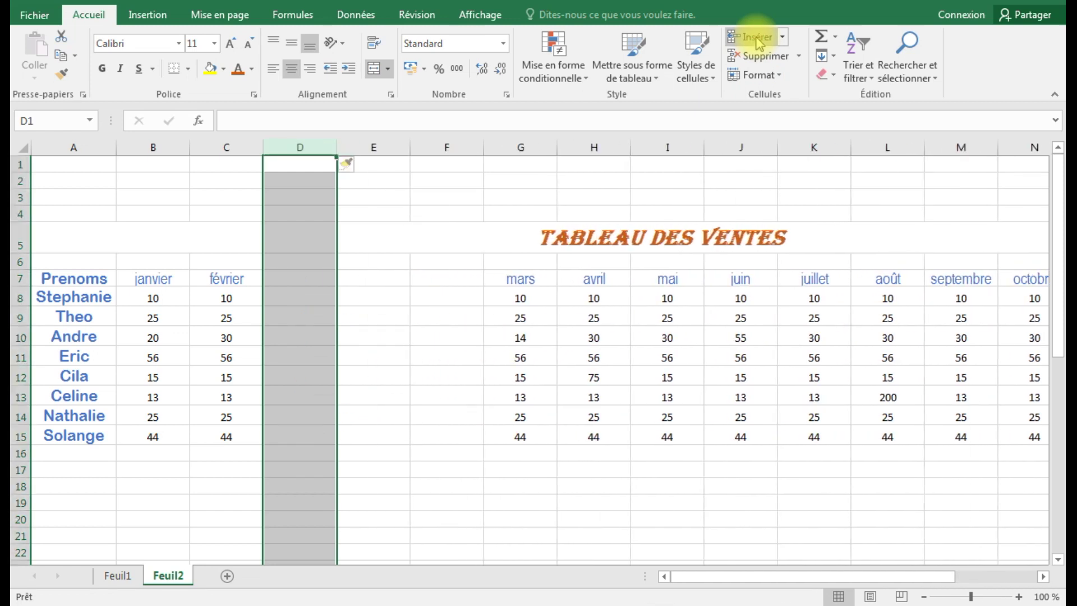
click(759, 42)
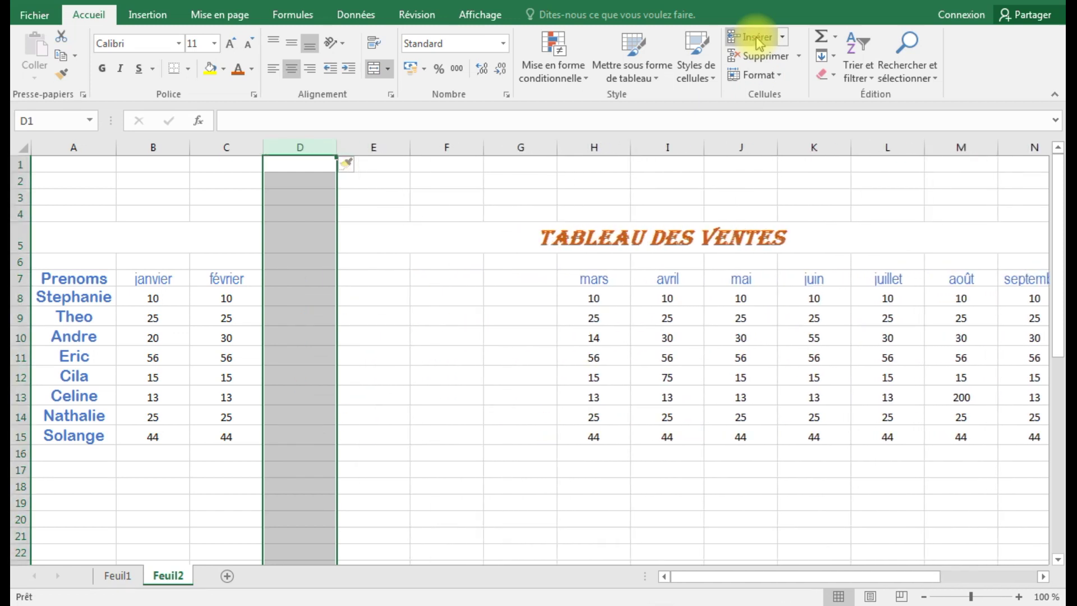
click(385, 390)
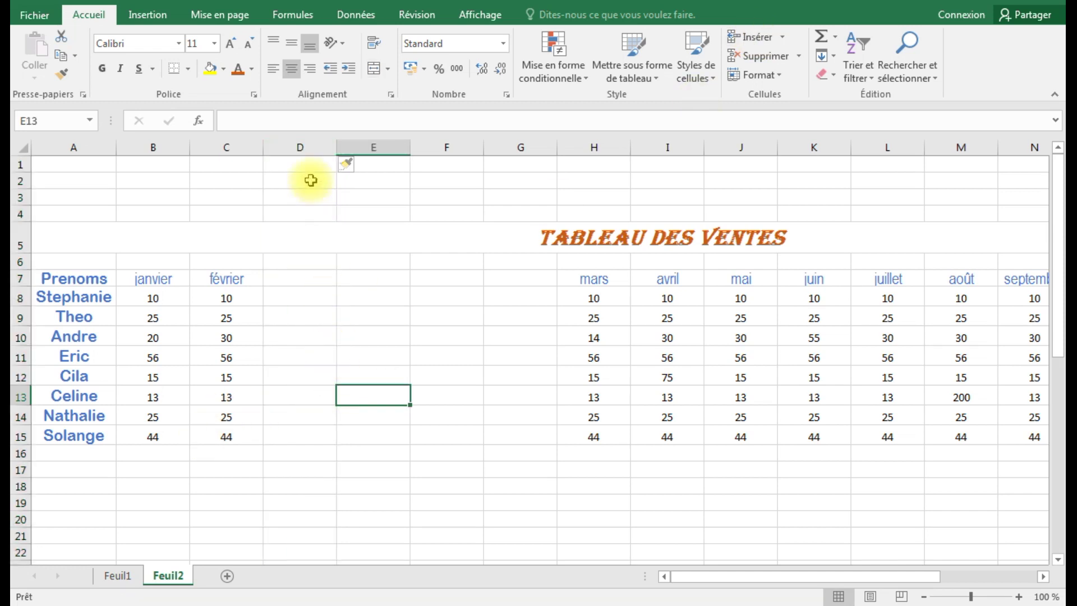
Delete the four blank columns D to G between "février" and "mars".
drag(303, 147, 498, 149)
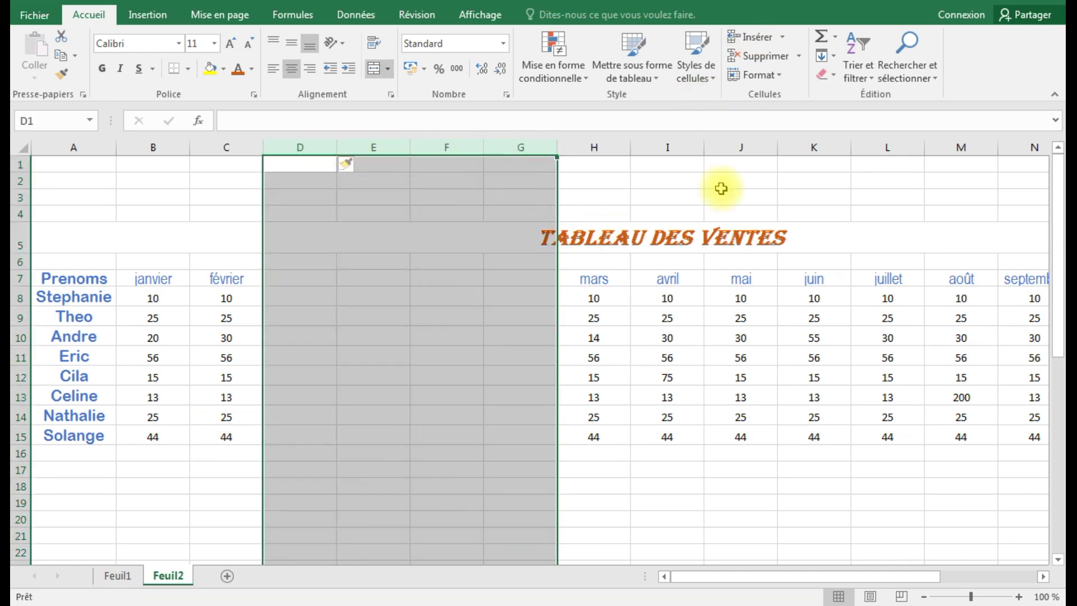
click(783, 63)
click(632, 505)
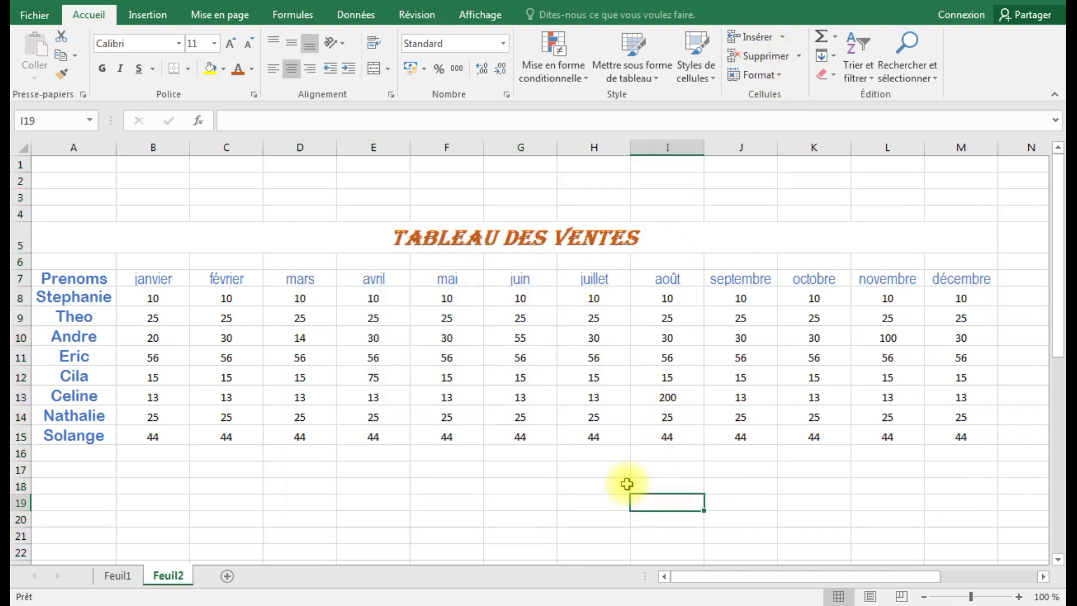
click(694, 577)
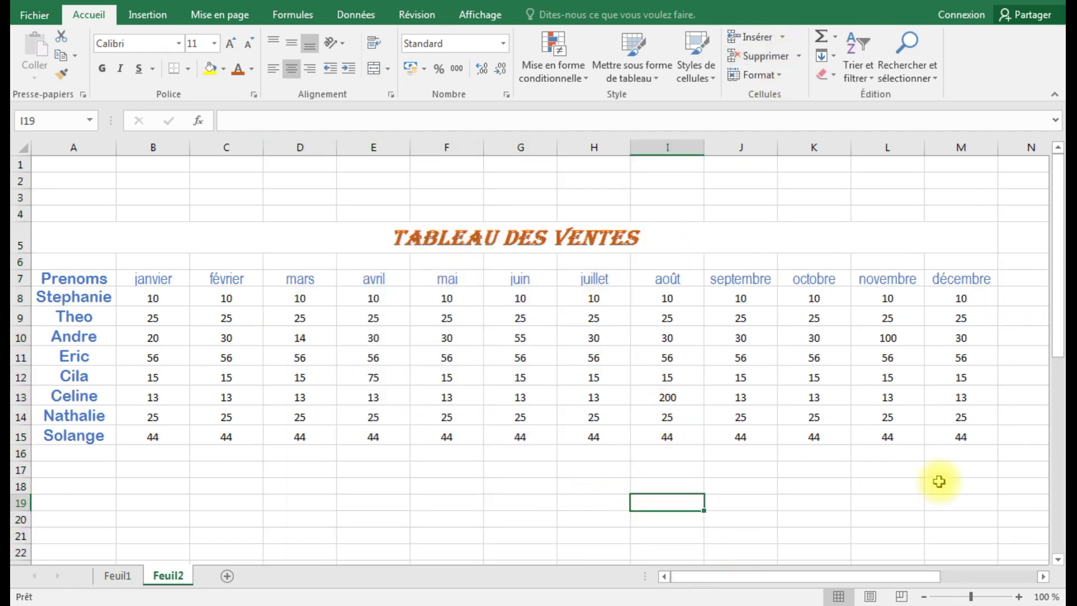
drag(1055, 269, 1053, 225)
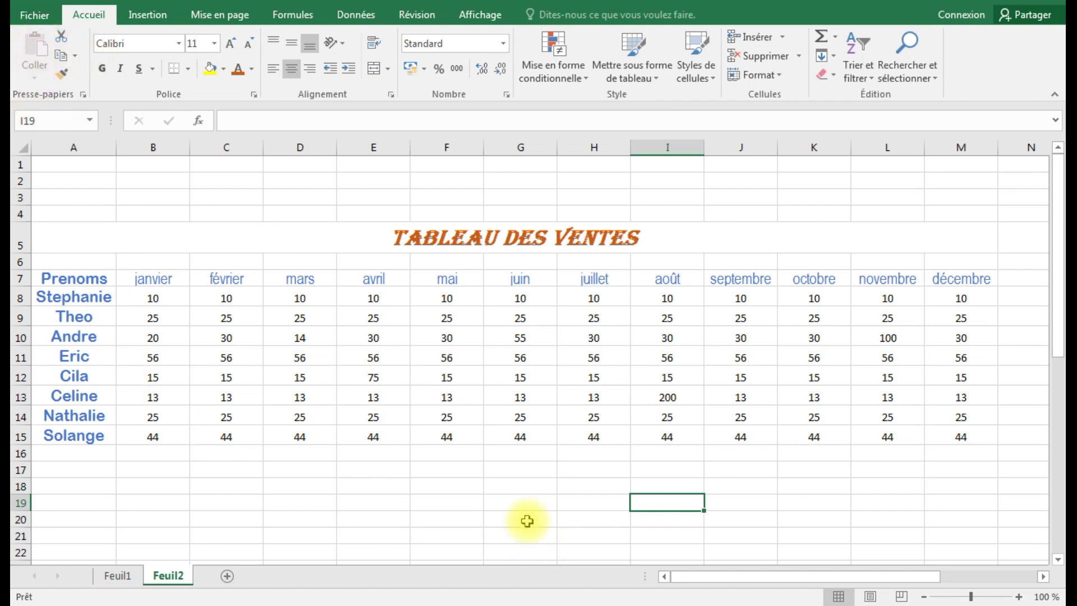
Enter the label "TOTAL" in cell F19 below the table.
click(449, 501)
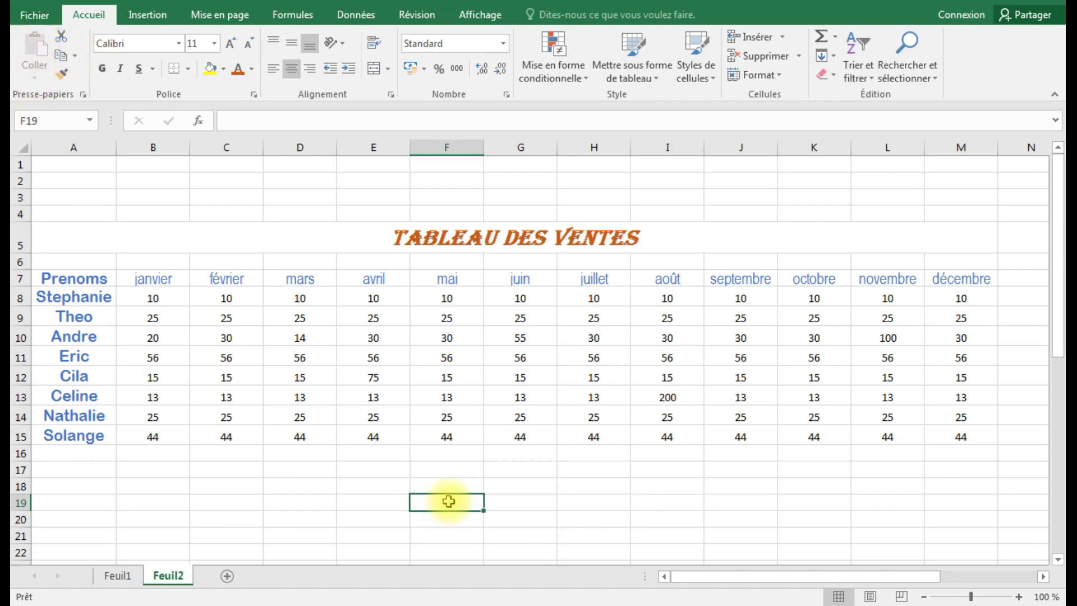
text(TOTAL)
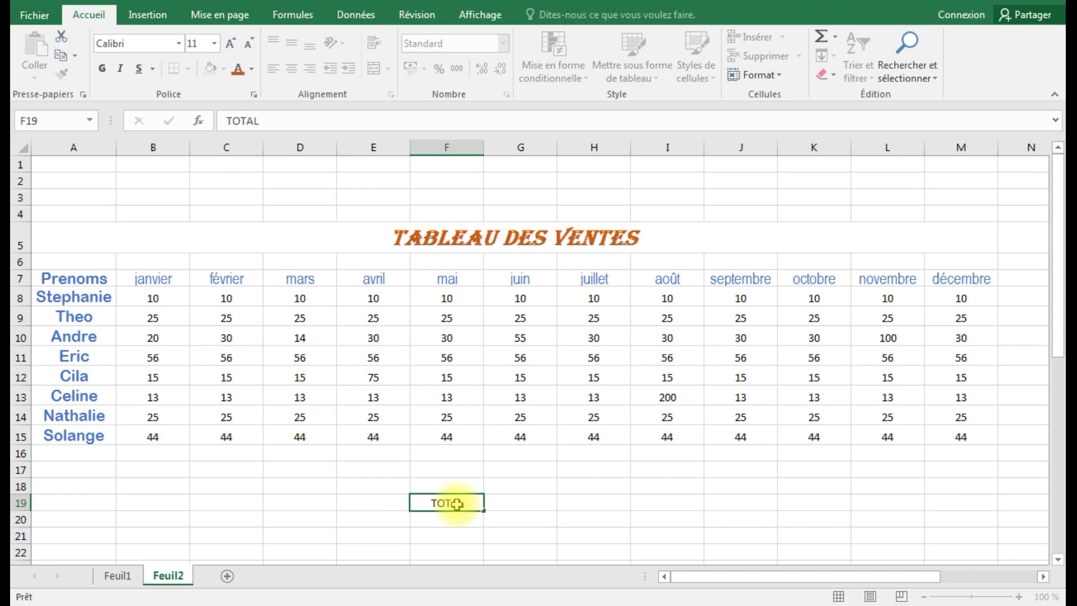
key(Tab)
Format the "TOTAL" label in cell F19 as bold orange text at size 14.
click(458, 503)
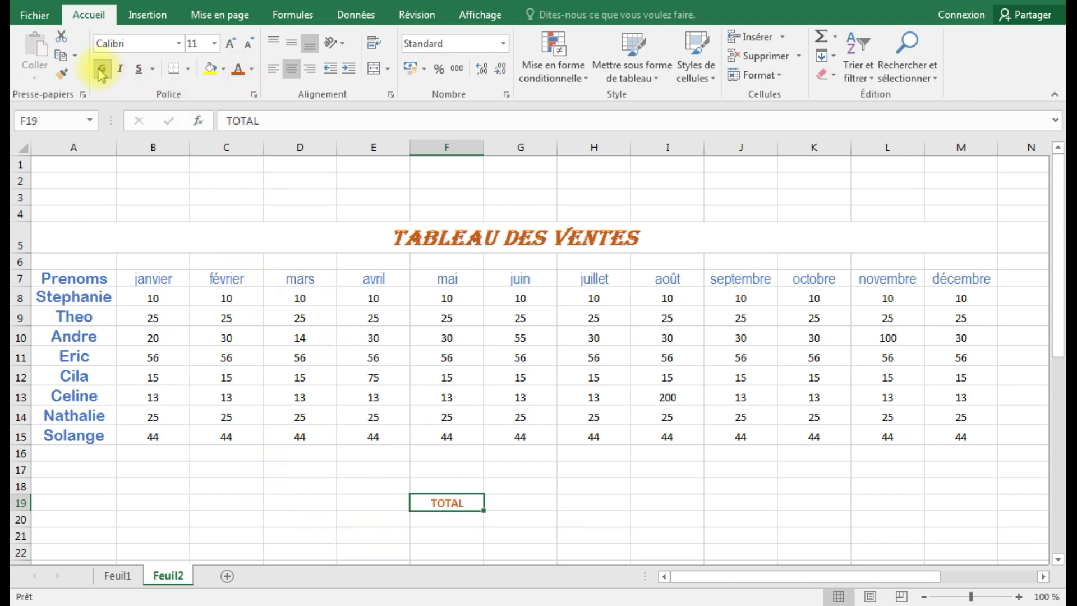
click(215, 43)
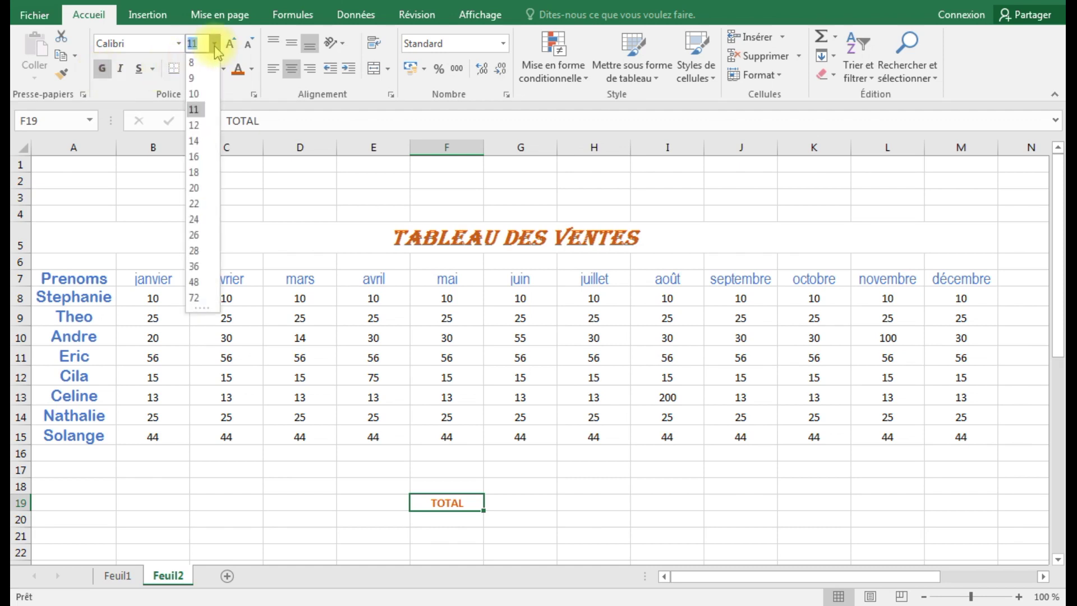
click(192, 135)
drag(413, 489, 445, 502)
click(551, 504)
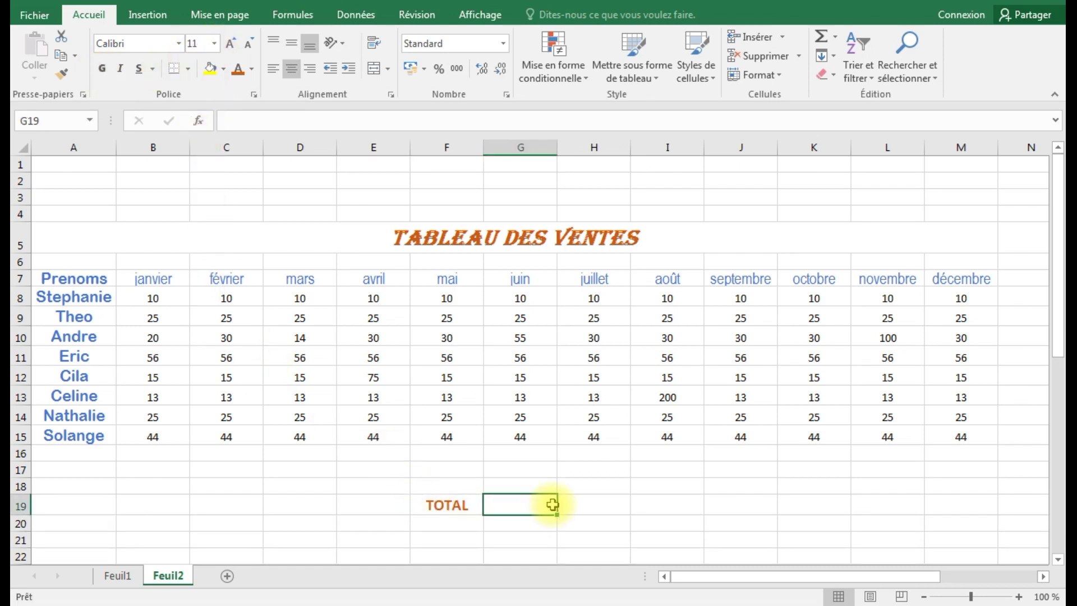
click(426, 505)
click(949, 476)
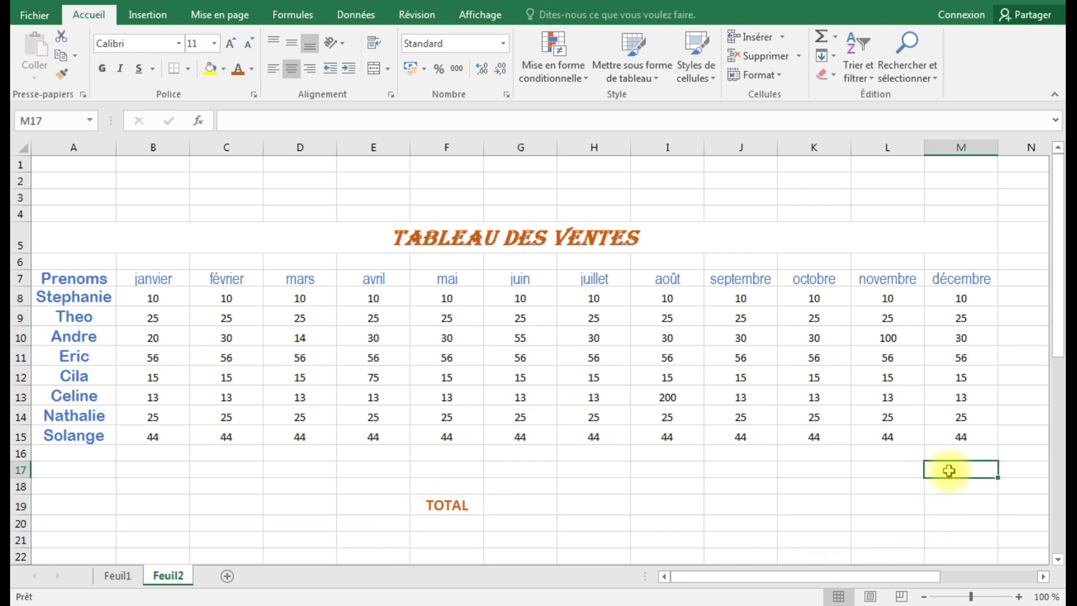
Copy the formatted "TOTAL" label from cell F19 into cell M18.
click(468, 505)
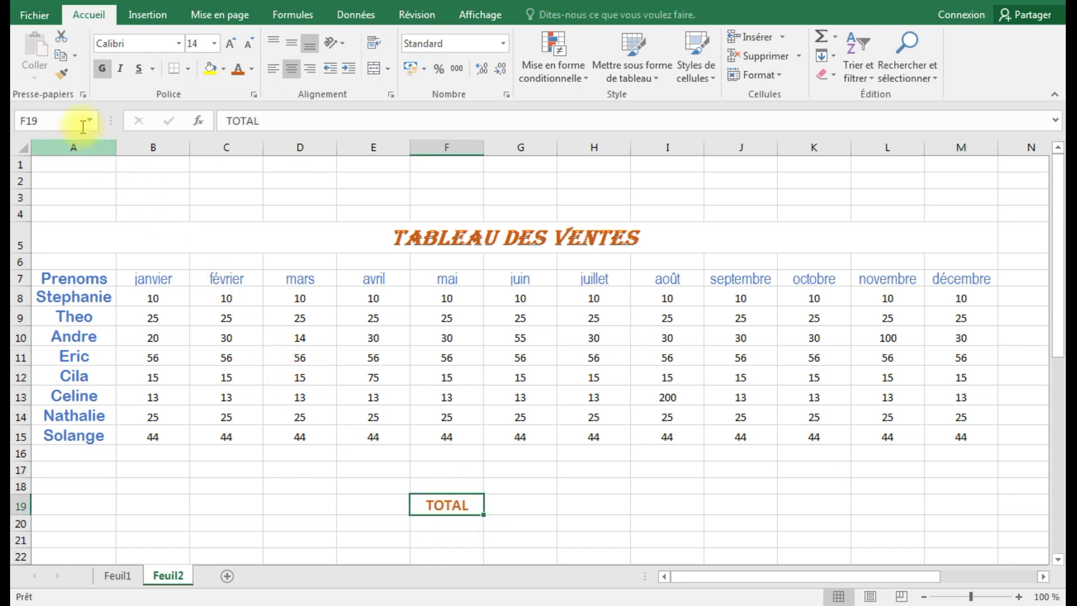
click(74, 58)
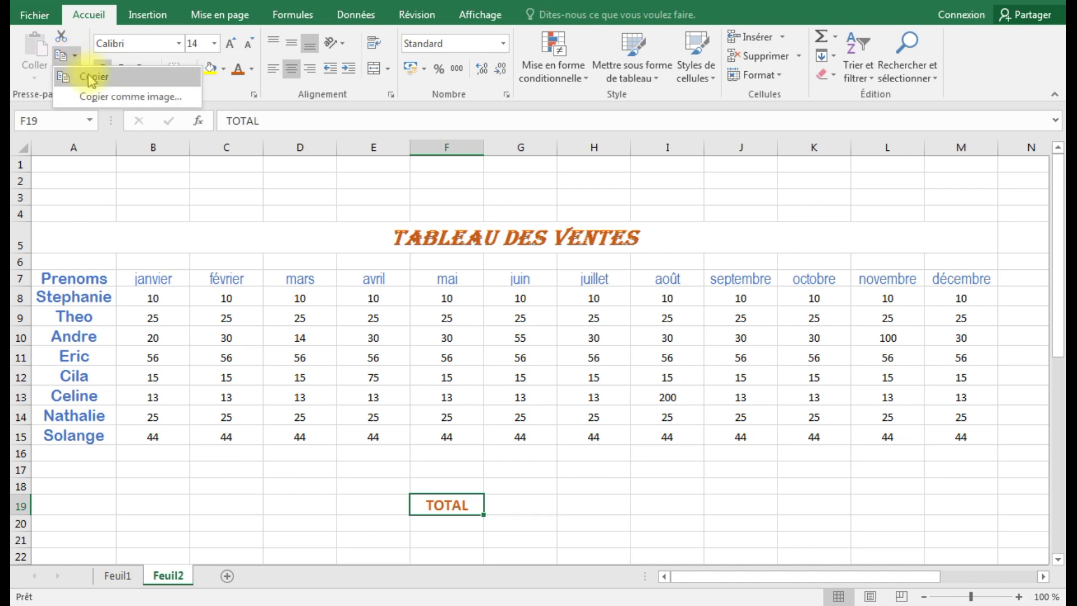
click(91, 78)
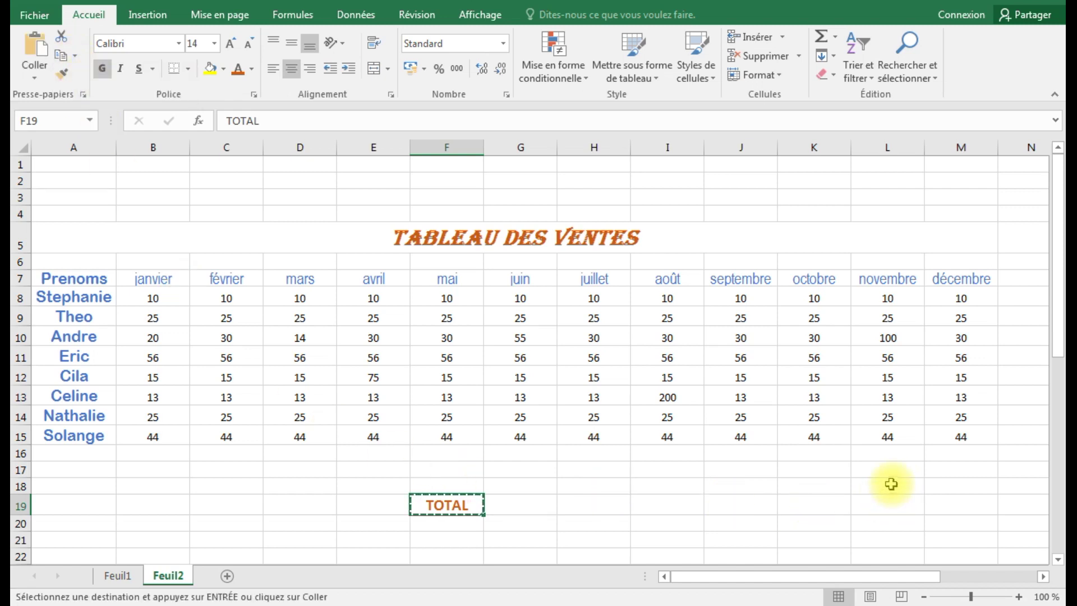
click(960, 486)
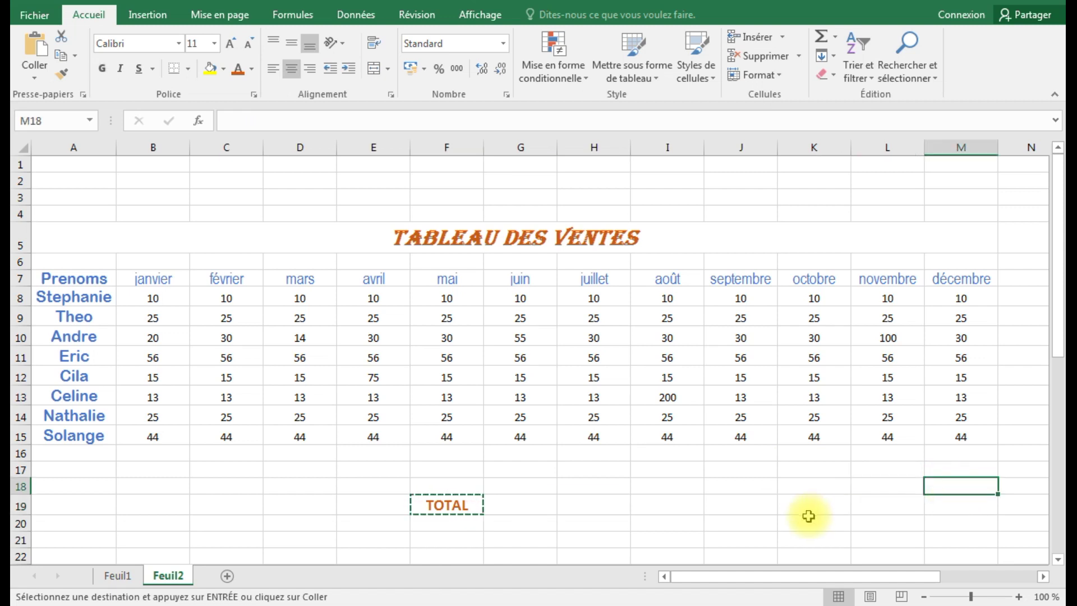
key(Return)
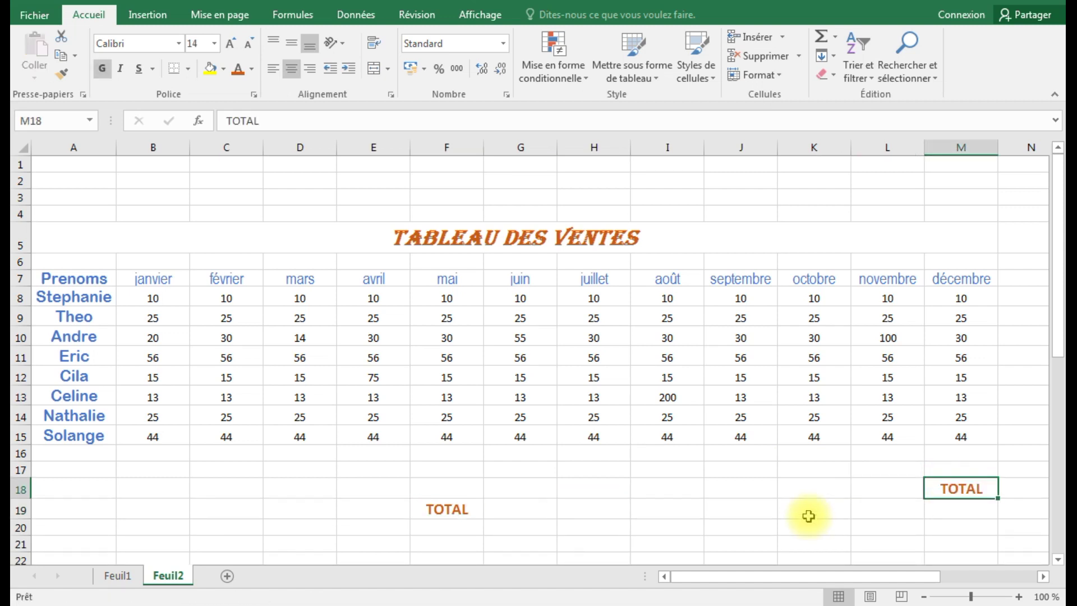
click(433, 507)
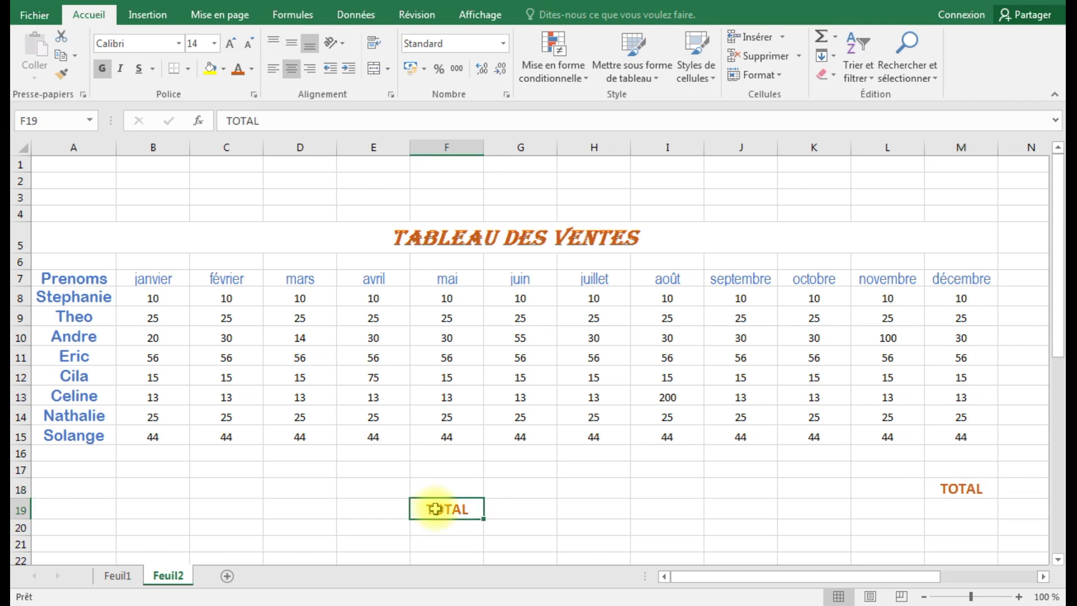
Clear the "TOTAL" labels from cells M18 and F19.
click(943, 486)
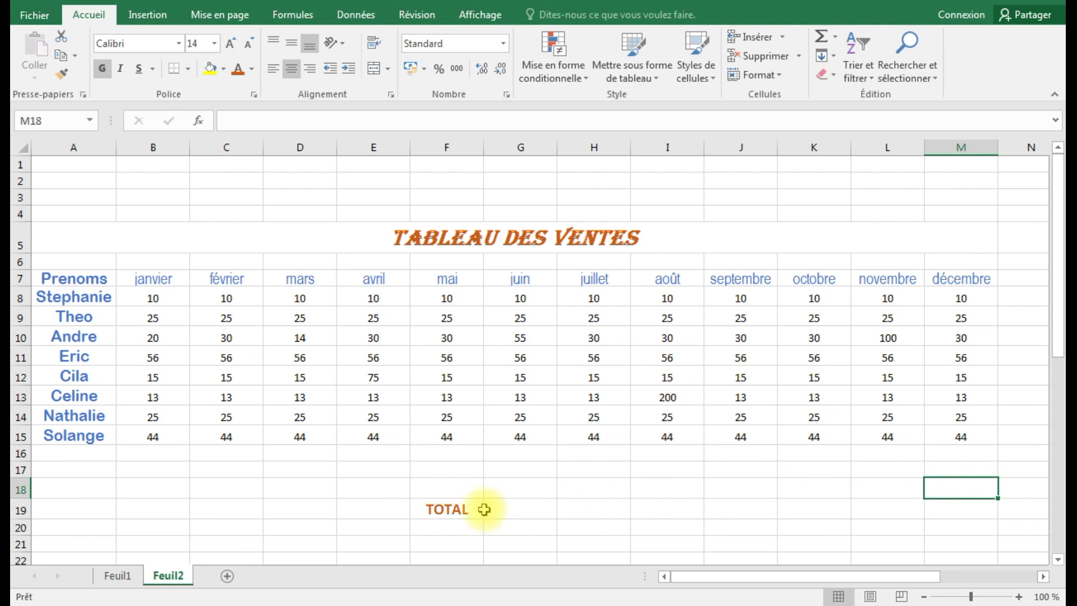
click(445, 508)
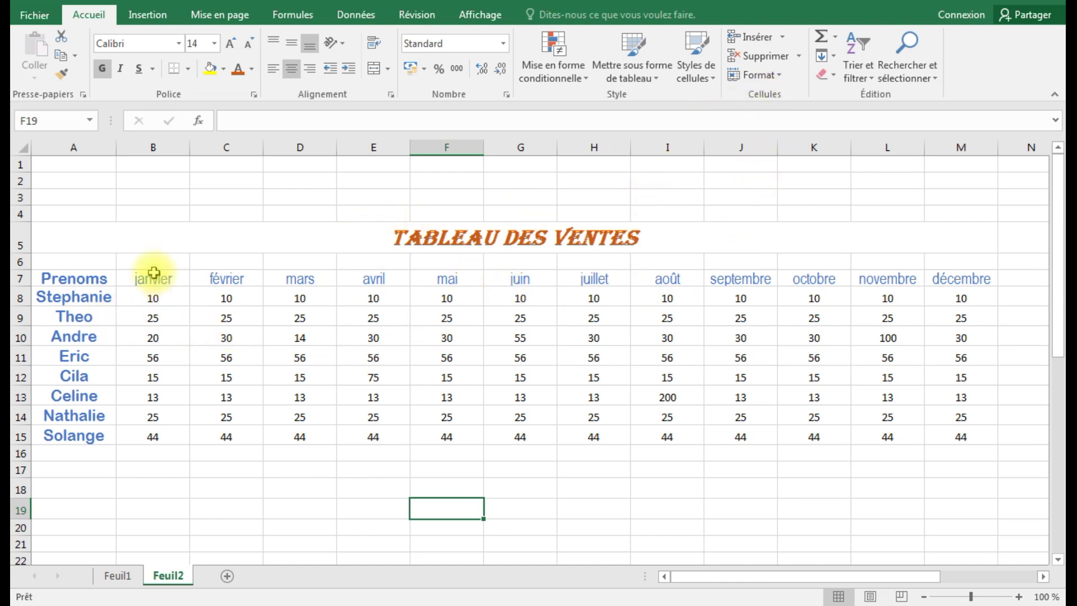
Insert two blank columns before the "janvier" column, at column B.
click(156, 146)
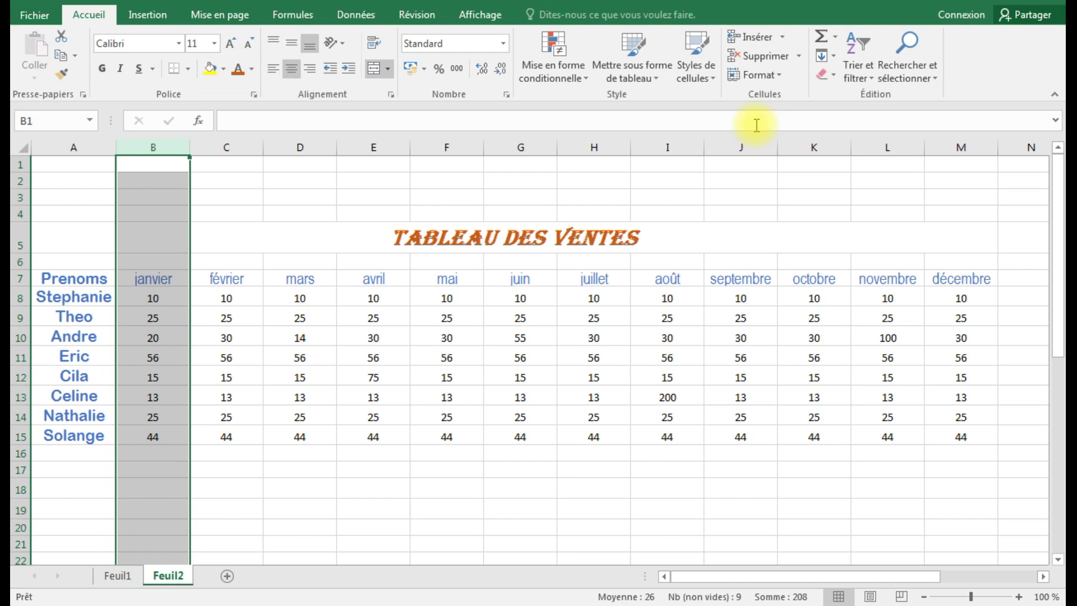
click(758, 40)
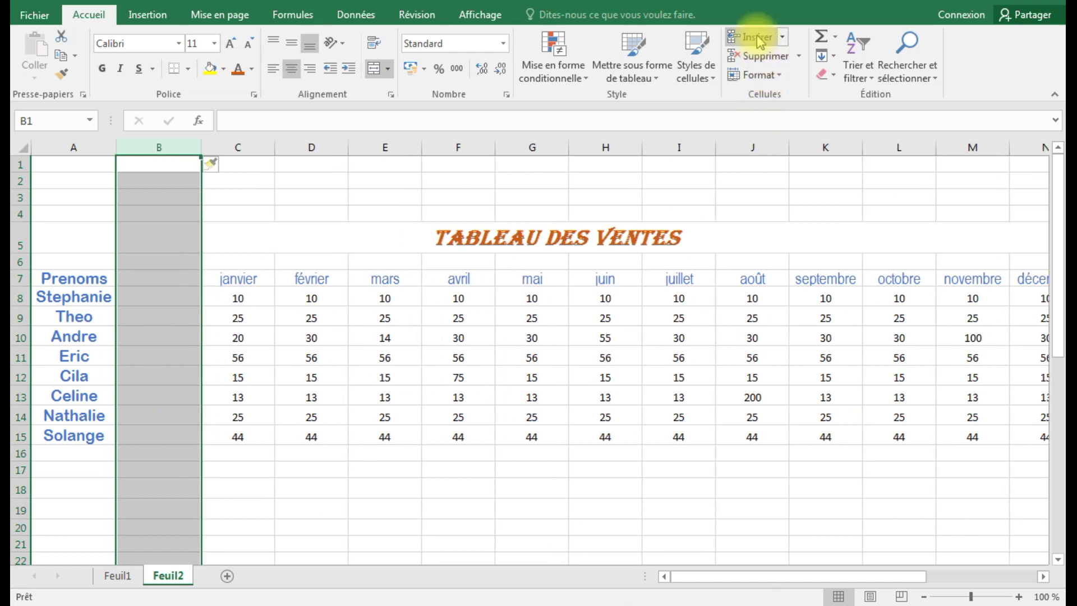
click(759, 39)
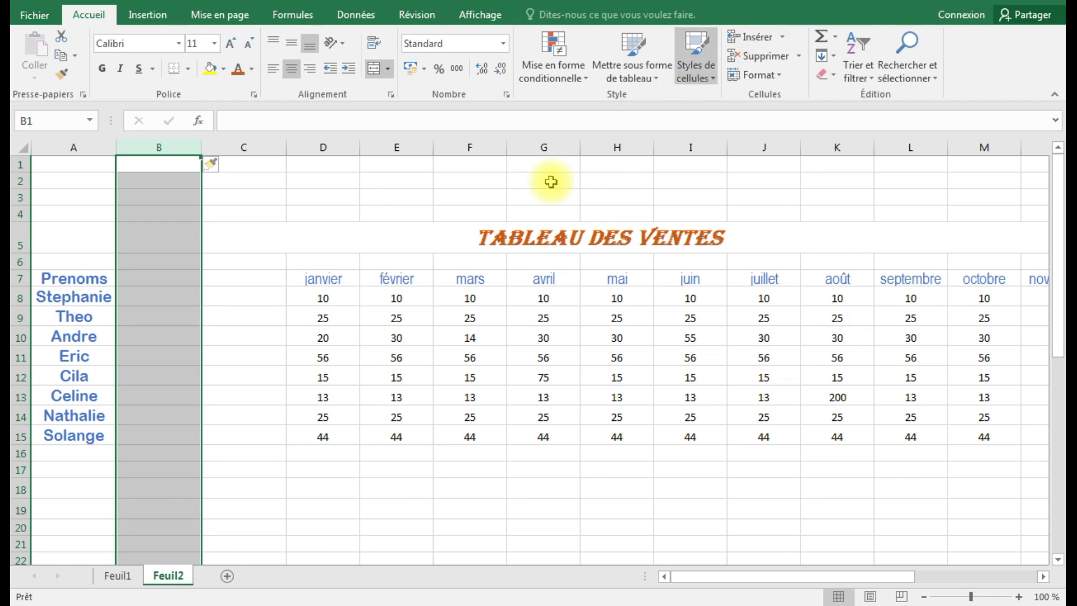
Insert two blank rows into the table above the data in row 10.
click(21, 336)
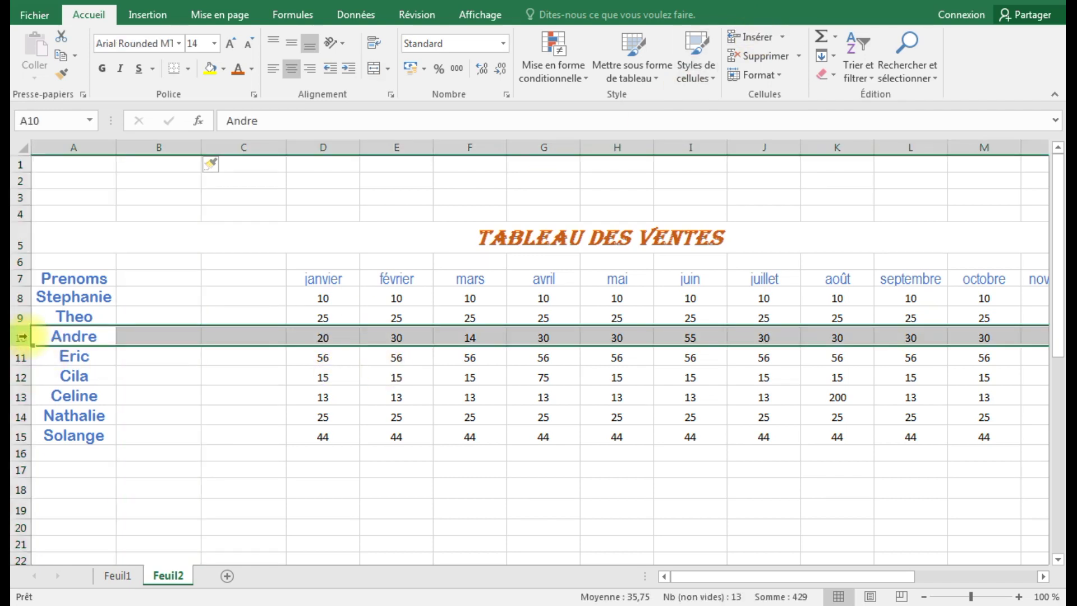
click(757, 38)
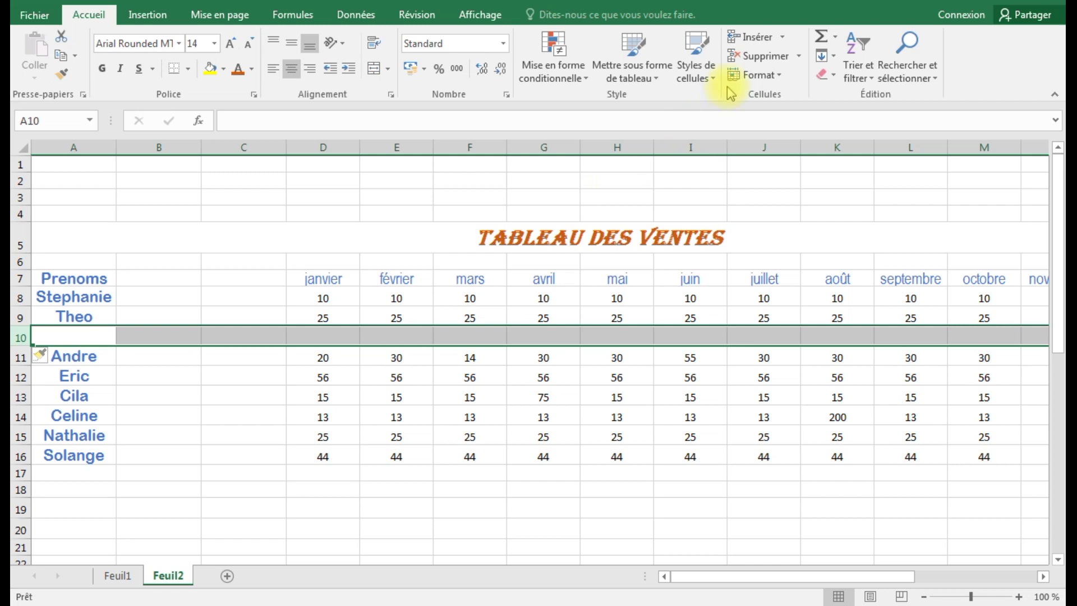
click(756, 43)
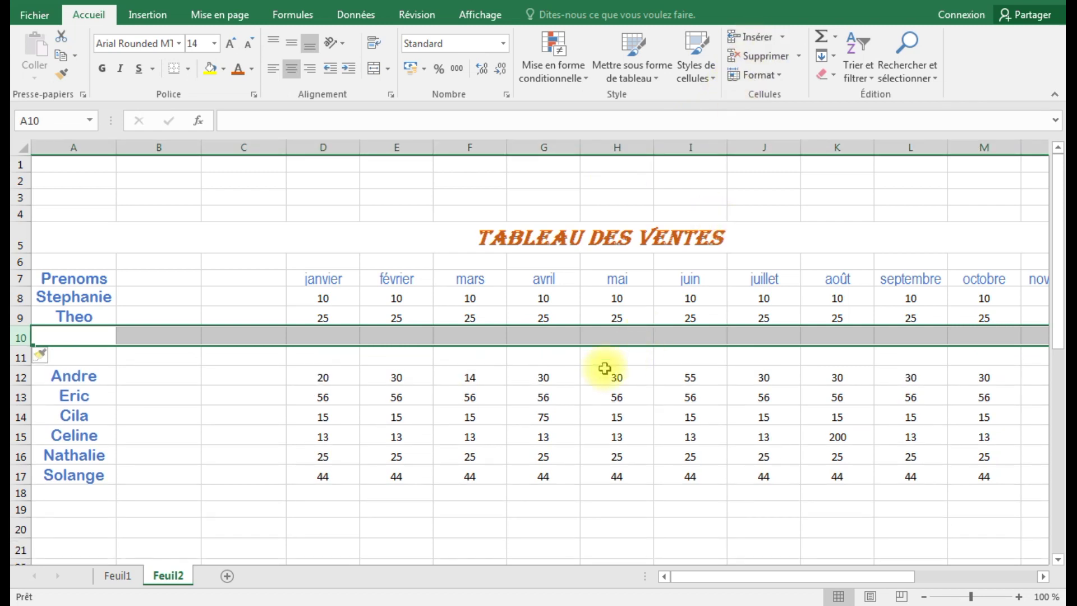
Delete the two blank columns B and C between "Prenoms" and "janvier".
drag(157, 147, 220, 147)
click(763, 55)
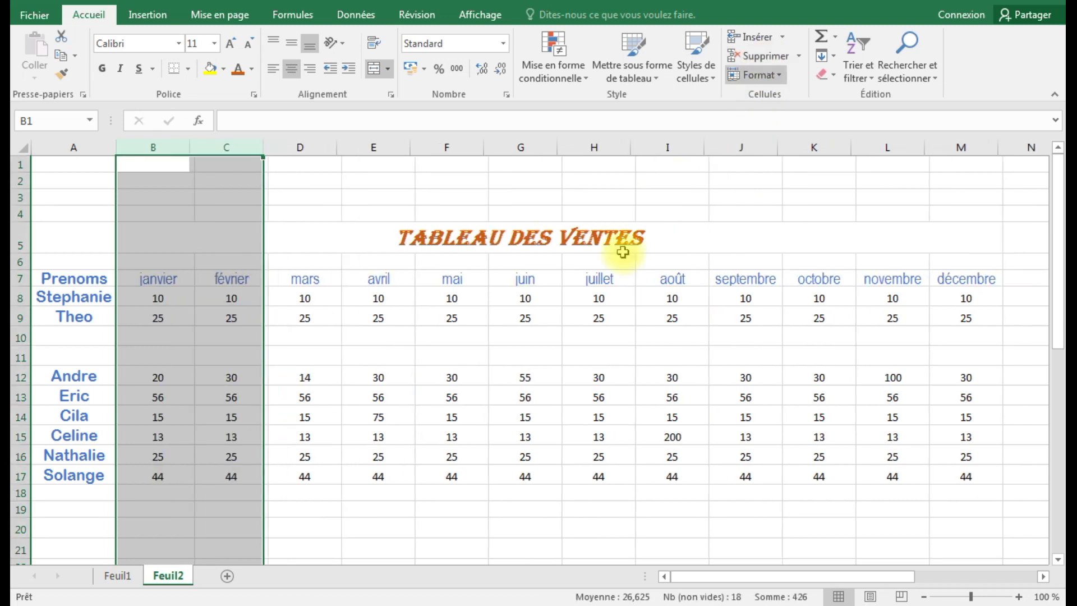
Delete the two blank rows 10 and 11 from the middle of the sales table.
drag(19, 335, 20, 357)
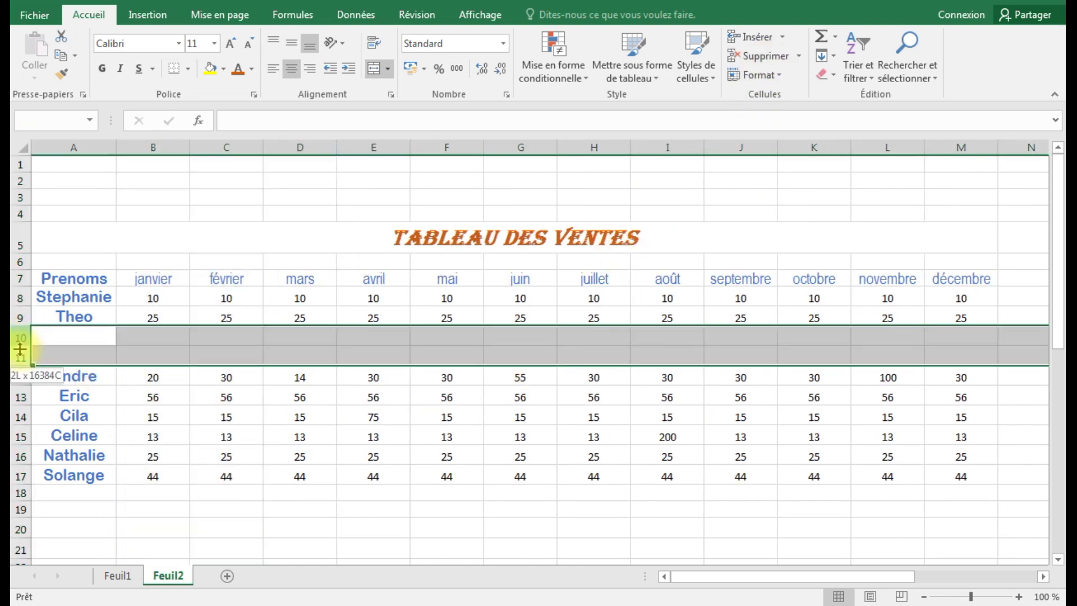
click(763, 55)
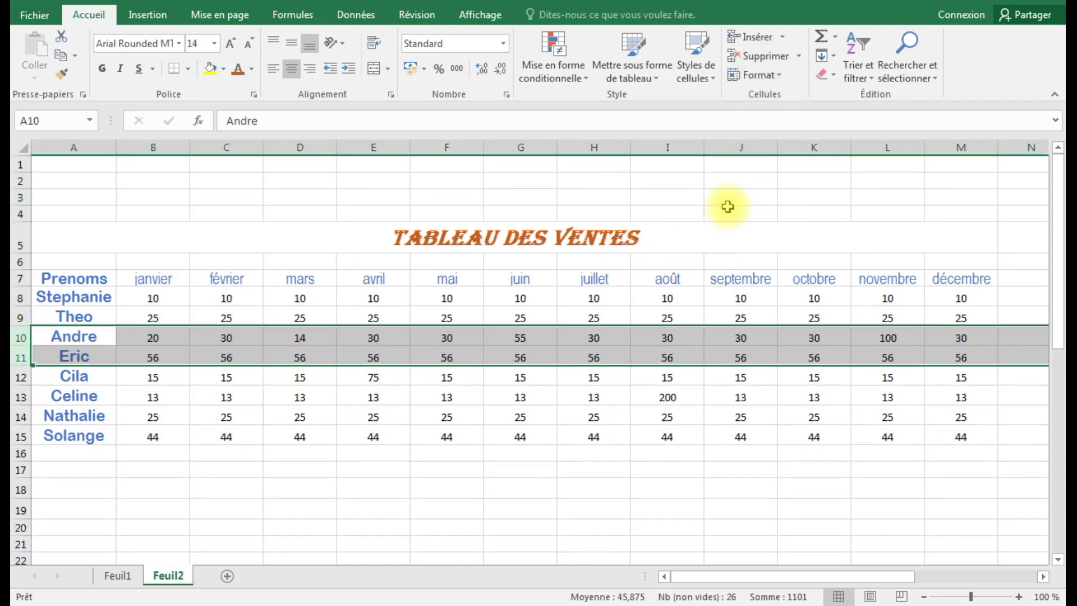
click(501, 487)
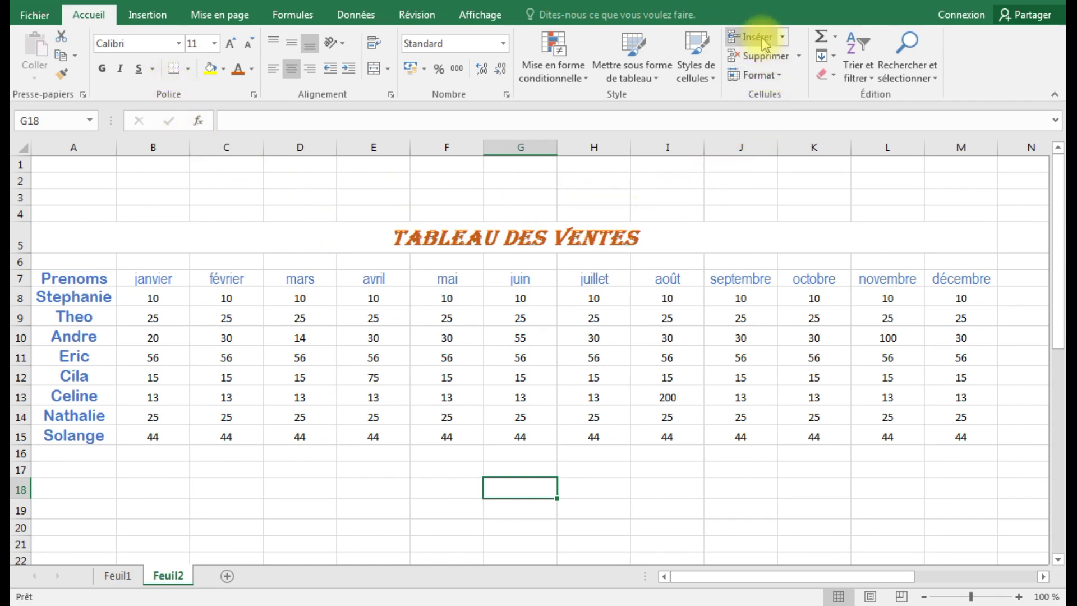
Set the height of header row 7 to 20.
click(767, 77)
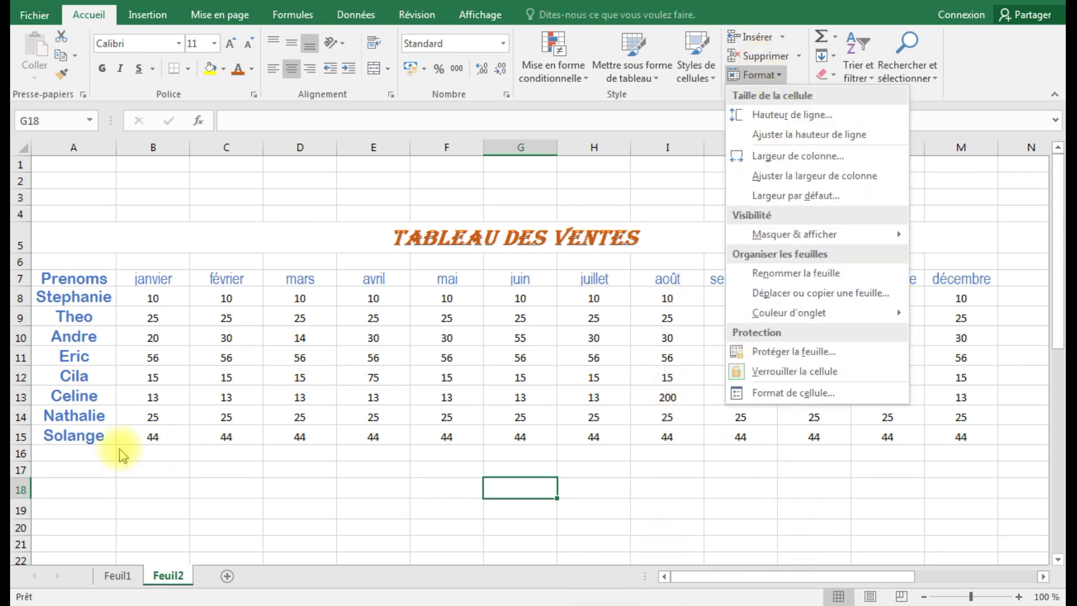
click(197, 471)
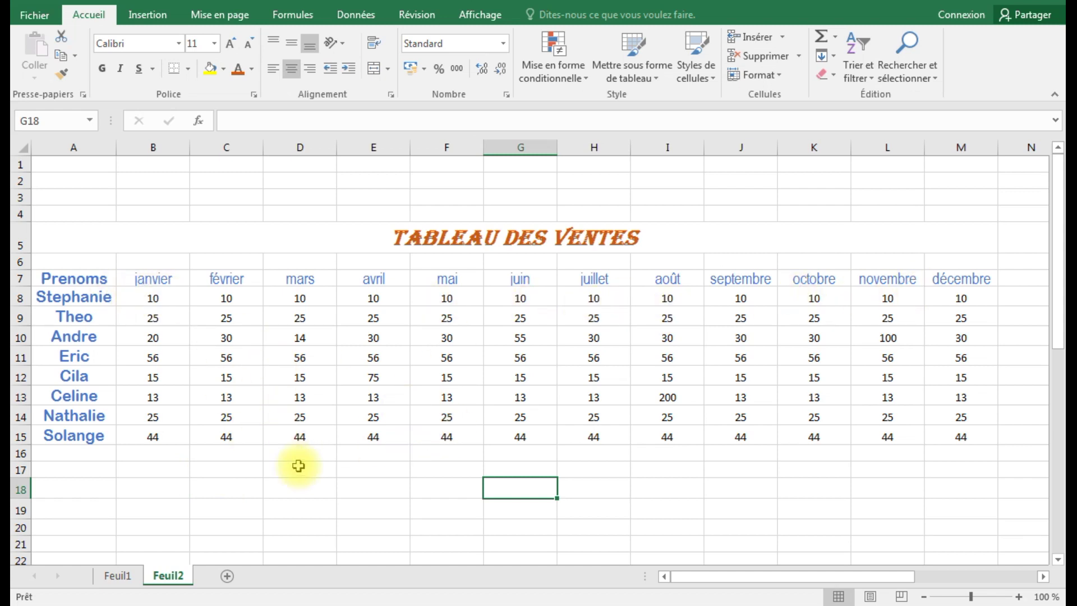
click(20, 278)
drag(26, 285, 26, 286)
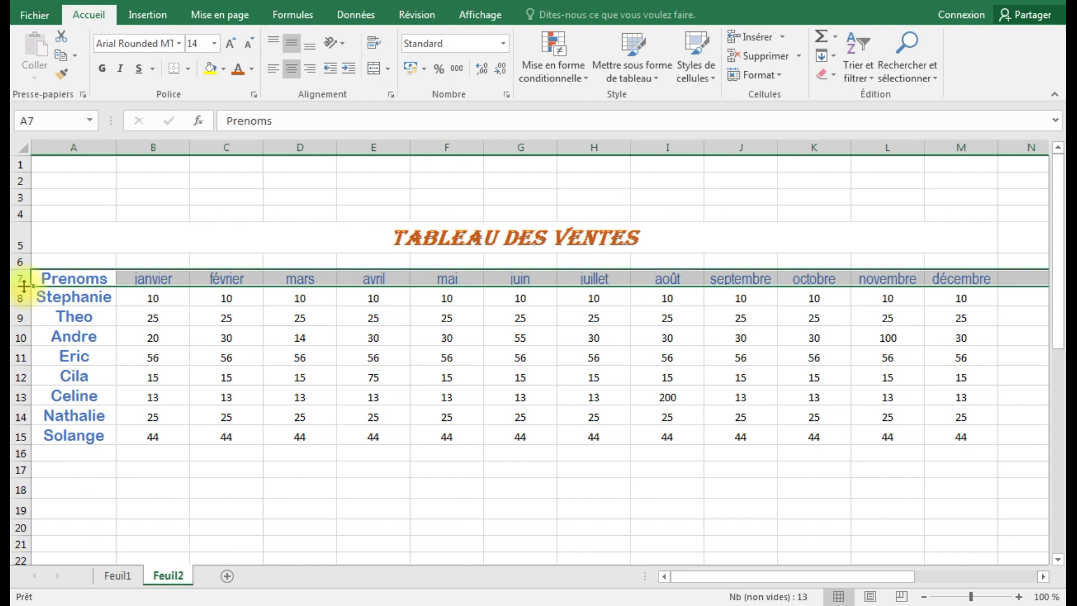
click(309, 50)
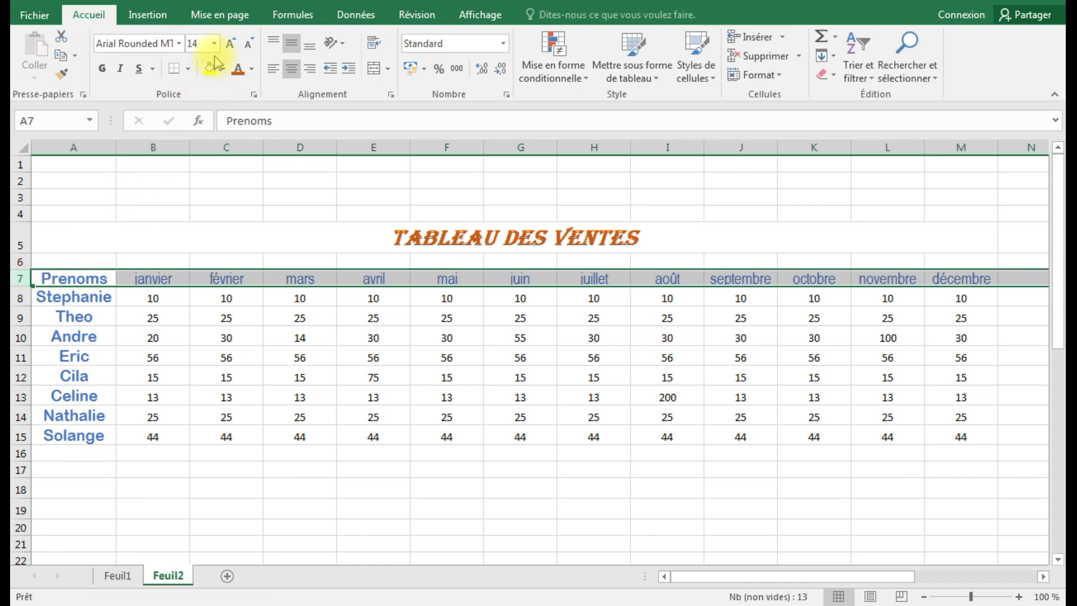
click(784, 75)
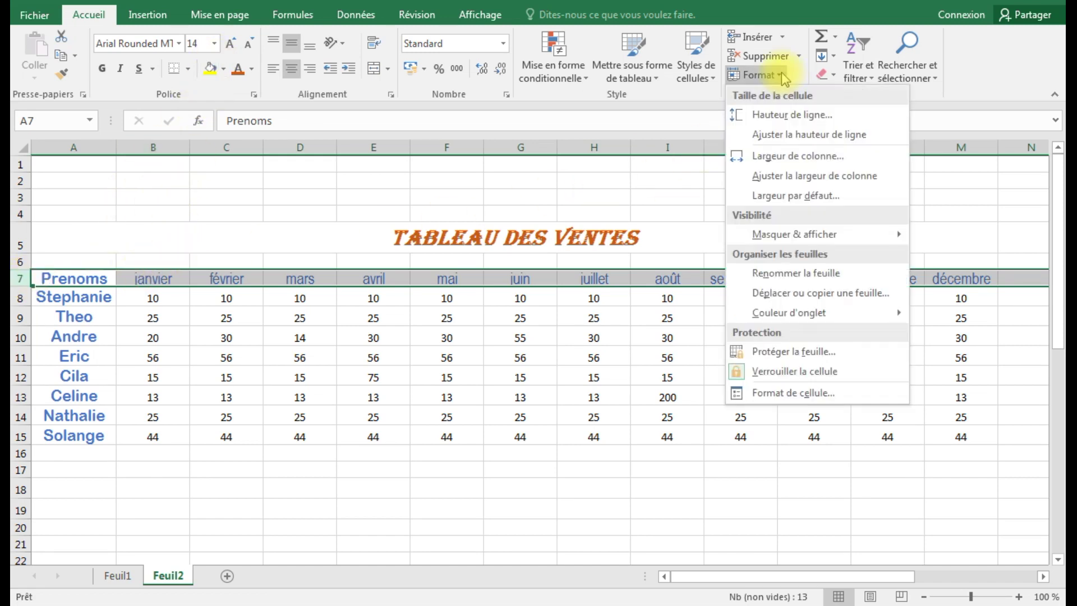
click(801, 116)
text(15)
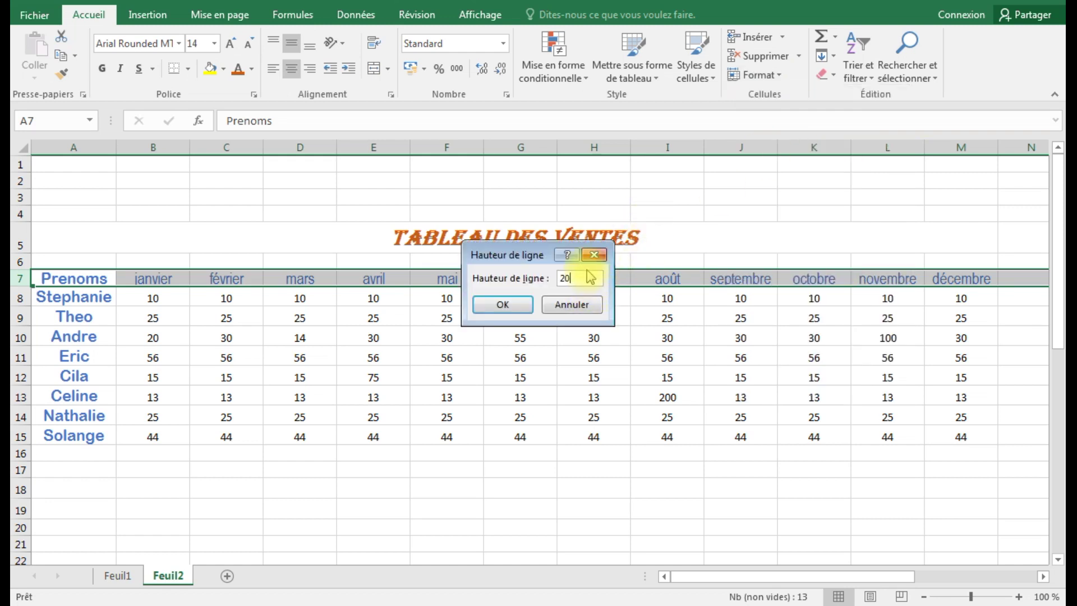
key(Return)
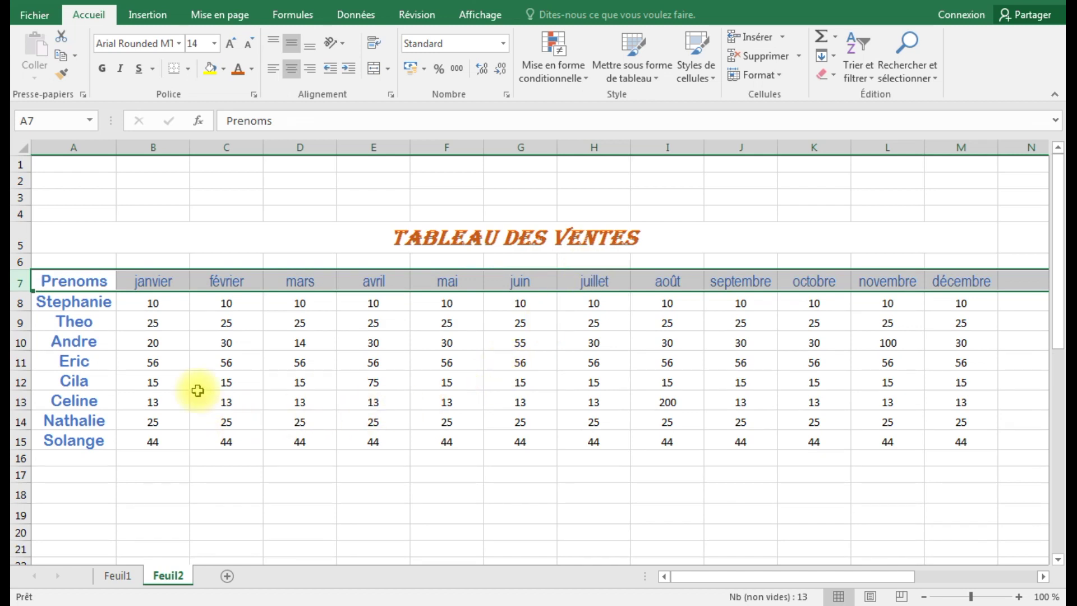
Increase the height of header row 7 to 25.
click(784, 80)
click(771, 113)
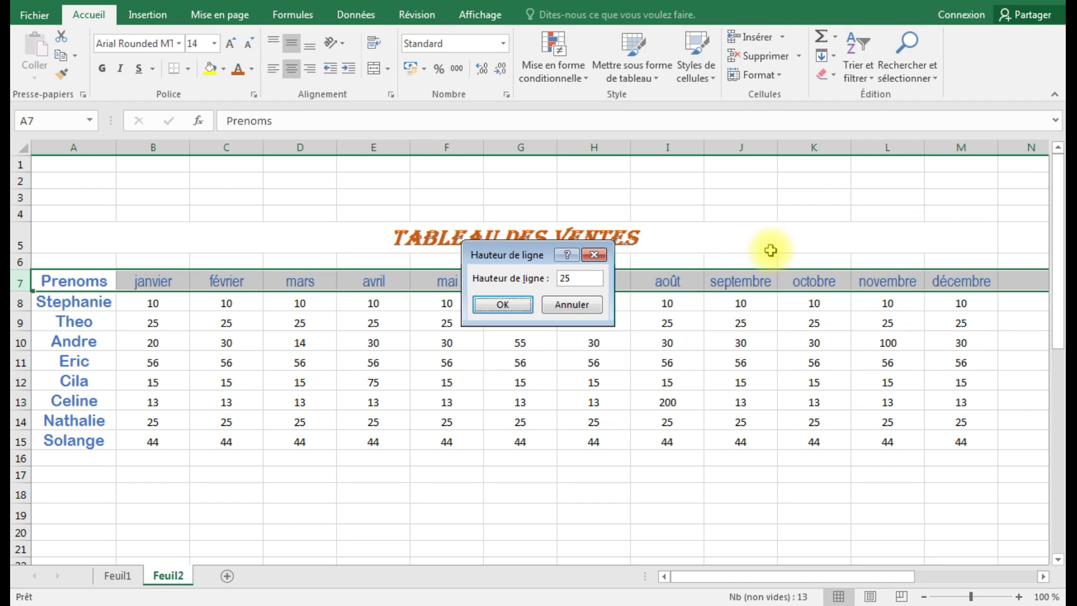
text(25)
key(Return)
click(365, 480)
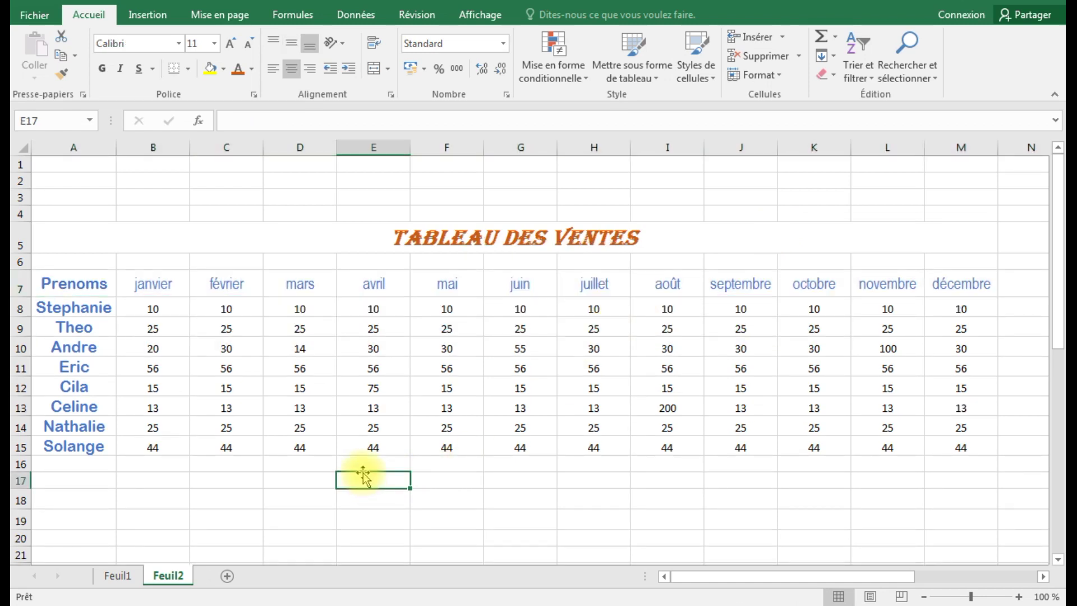
Try bottom, middle and top vertical alignment on the month headers in B7:M7, ending with top alignment.
click(149, 283)
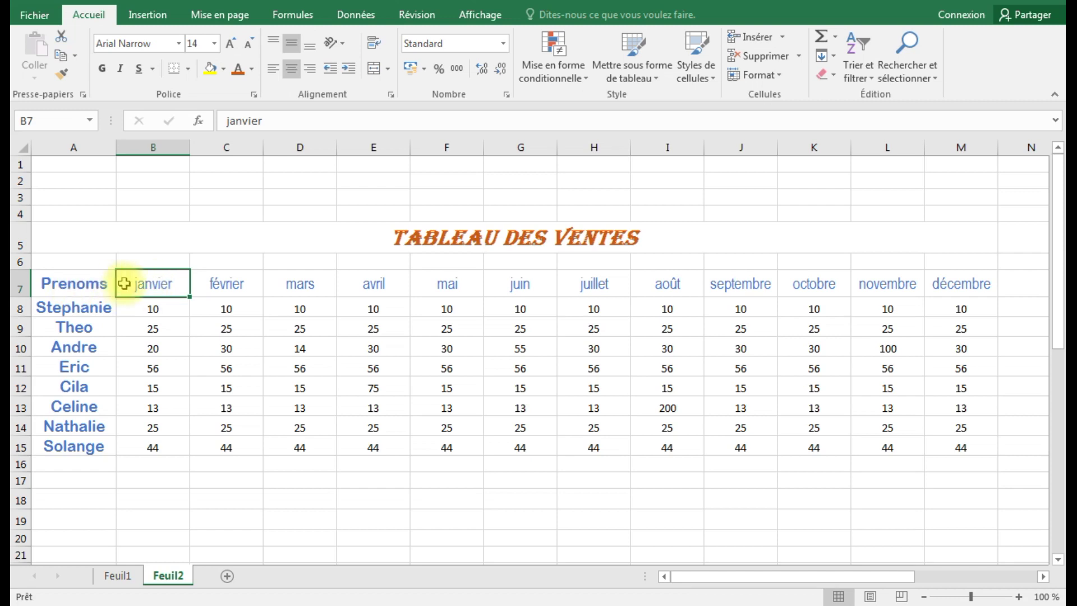
drag(138, 283, 936, 284)
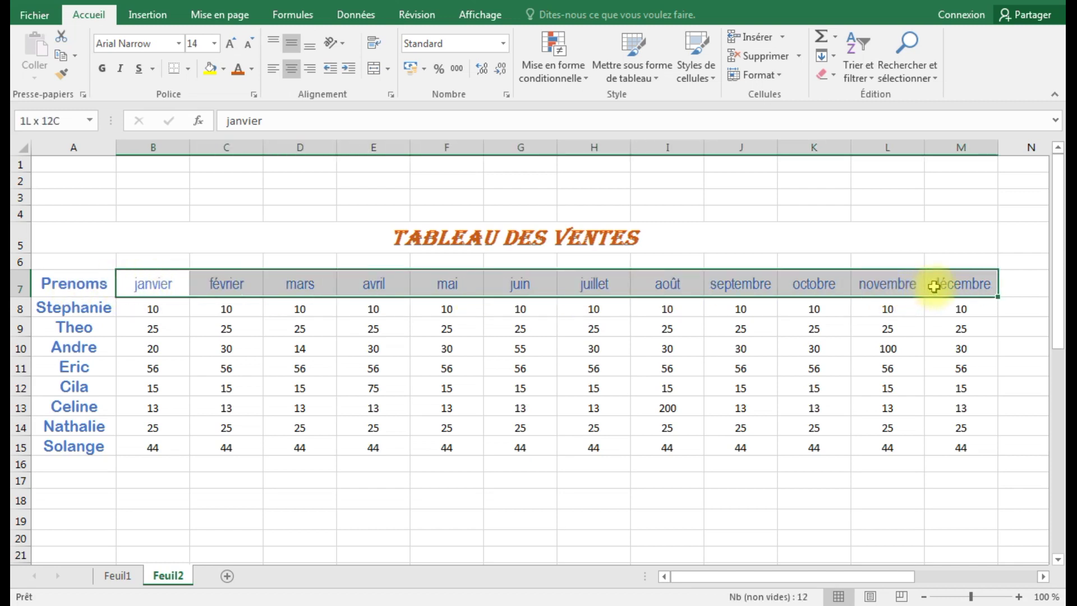
click(311, 45)
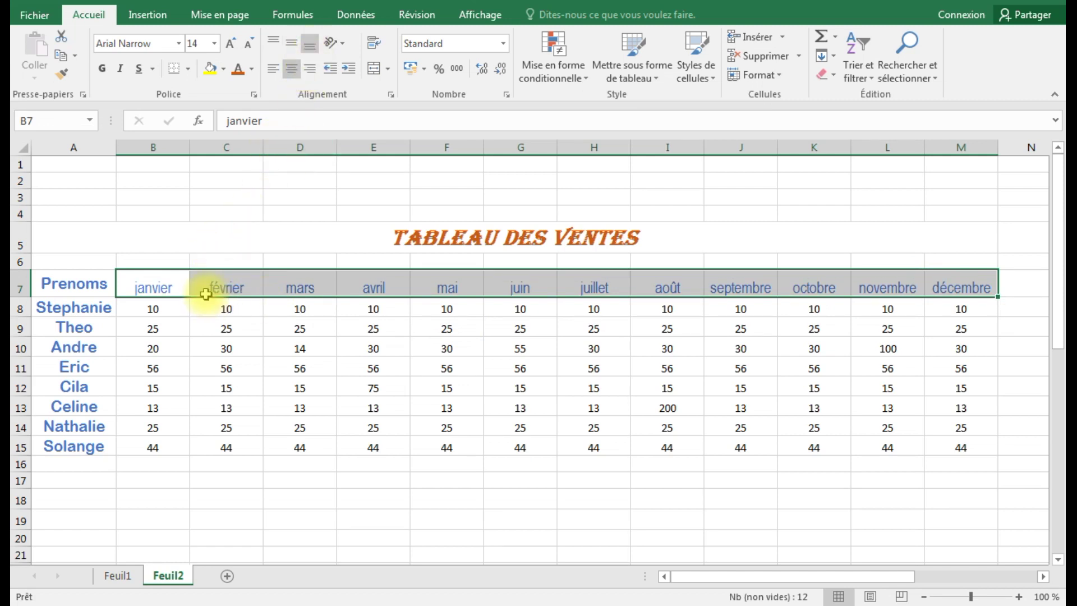
click(296, 45)
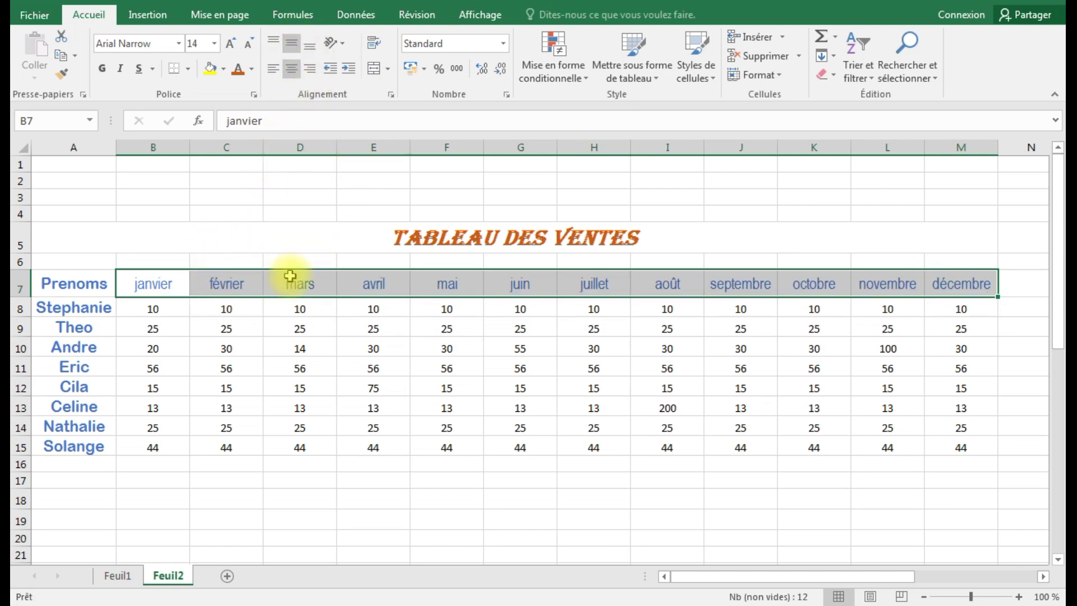
click(273, 41)
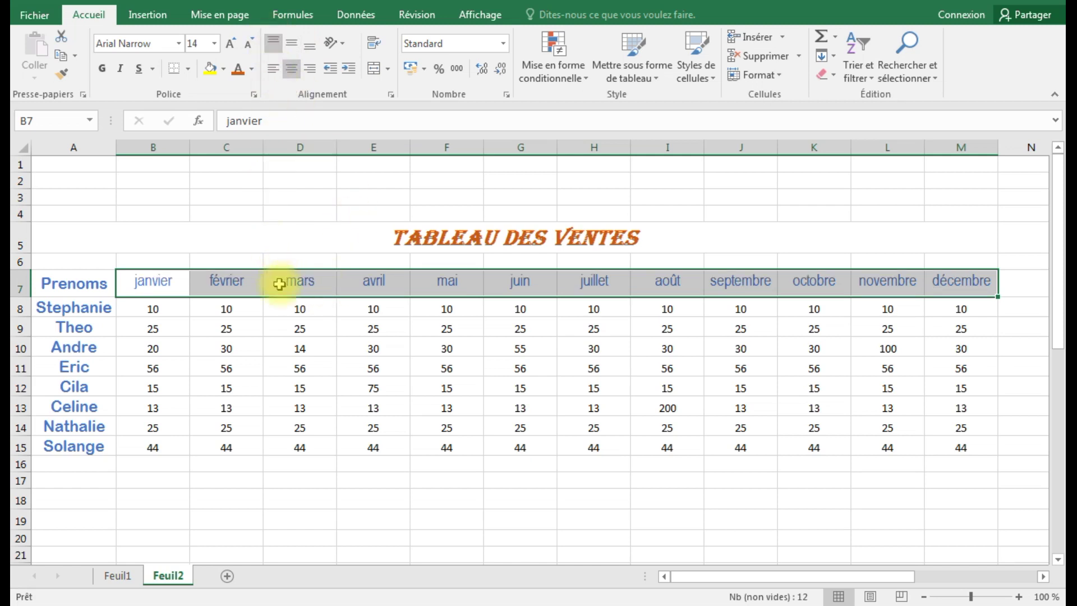
Set the height of header row 7 to 40.
click(20, 283)
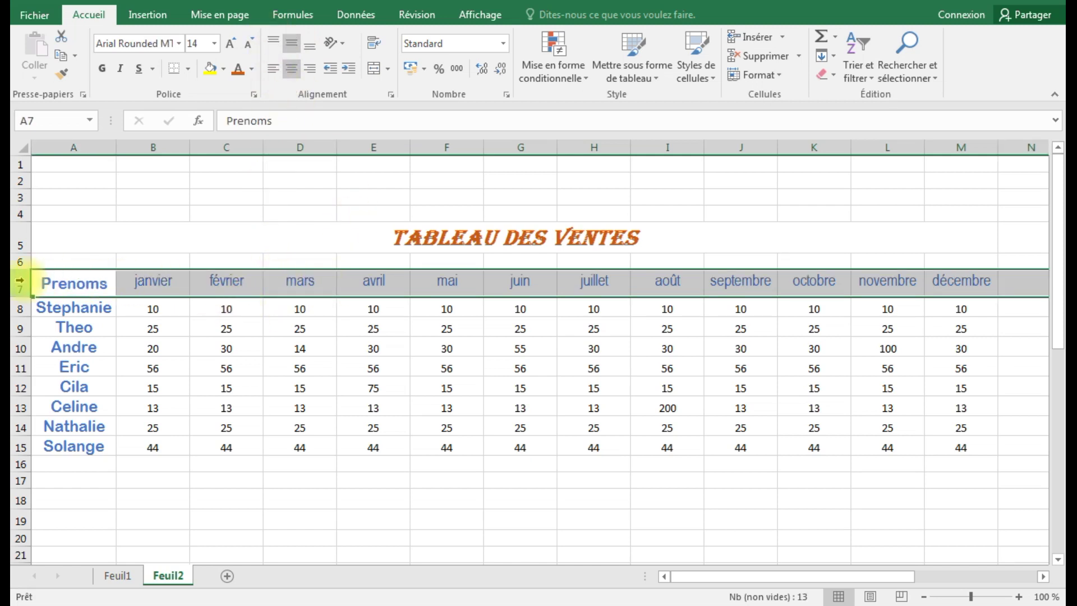
click(781, 75)
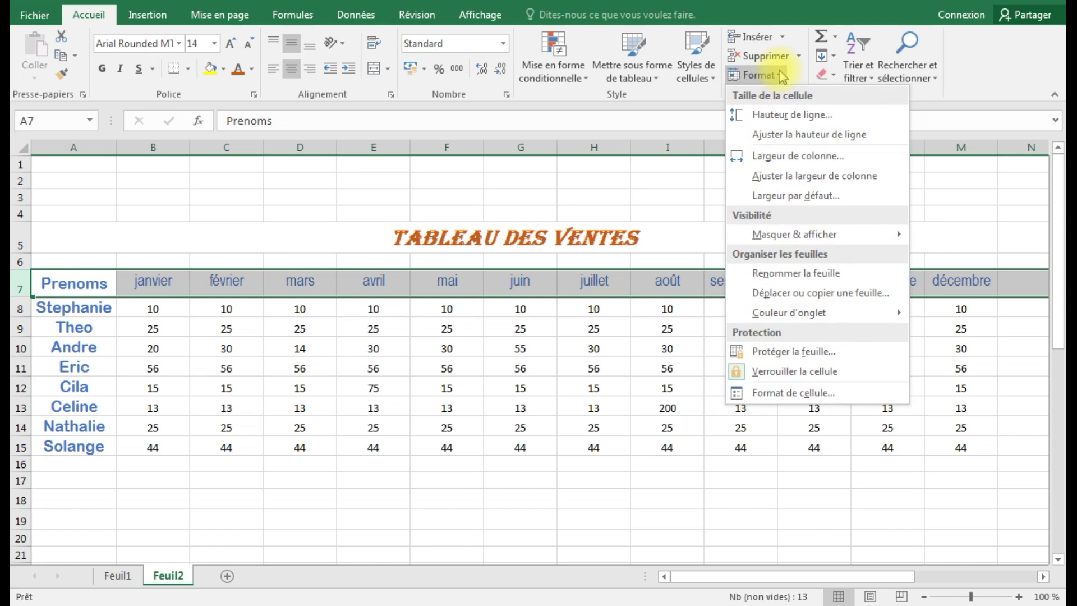
click(783, 115)
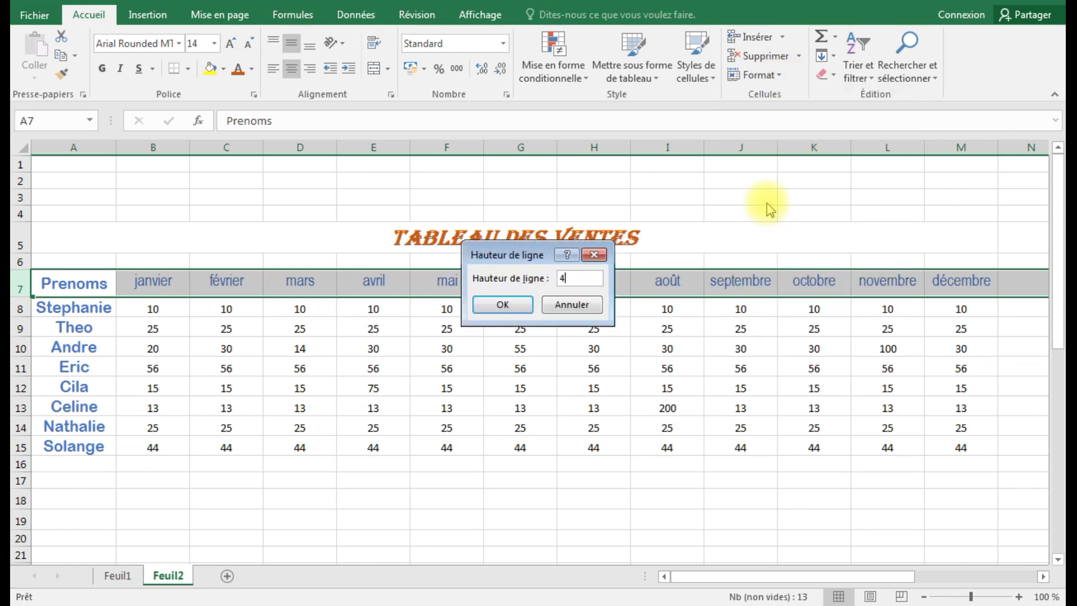
text(40)
key(Return)
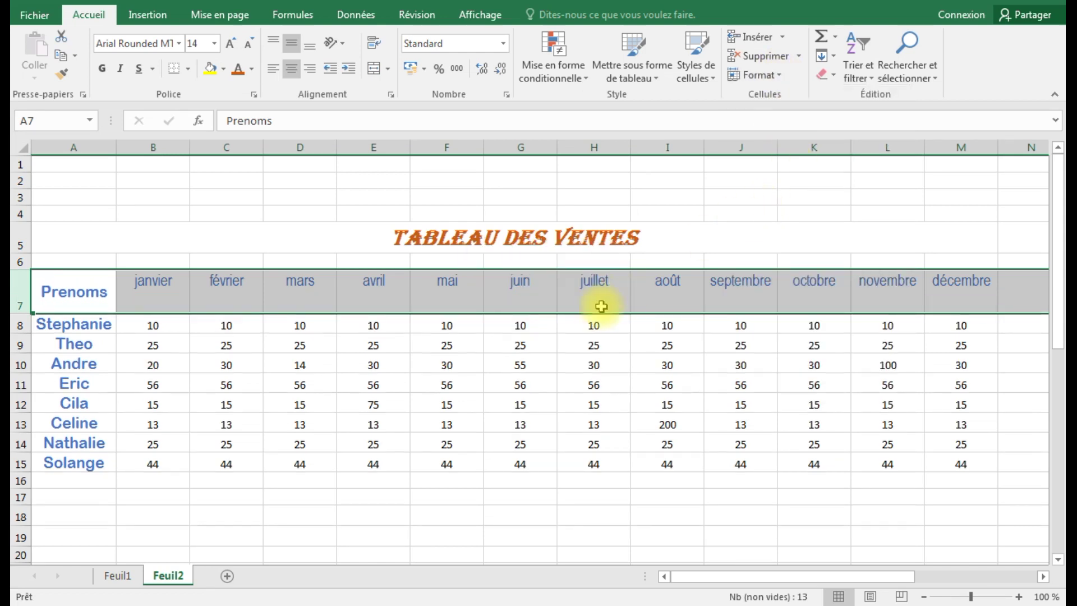
Make the month headers in B7:M7 bold and align them vertically to the middle of their cells.
click(166, 297)
drag(166, 297, 948, 287)
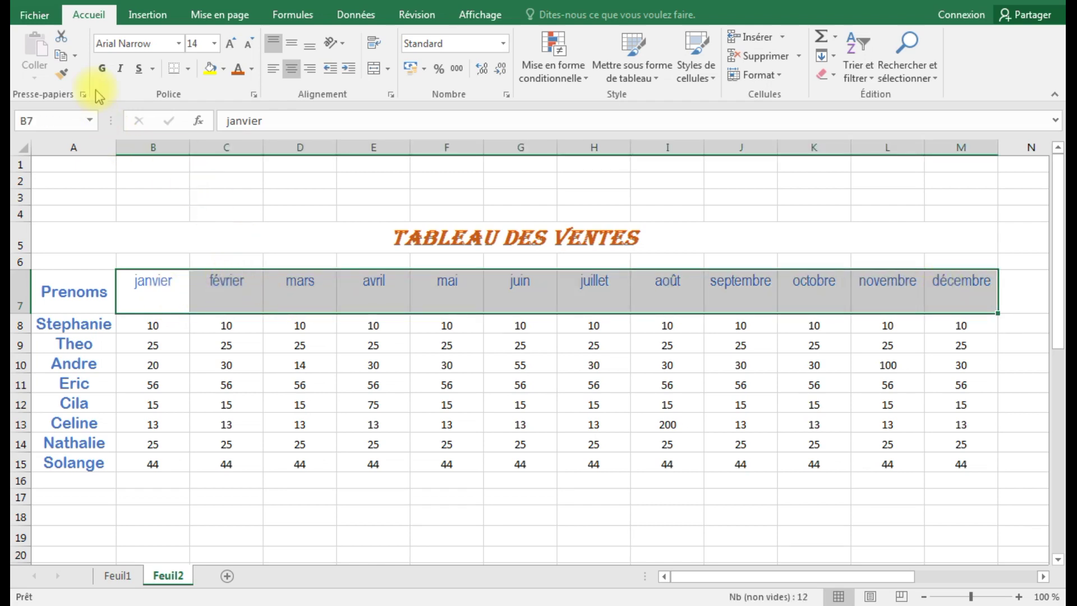
click(103, 69)
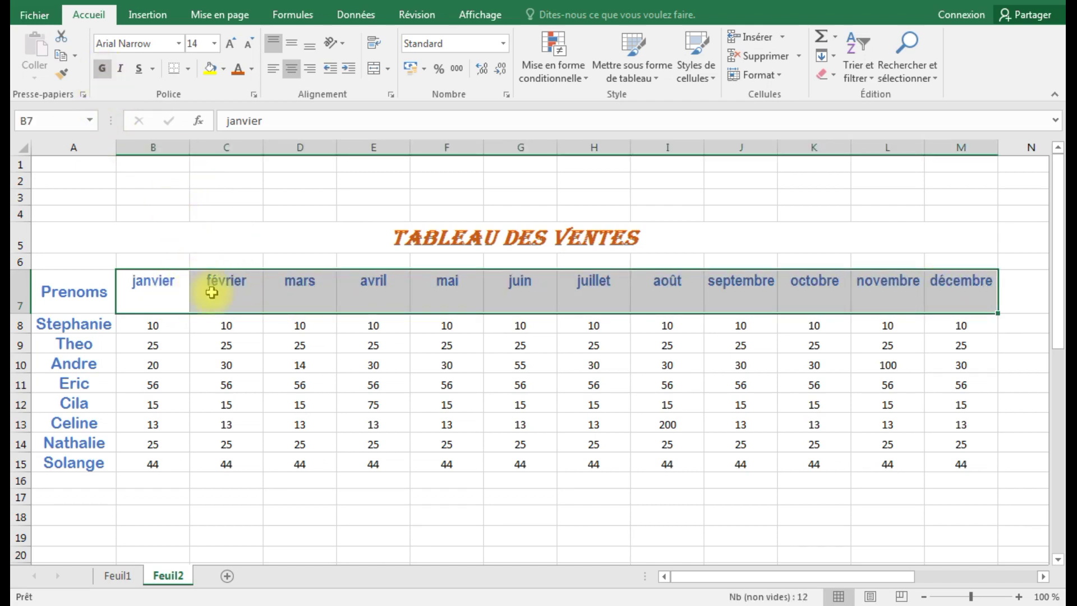
click(284, 42)
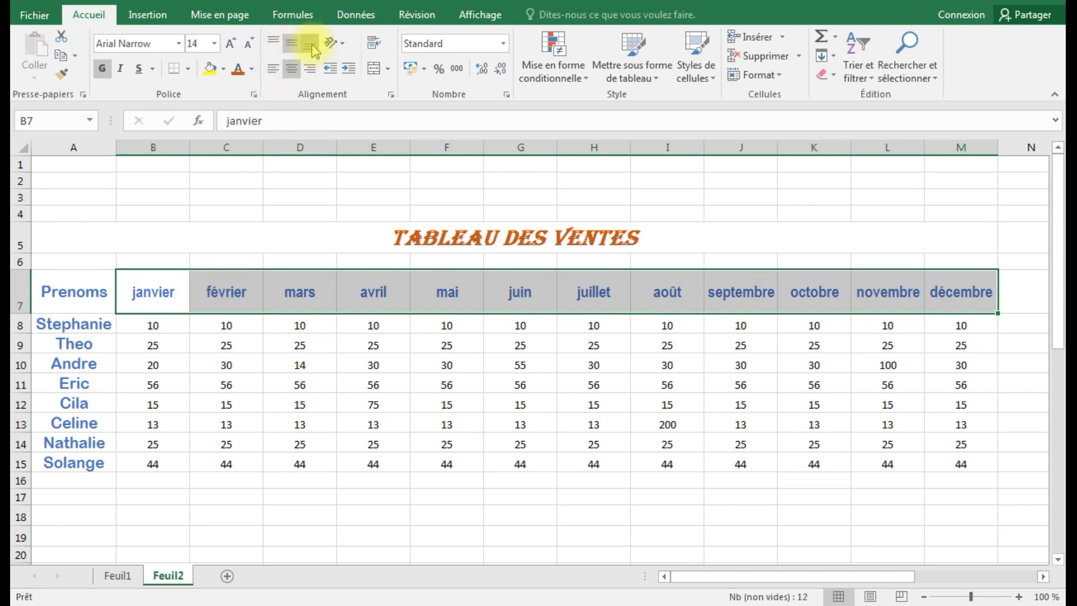
click(310, 45)
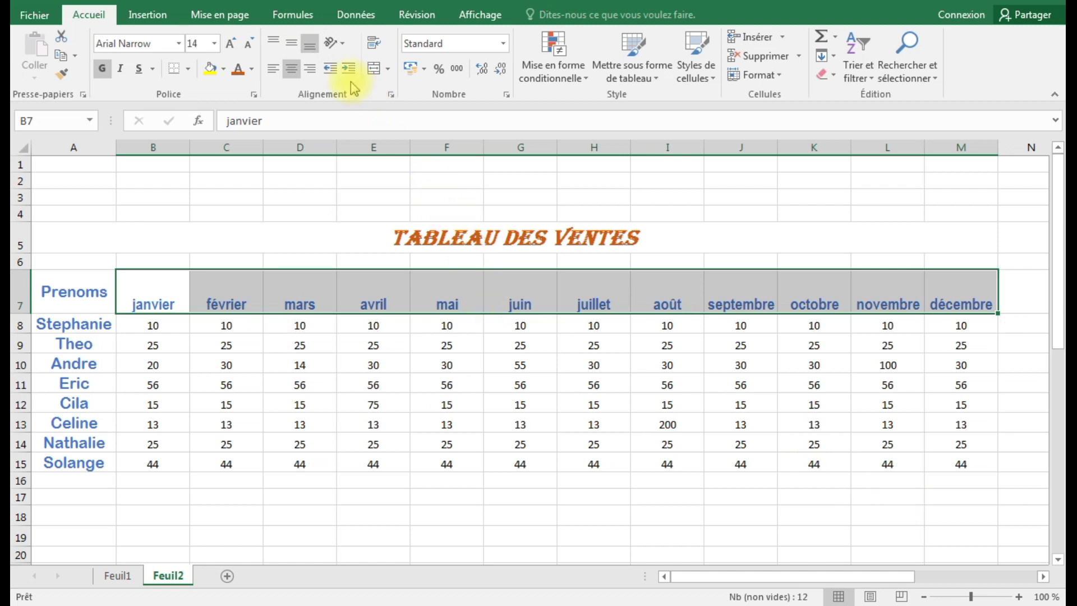
click(290, 45)
click(591, 402)
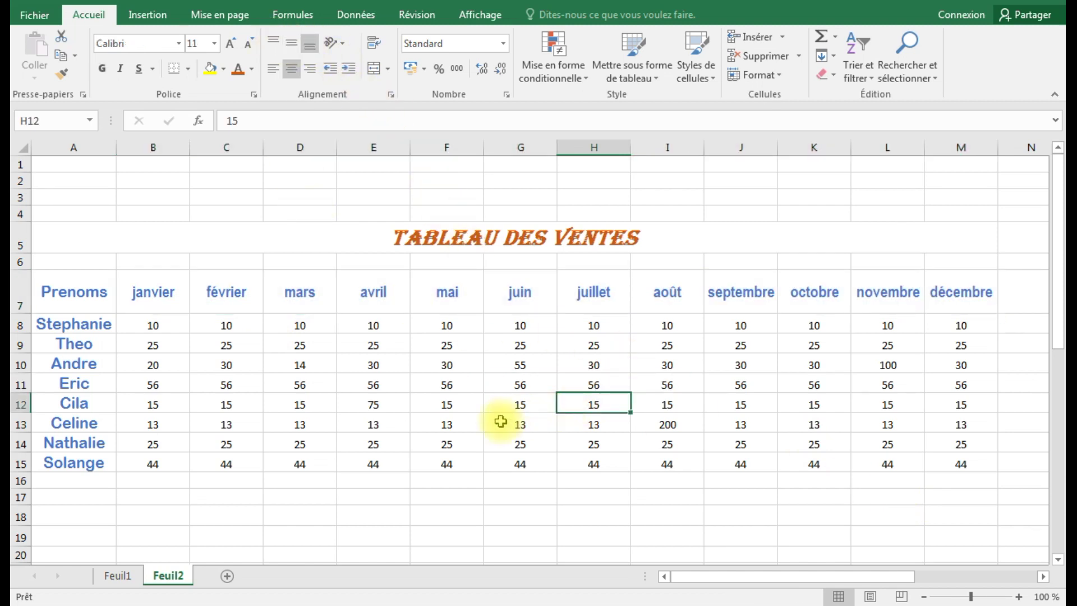
Apply all borders to the whole sales table, from "Prenoms" in A7 to cell M15.
scroll(470, 454, down, 2)
scroll(460, 447, up, 2)
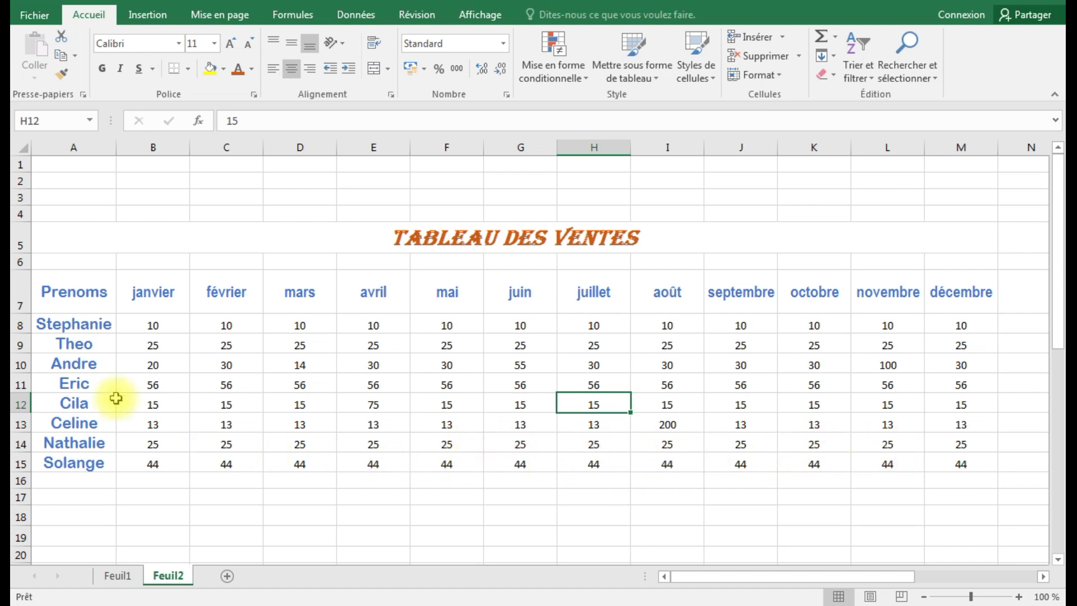
click(69, 284)
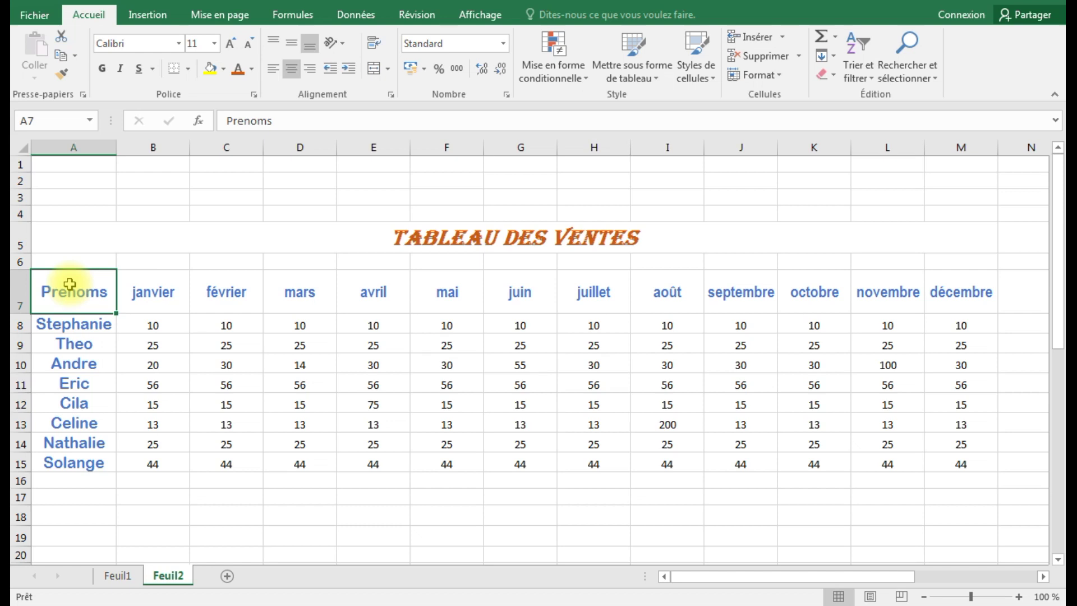
drag(71, 288, 976, 459)
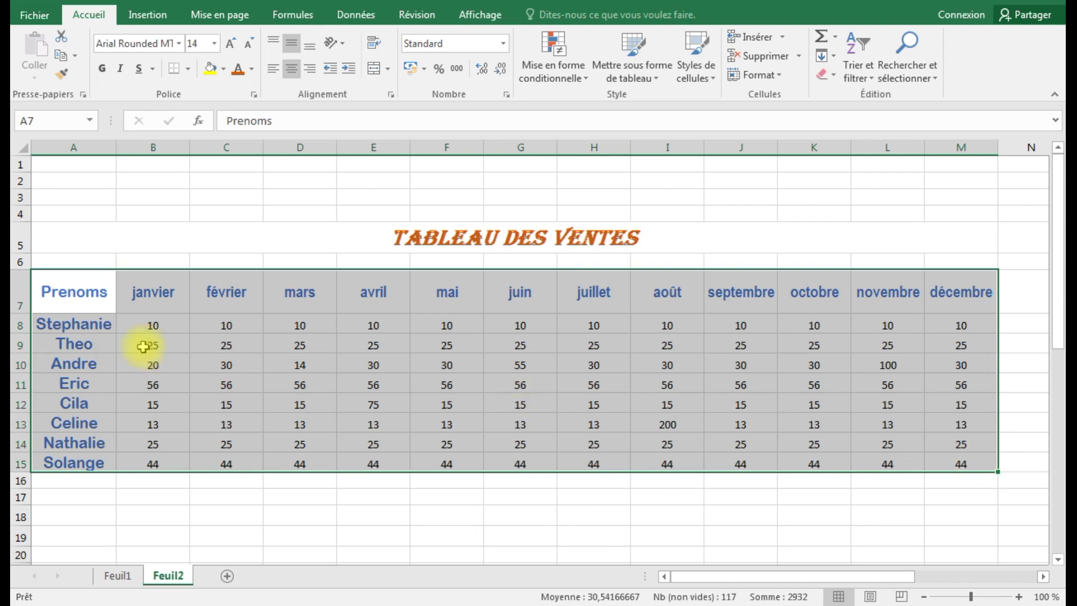
click(83, 285)
drag(83, 284, 939, 456)
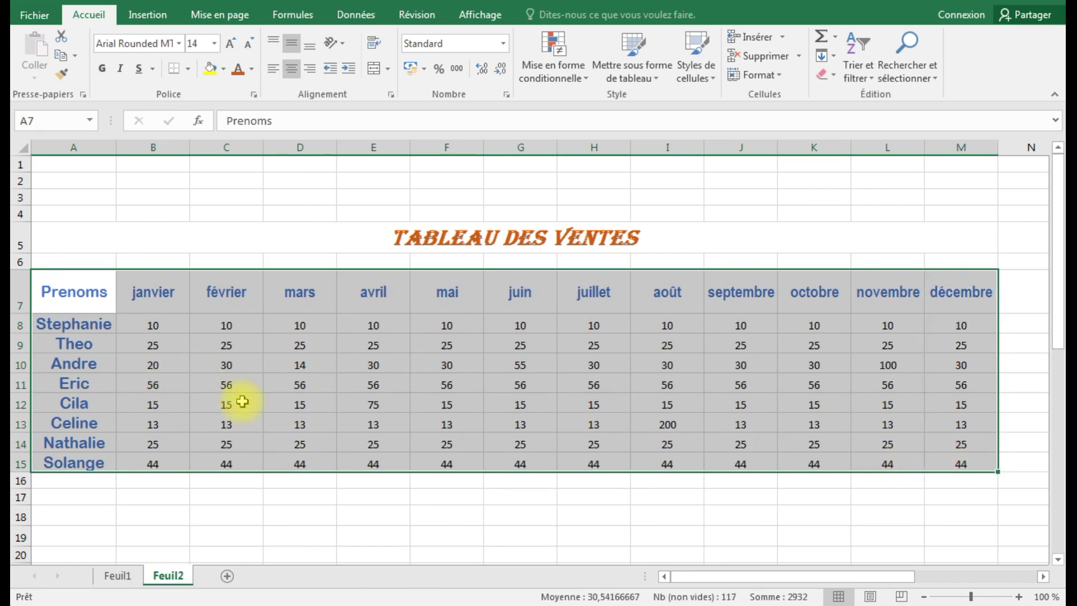
click(187, 69)
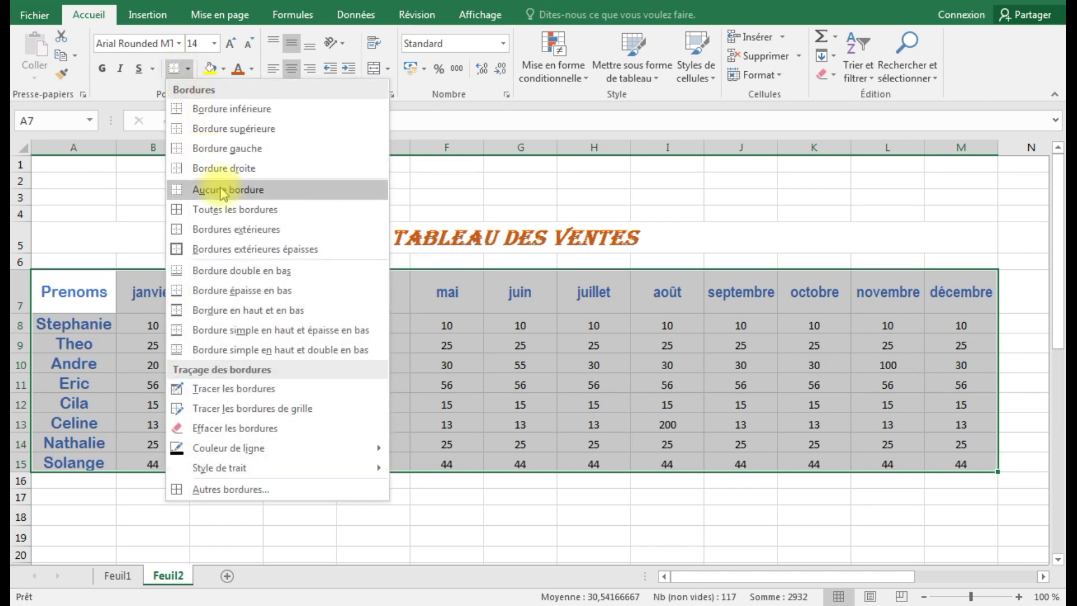
click(207, 210)
click(546, 518)
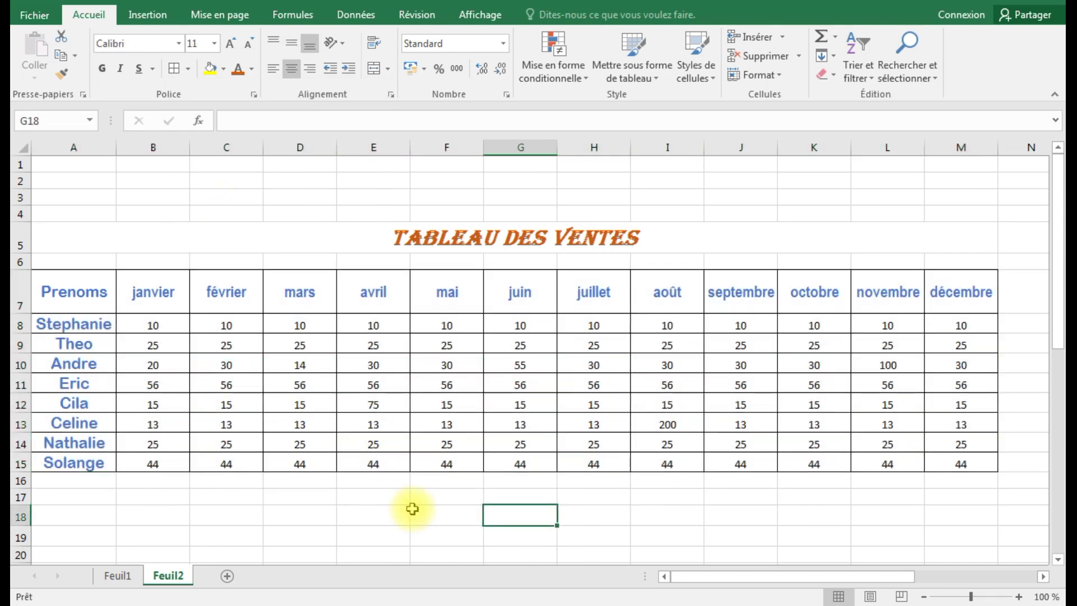
Apply thick outside borders to the merged title cell "TABLEAU DES VENTES" in row 5.
click(433, 232)
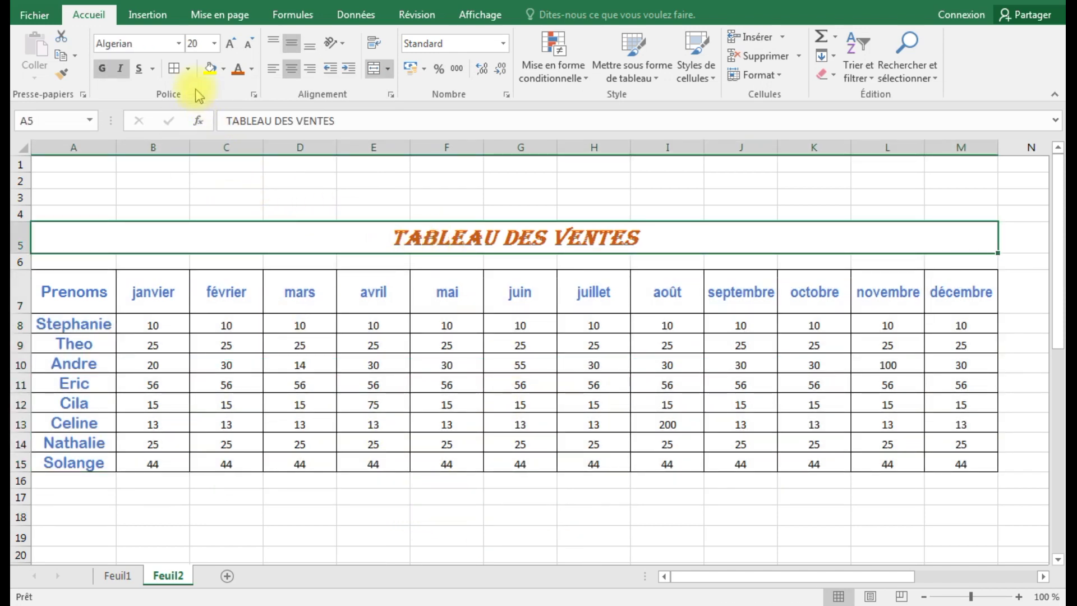
click(188, 70)
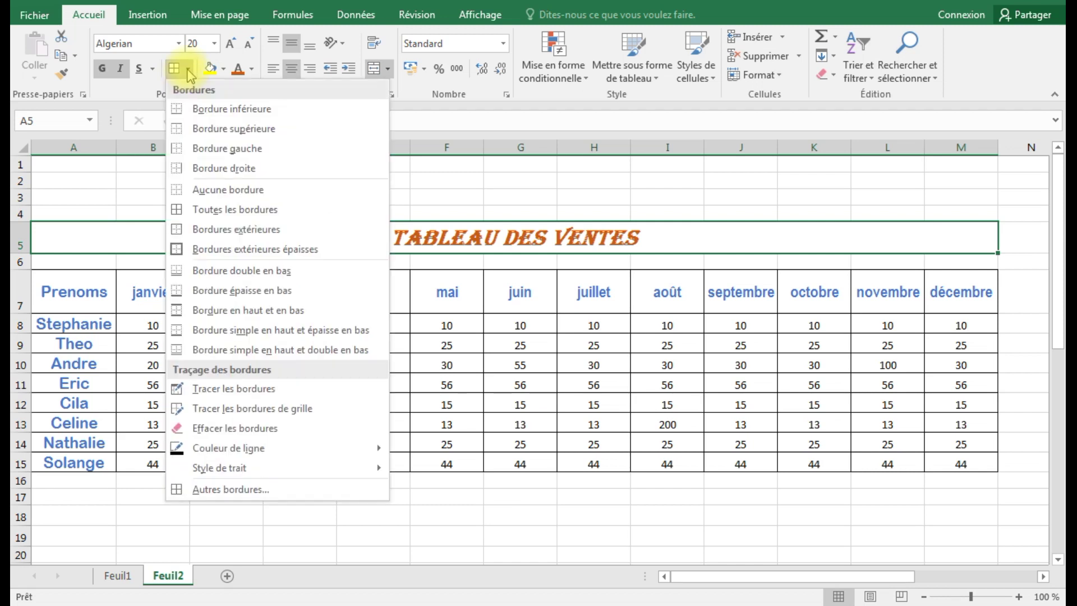
click(219, 247)
click(380, 265)
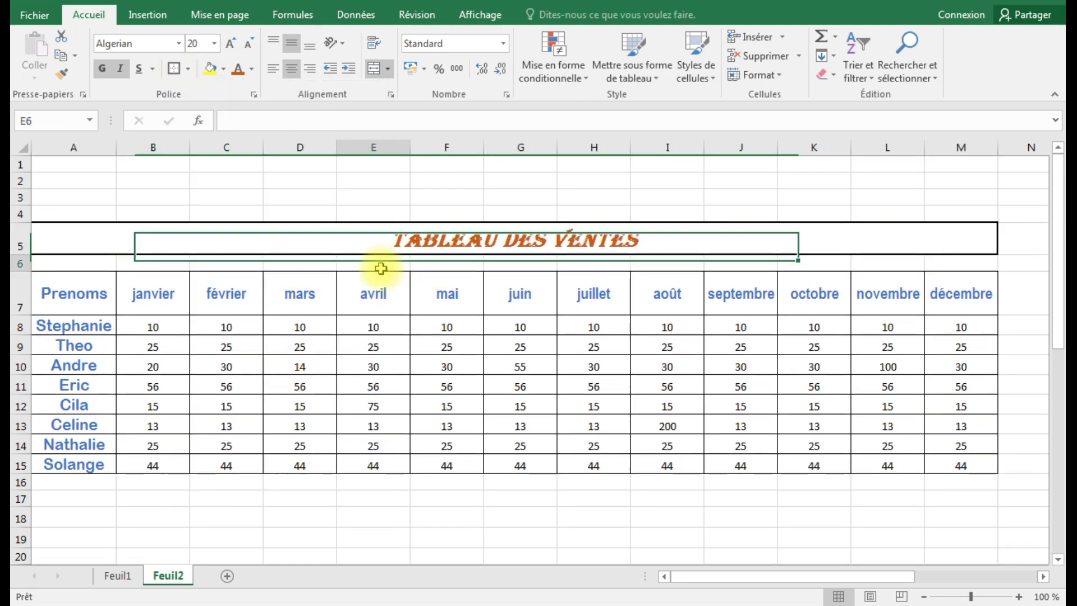
Draw grid borders over the empty cells I3:K4 above the title.
click(464, 504)
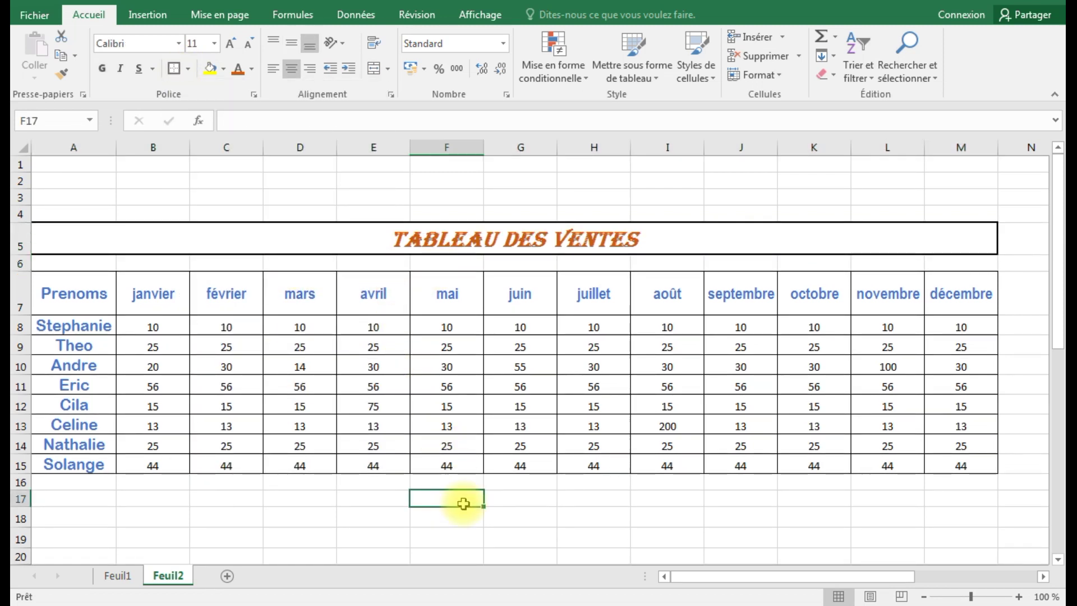
click(321, 239)
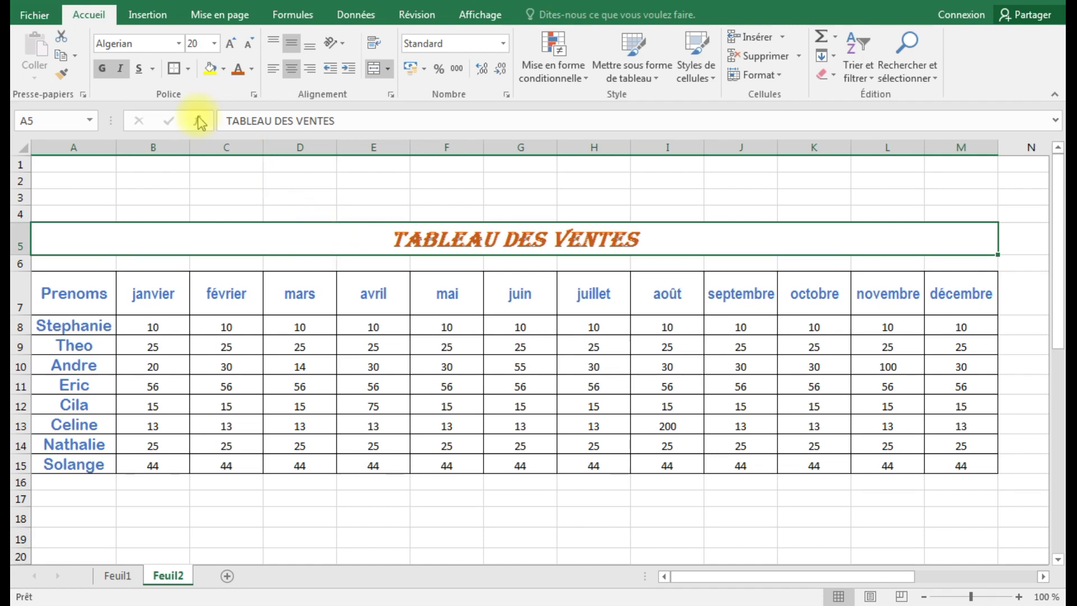
click(189, 69)
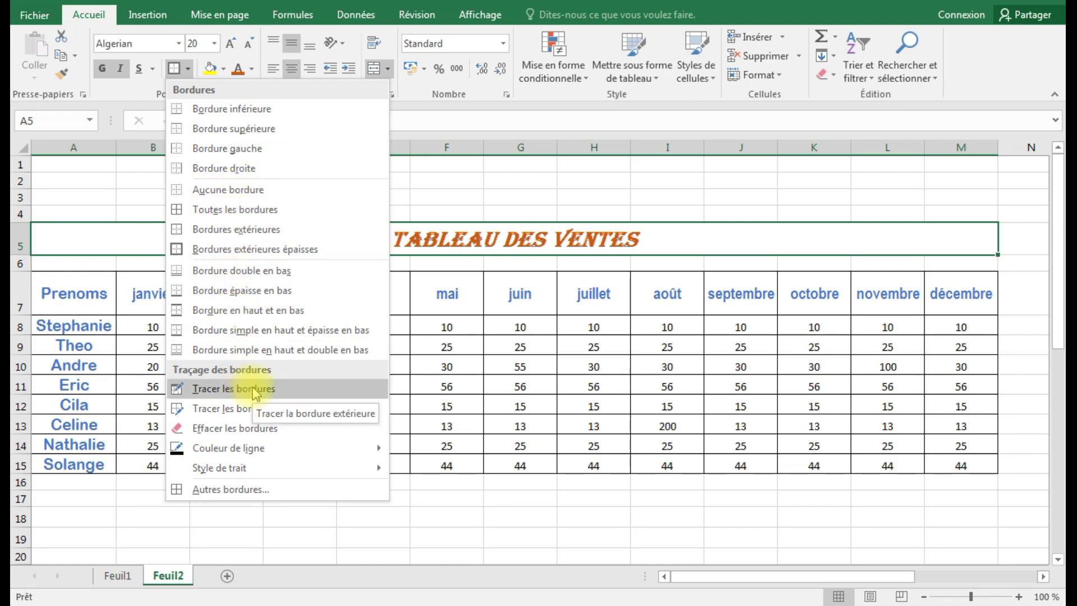
mouse_move(253, 455)
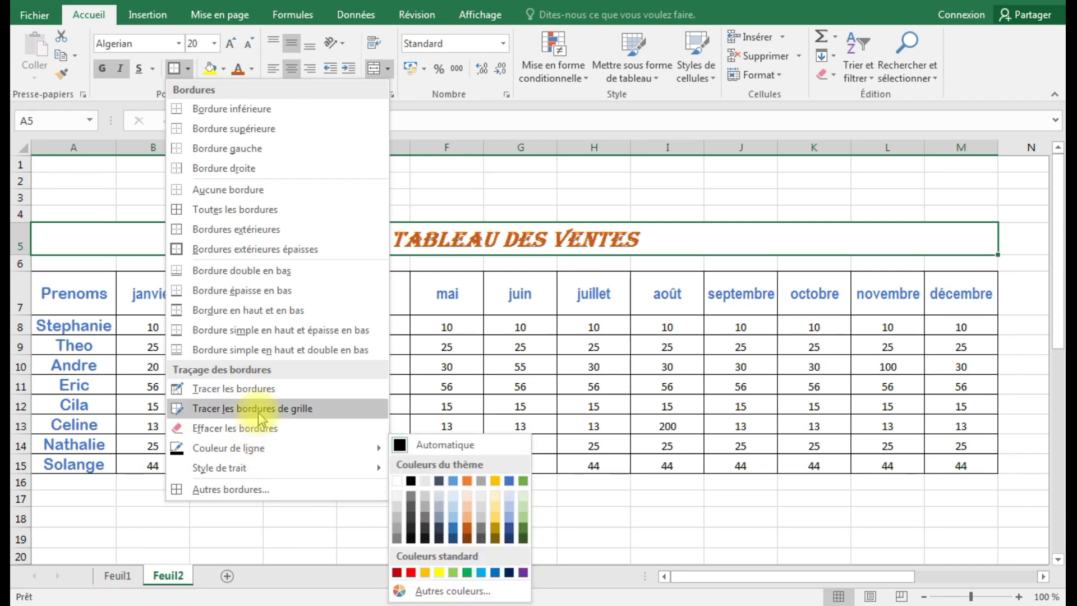
click(242, 409)
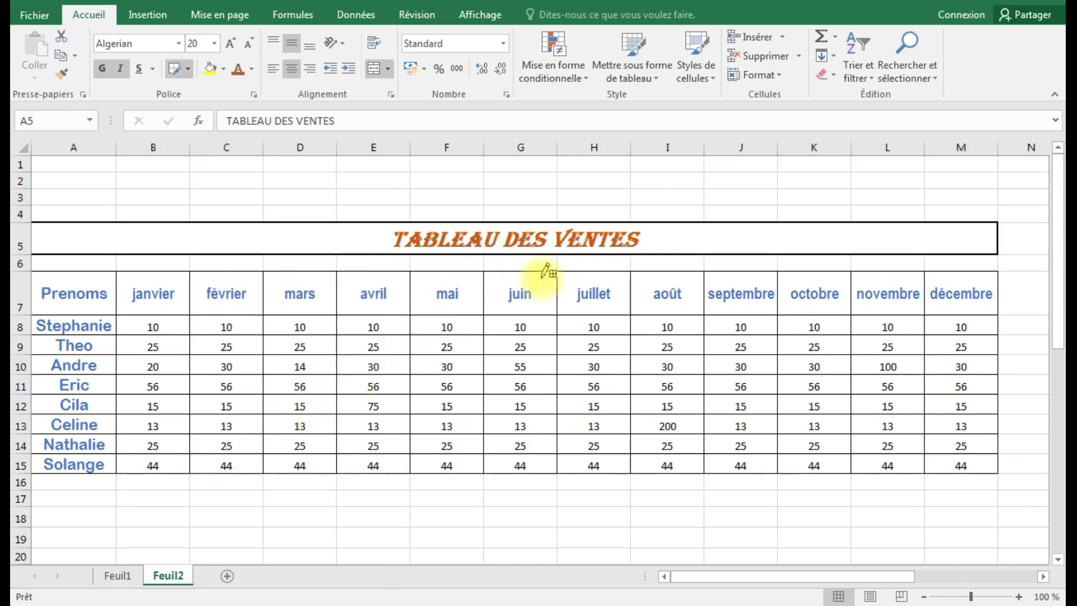
mouse_move(701, 215)
mouse_down()
mouse_move(776, 219)
mouse_move(783, 186)
mouse_up()
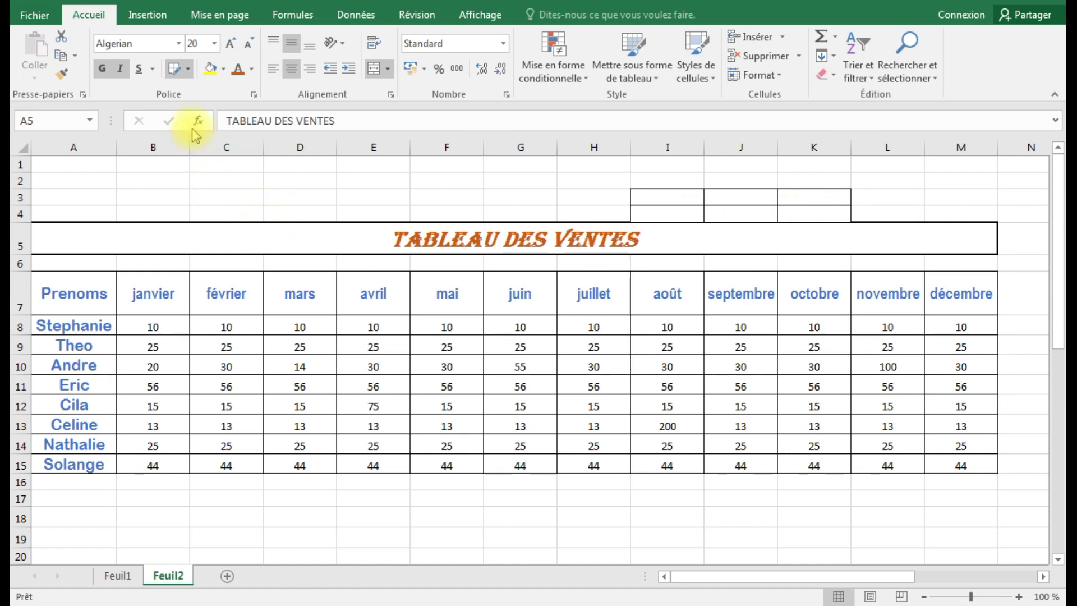
Apply a double bottom border to the merged title cell "TABLEAU DES VENTES".
click(189, 69)
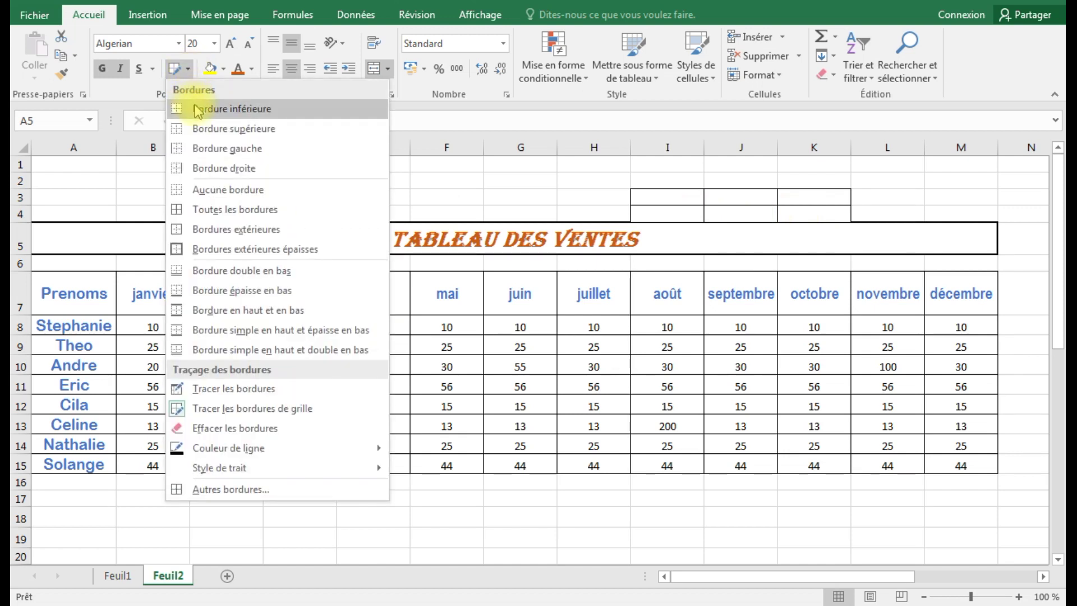
click(228, 271)
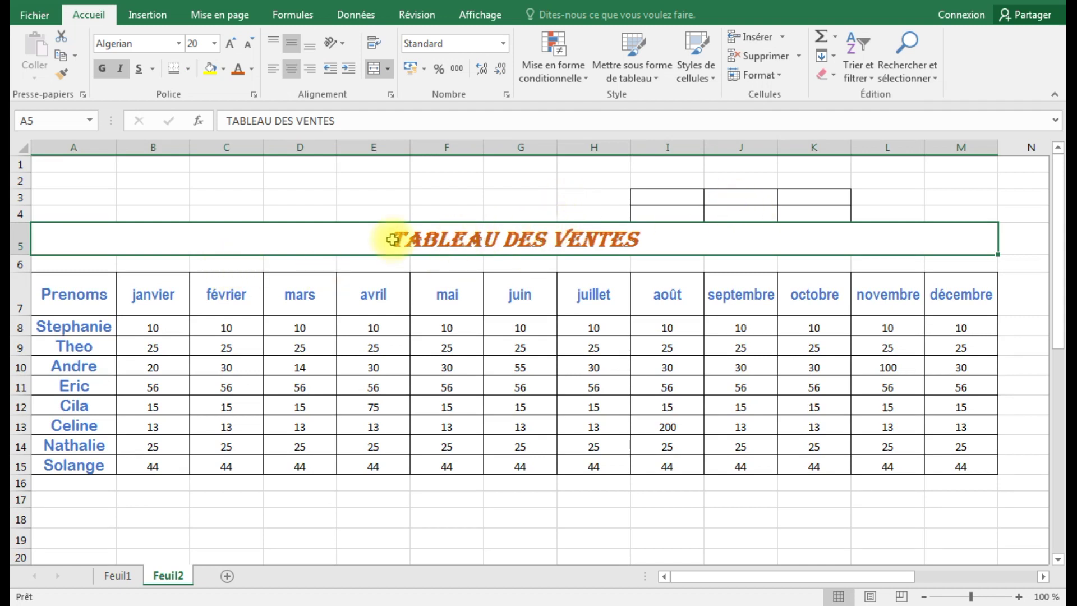
click(189, 69)
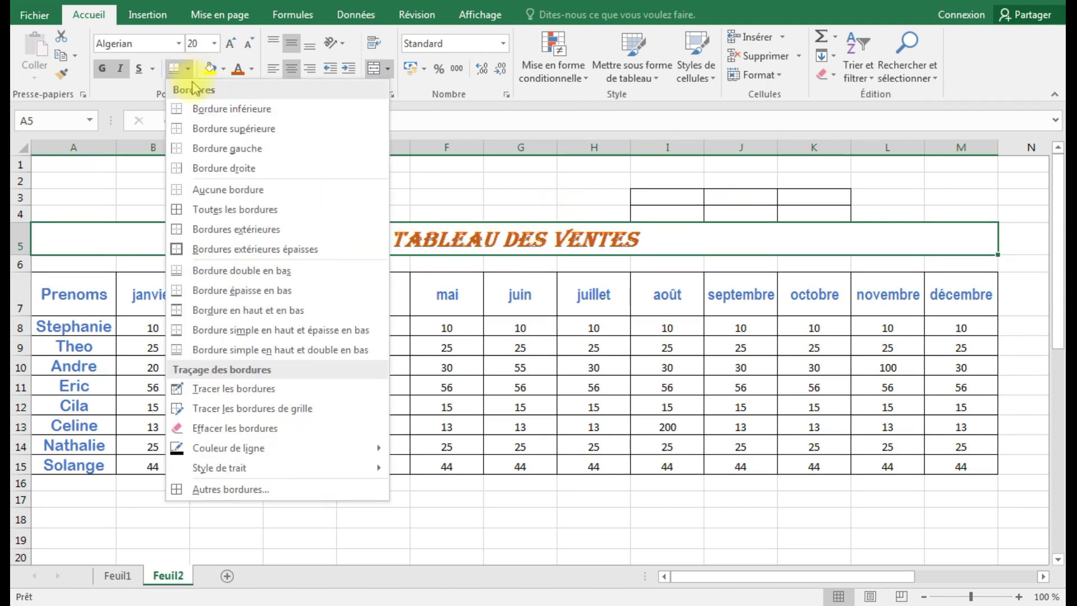
click(228, 272)
click(584, 192)
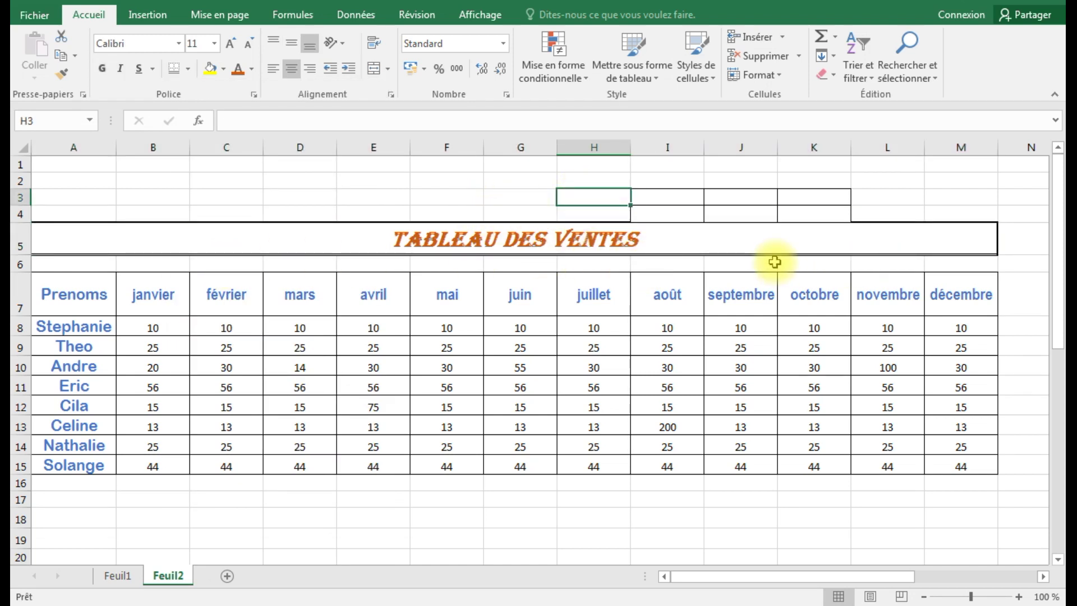
Undo the double bottom border on the title and the grid borders drawn in I3:K4.
click(49, 1)
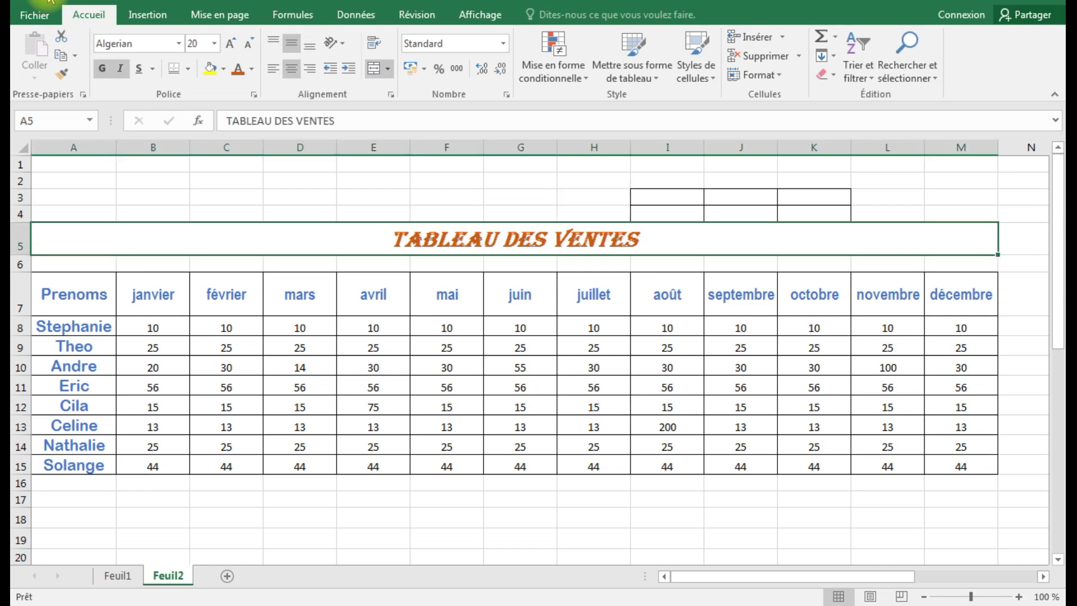
click(49, 0)
click(49, 0)
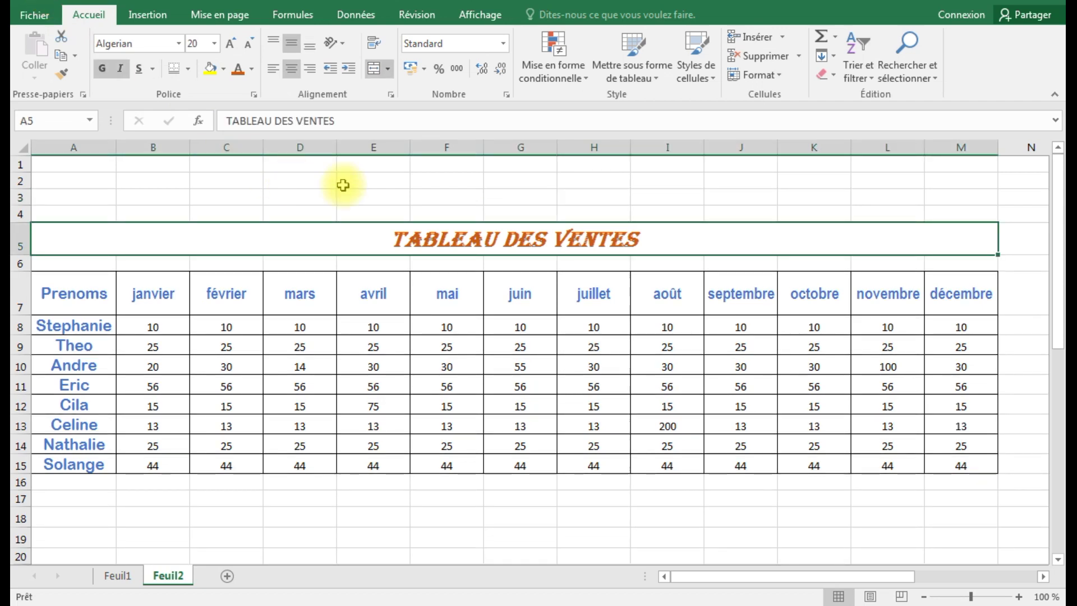
click(189, 69)
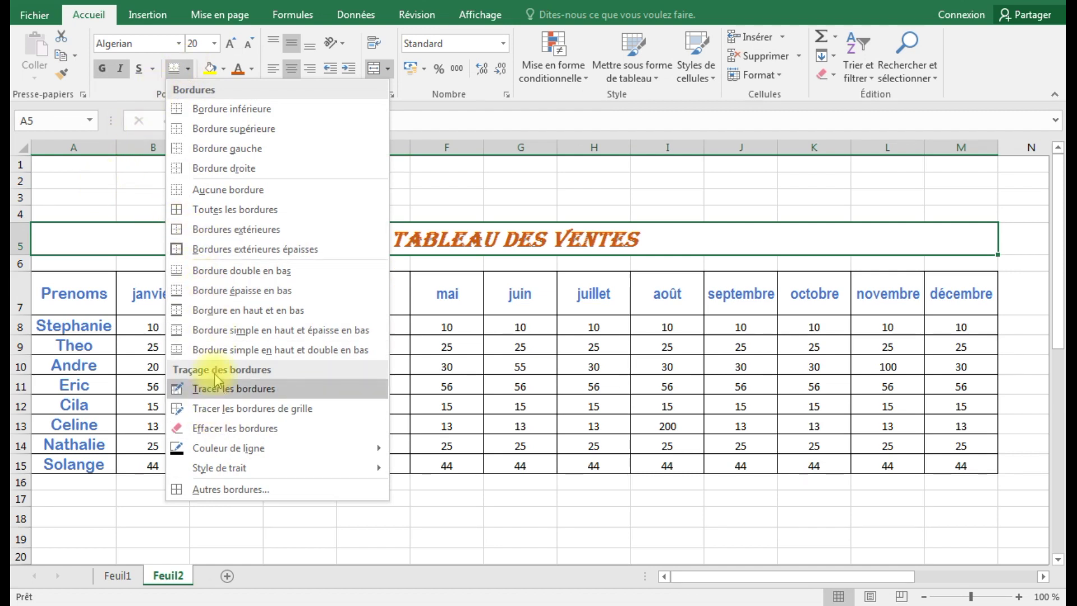
click(498, 494)
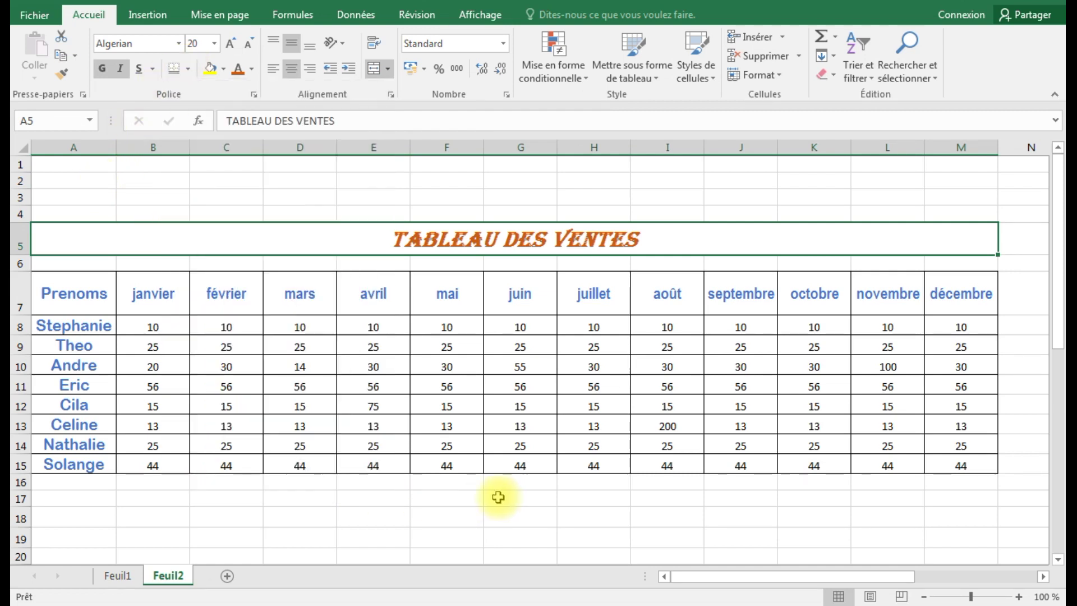
Apply thick outside borders around the whole sales table, from "Prenoms" in A7 to cell M15.
click(61, 277)
drag(60, 277, 950, 458)
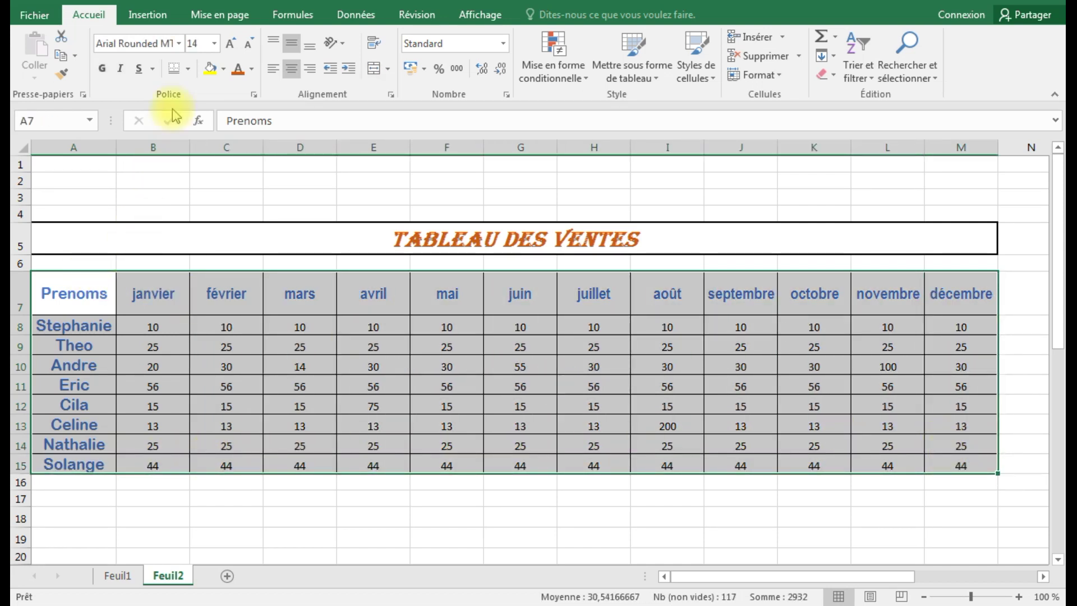
click(190, 69)
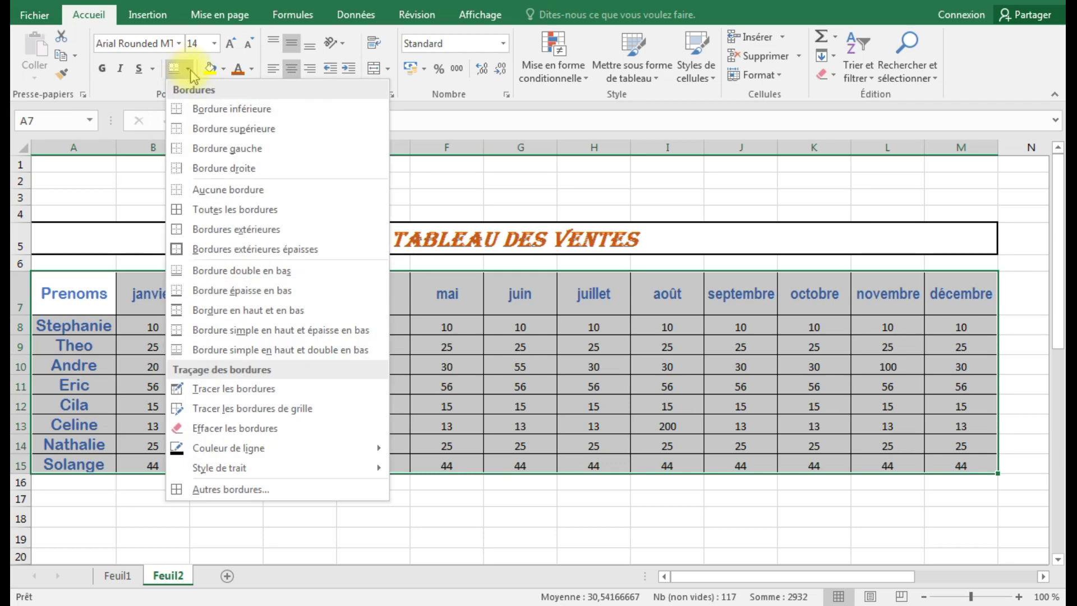
click(247, 248)
click(413, 499)
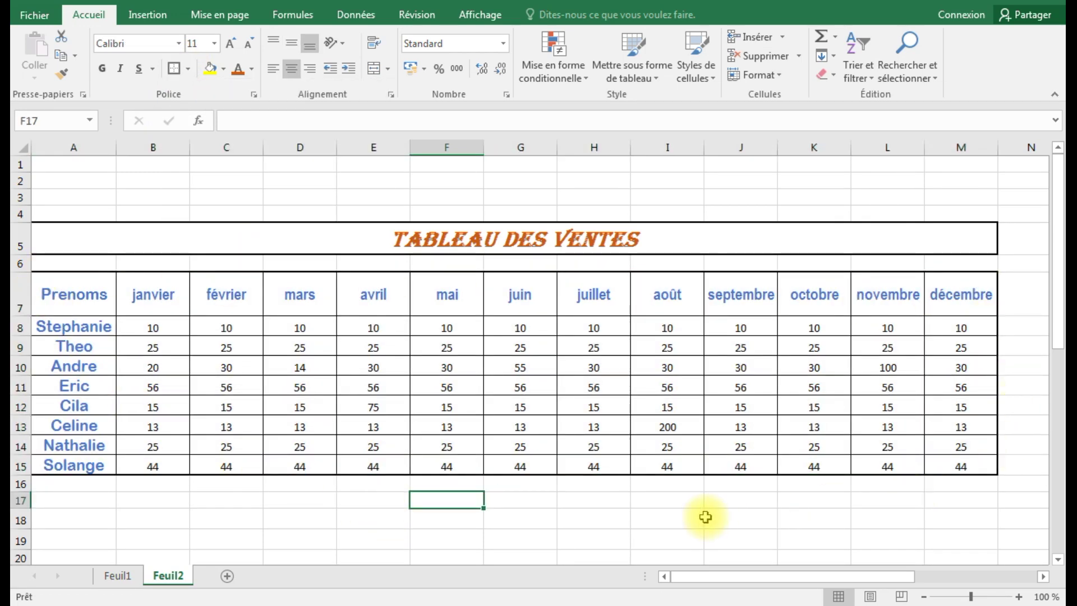
click(623, 515)
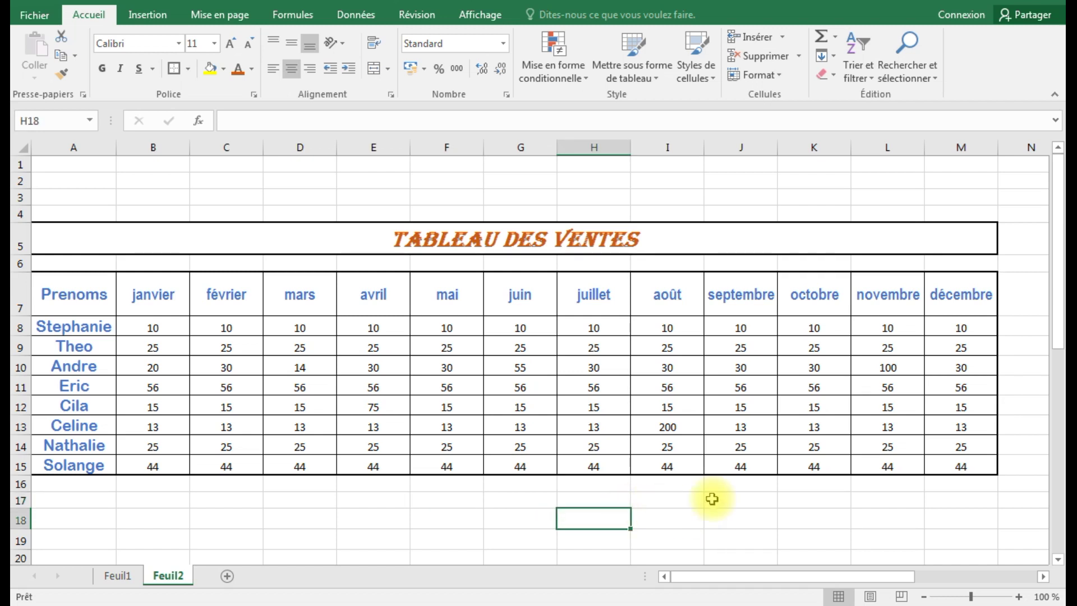
mouse_move(1059, 195)
mouse_down()
mouse_move(1062, 209)
mouse_move(1059, 178)
mouse_up()
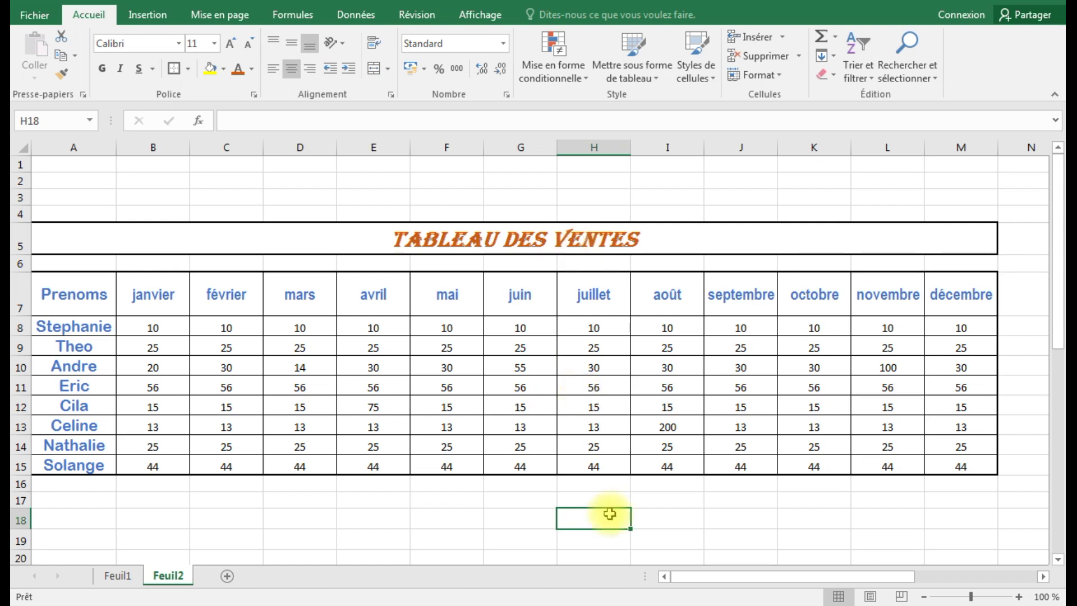
click(517, 522)
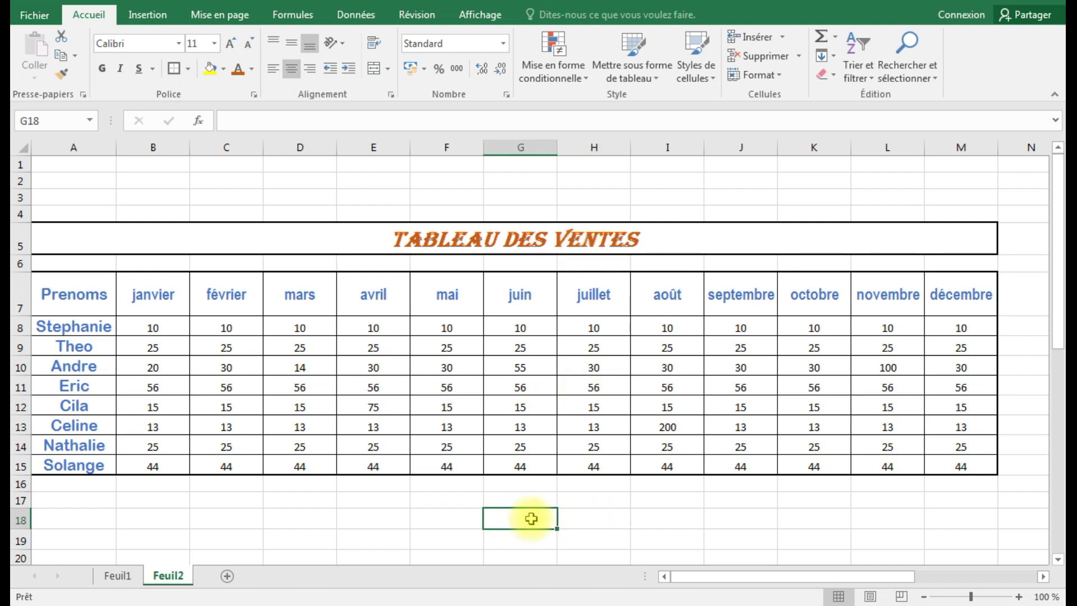
click(675, 513)
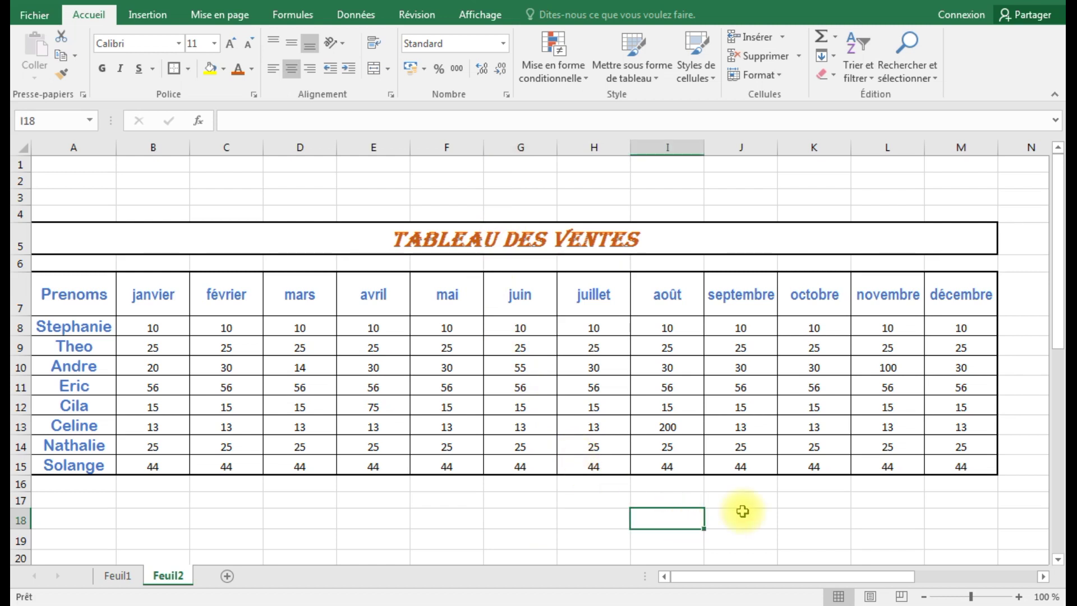